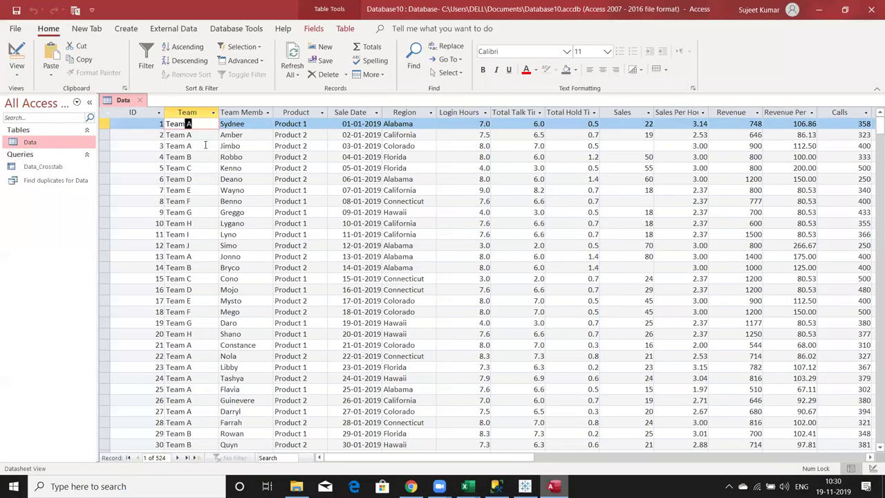
Select the third record's Team value, then close the Data datasheet
left_click(205, 146)
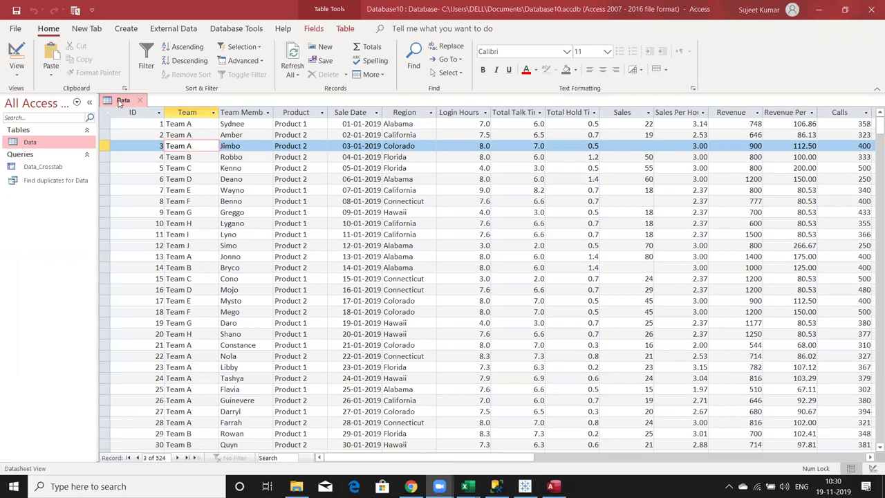
left_click(138, 101)
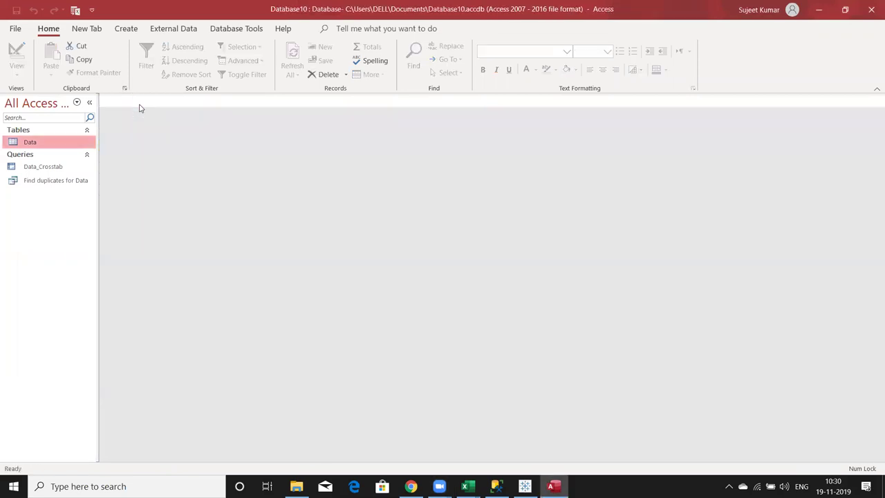
In Data's Design view, insert a field named TM above Team Members with data type Calculated
right_click(73, 146)
left_click(88, 175)
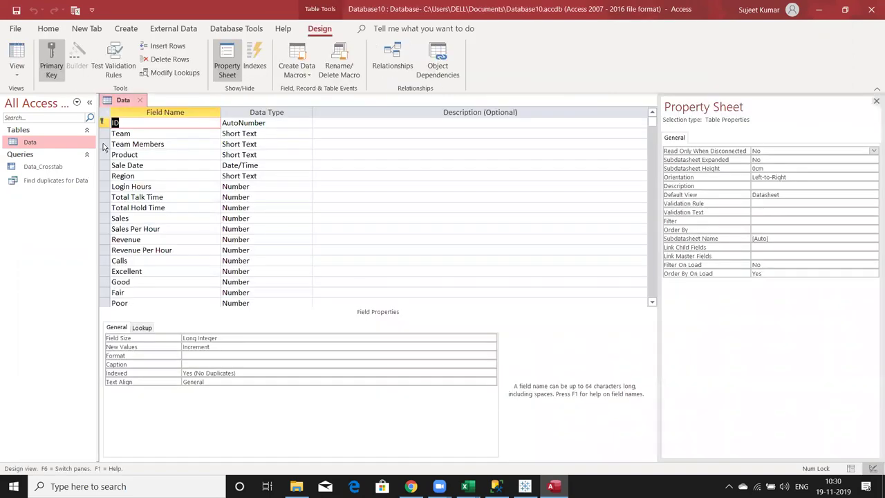
left_click(103, 146)
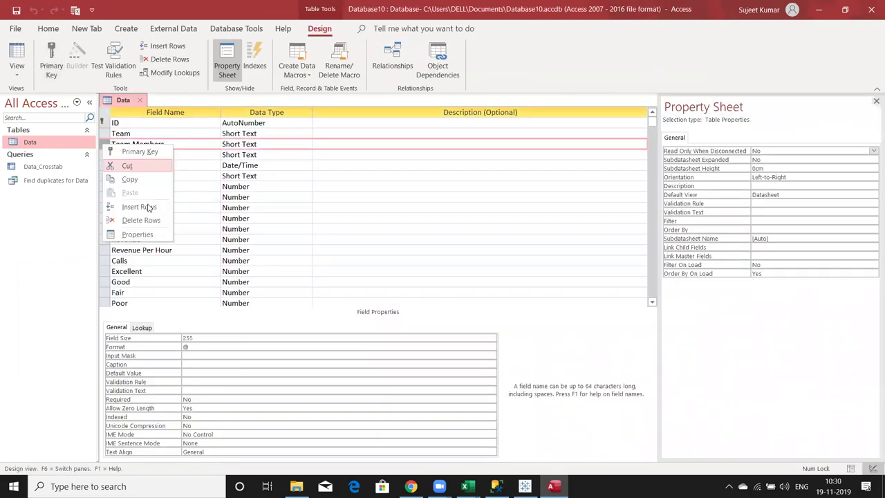
left_click(147, 207)
left_click(147, 142)
type("TM")
key("Tab")
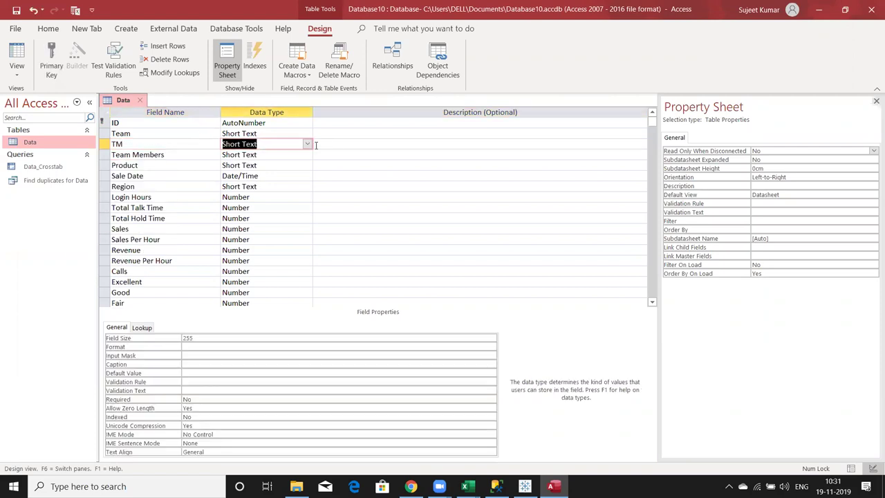
key("alt+Down")
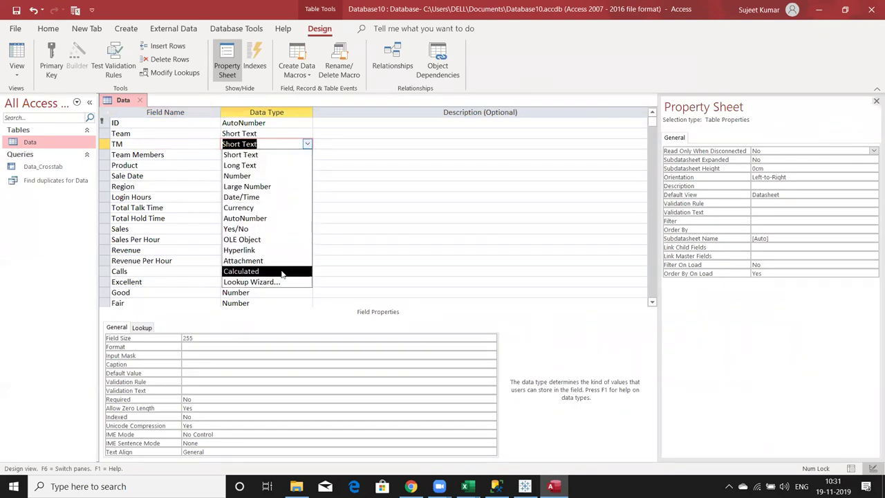
left_click(282, 271)
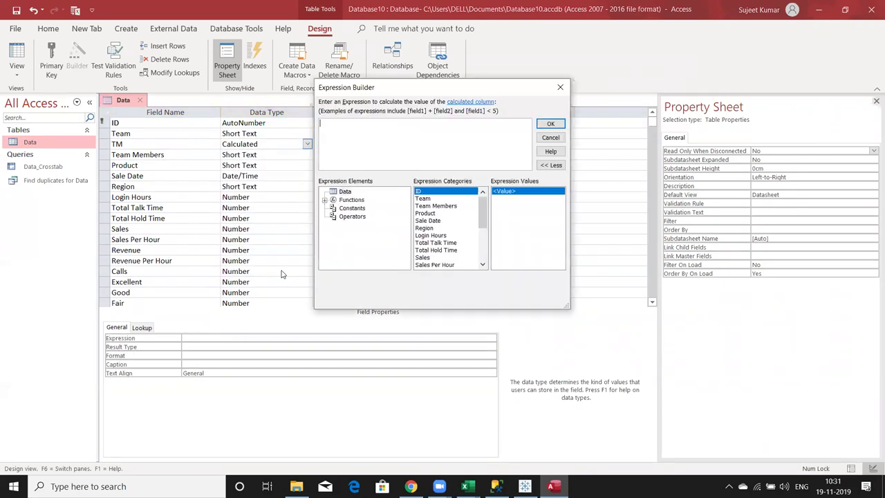
Insert the InStr template from the Built-In Text functions and select its «start» placeholder
double_click(348, 200)
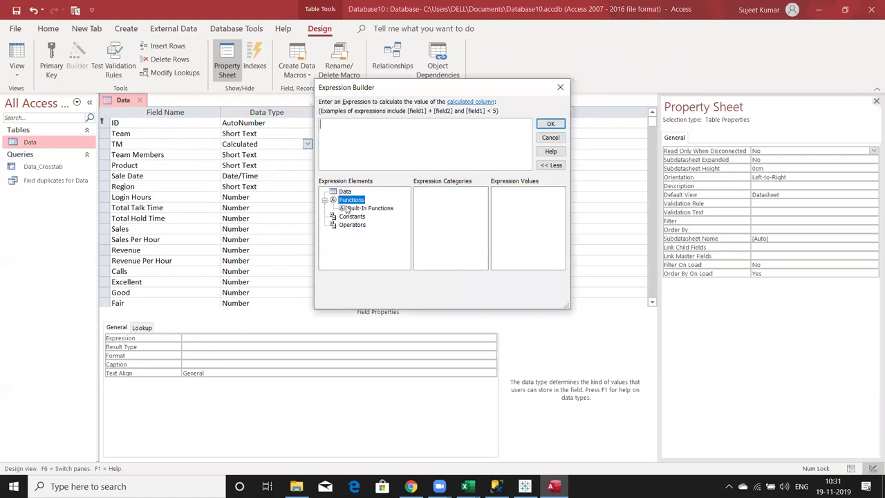
left_click(359, 208)
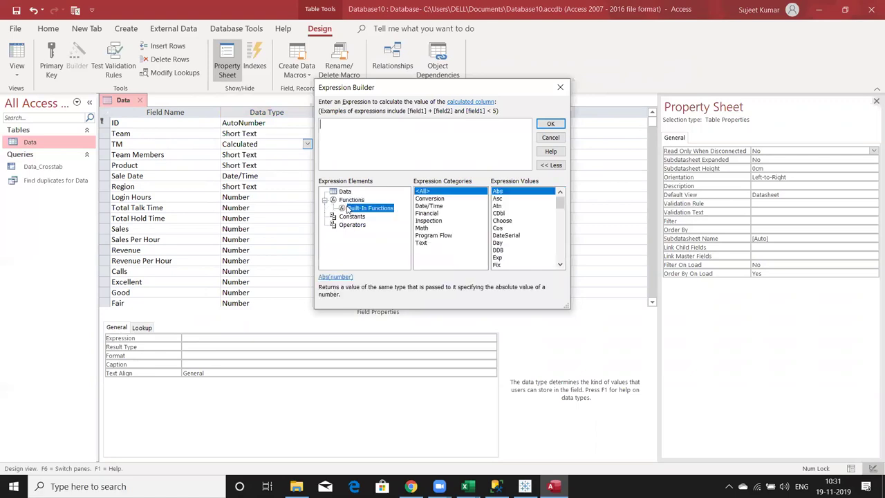
left_click(423, 245)
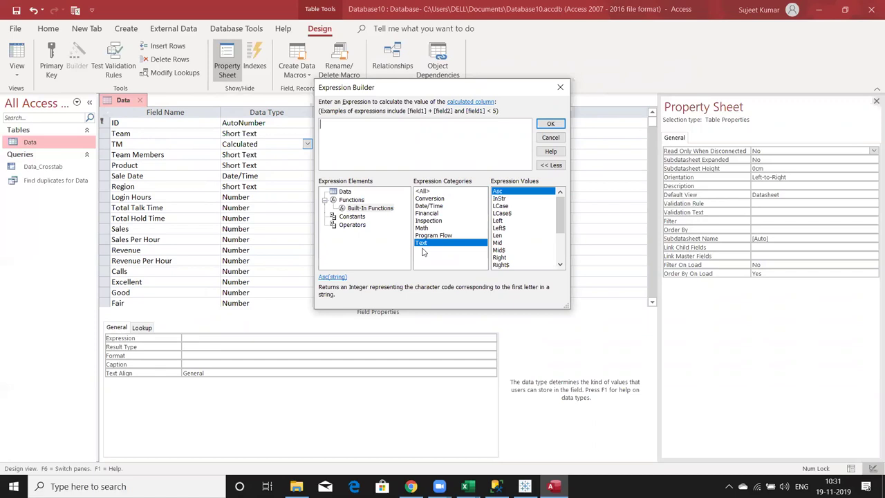
left_click(499, 199)
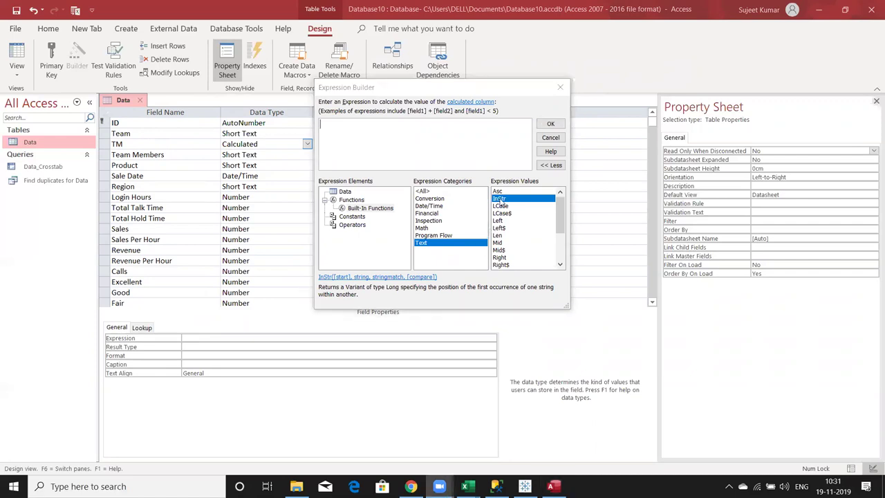
double_click(500, 199)
left_click(344, 124)
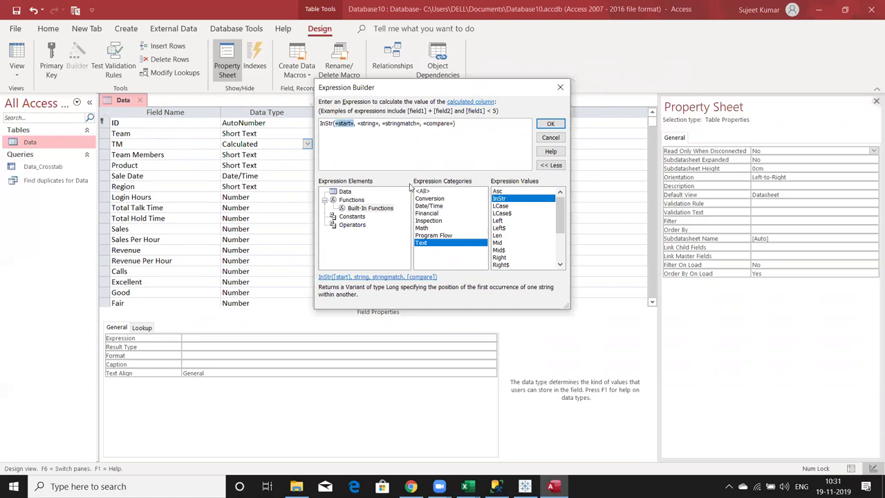
Fill InStr's placeholders with 1, [Team] and " ", removing the «compare» placeholder
type("1")
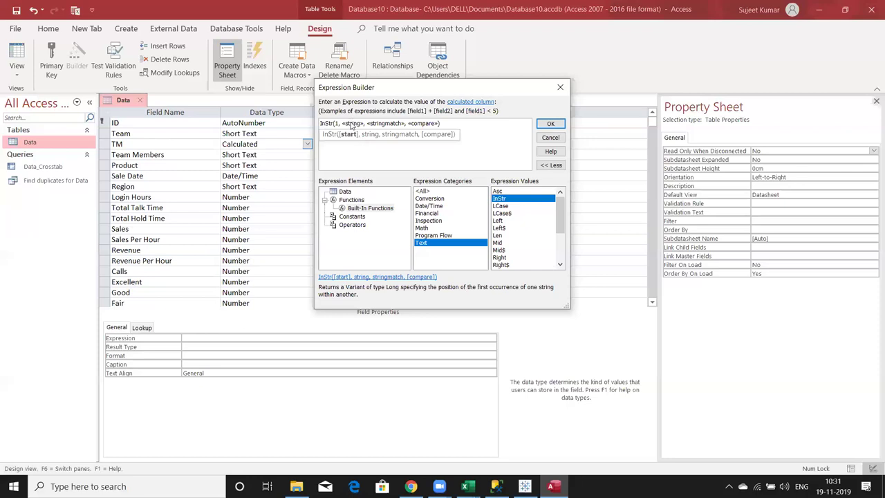
left_click(351, 125)
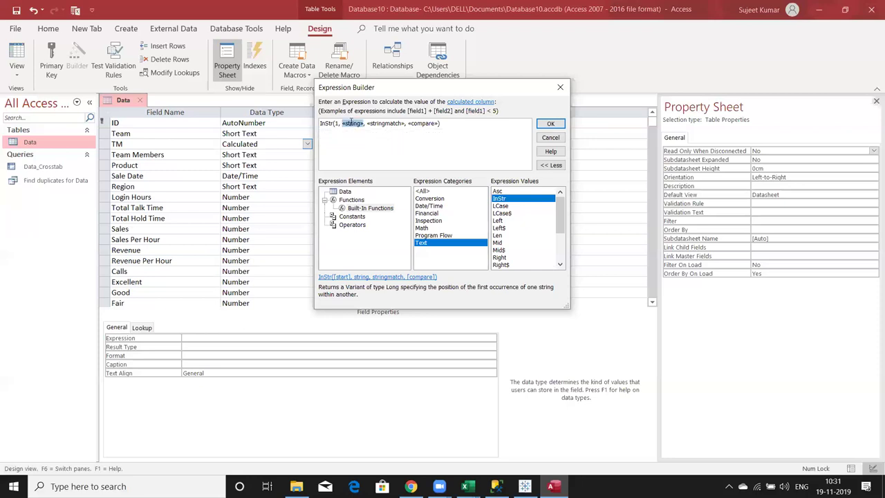
type("[team]")
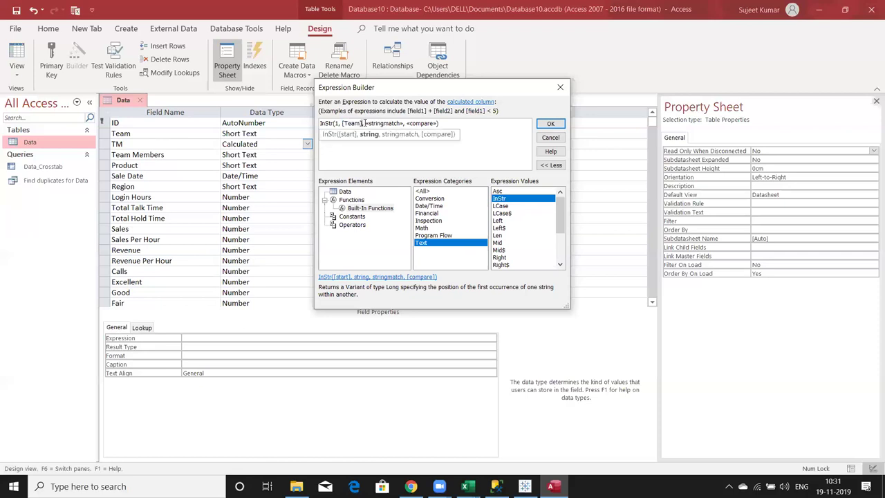
left_click(372, 125)
type("\" \"")
key("Delete")
key("Delete")
key("Delete")
key("Delete")
key("Delete")
key("Delete")
key("Delete")
key("Delete")
key("Delete")
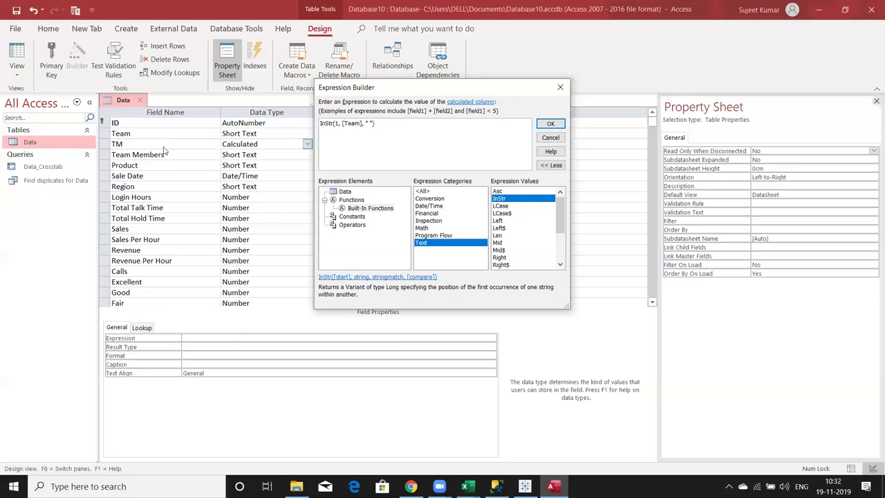
key("ctrl+a")
left_click(340, 135)
Wrap the InStr call in Right([Team], Len([Team]) - ...) using the autocomplete suggestions
type("right")
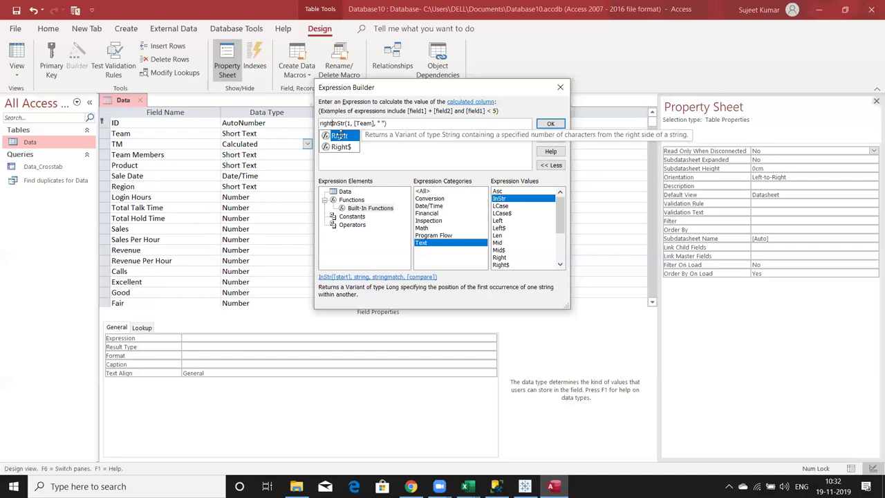
key("Tab")
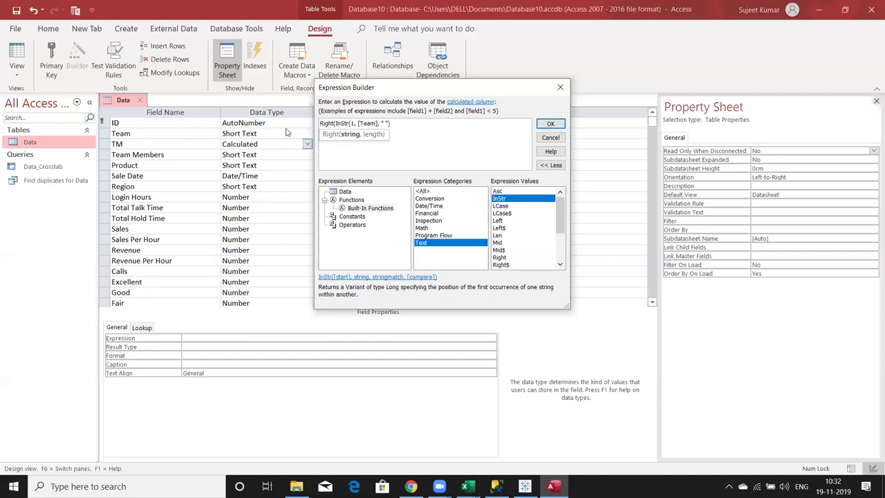
type("[tea")
key("BackSpace")
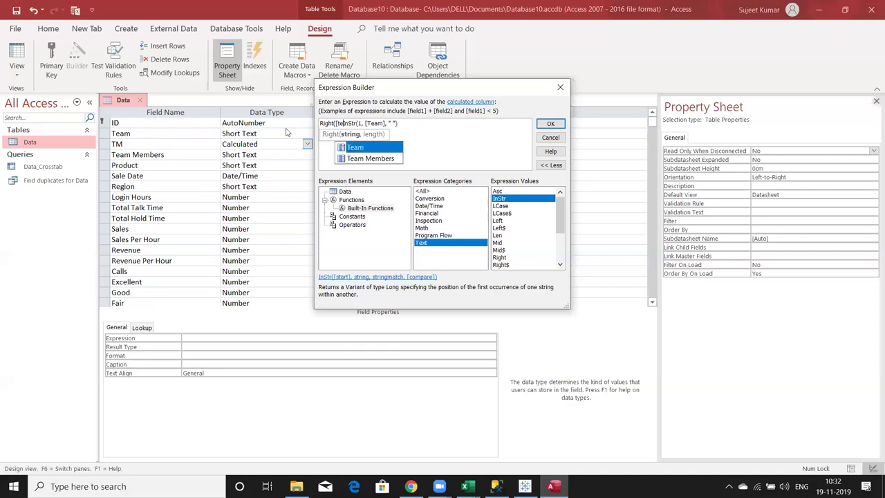
key("Tab")
type(",")
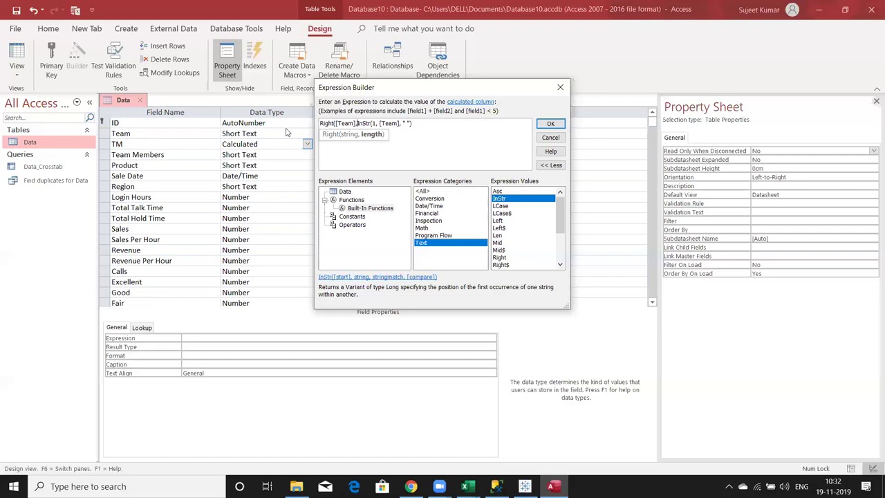
type("le")
key("Down")
key("Down")
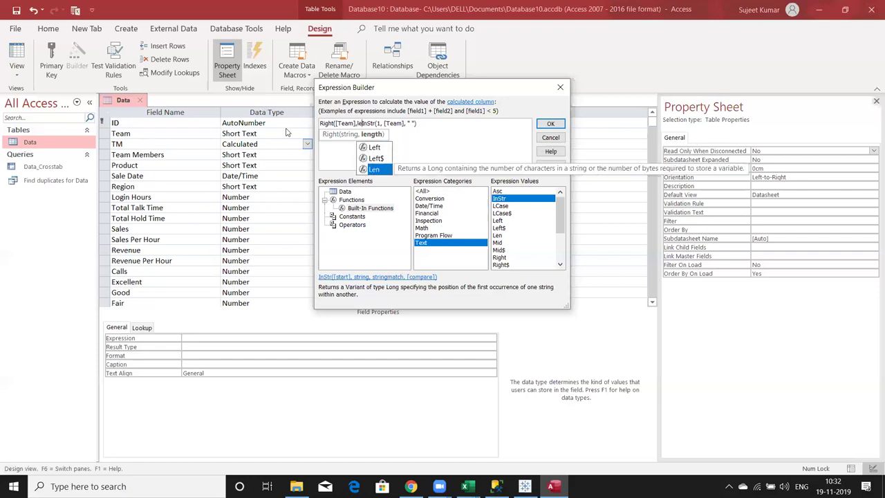
key("Tab")
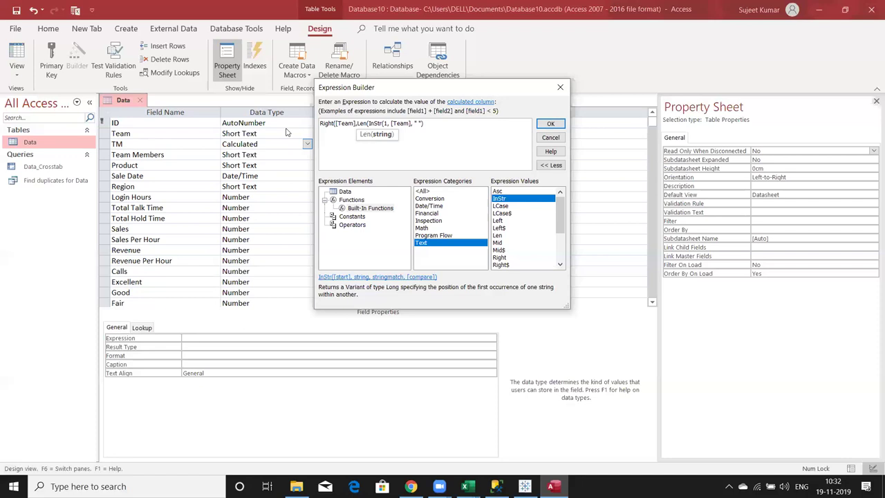
type("te")
key("Tab")
key("Return")
type("-")
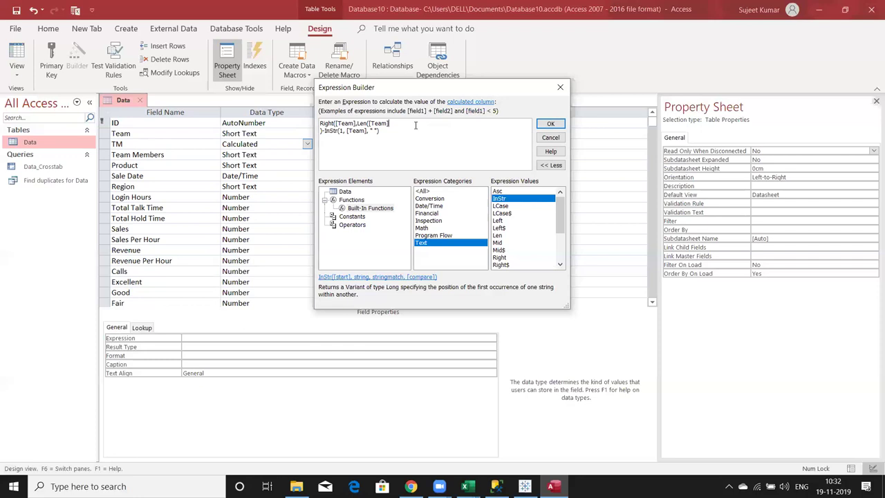
type(")")
key("Delete")
type(")")
Fix the commas and parentheses so it reads Right([Team],Len([Team])-InStr(1, [Team], " "))
double_click(346, 124)
left_click(357, 123)
type(",")
double_click(362, 123)
left_click_drag(381, 125, 389, 125)
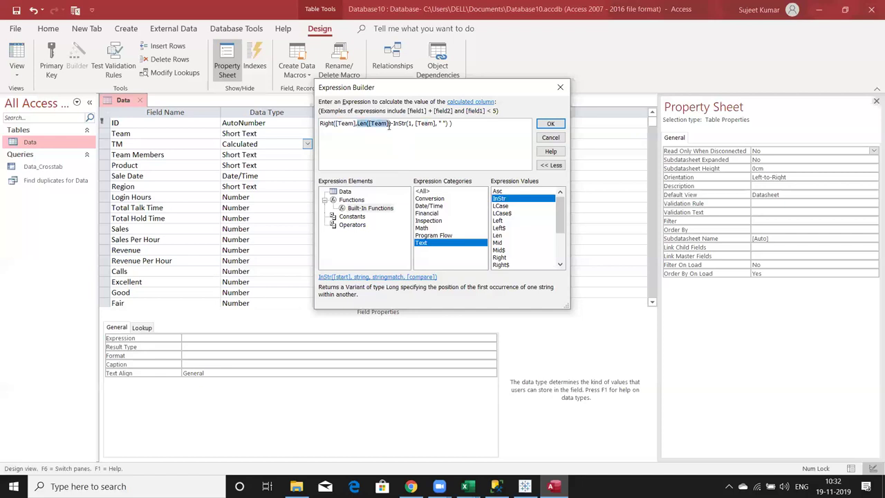
left_click(390, 123)
type(")")
left_click(441, 123, "shift")
left_click(445, 123, "shift")
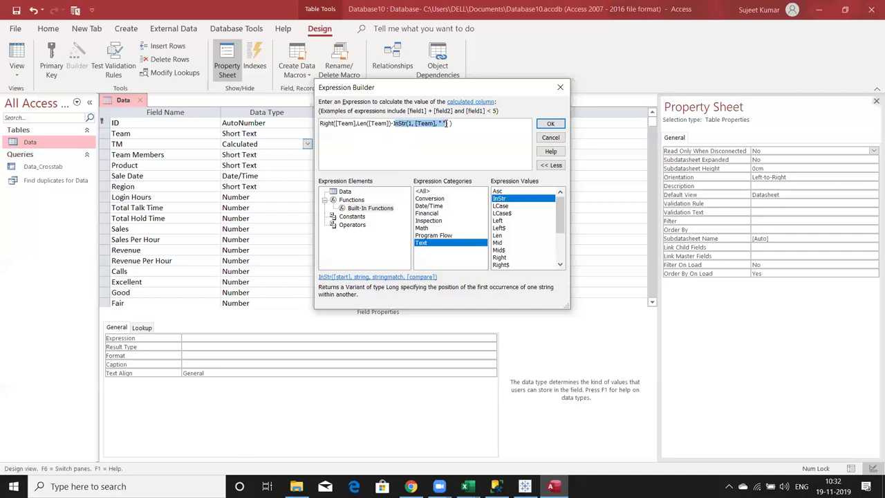
left_click(546, 124)
Apply the TM expression, close the Data table design and save the changes
left_click(546, 123)
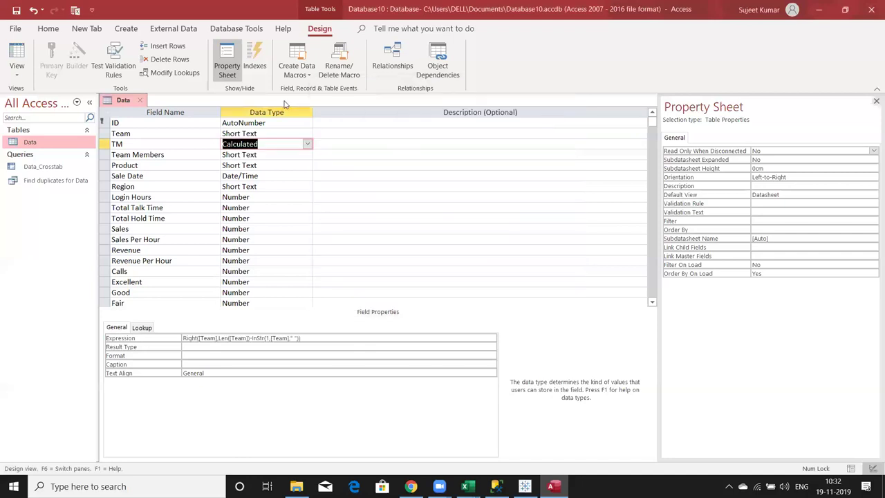
left_click(140, 100)
left_click(405, 275)
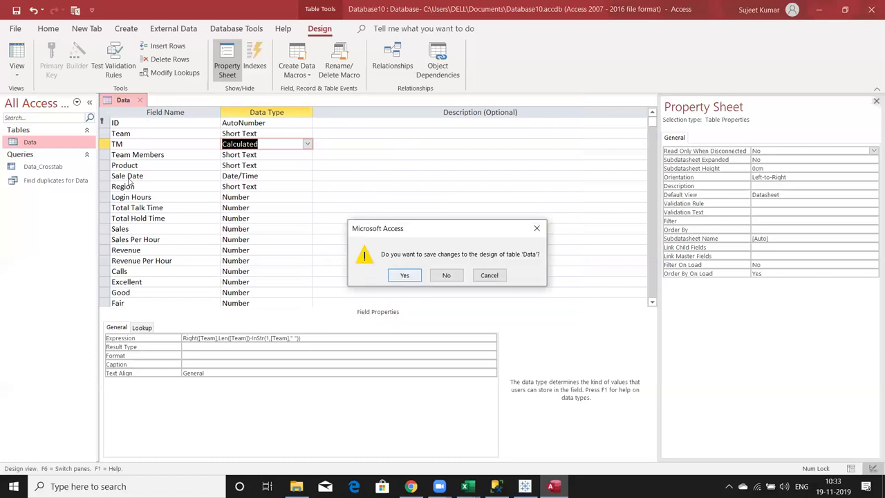
Open the Data table, scroll through its records to check the TM values, and close it
double_click(72, 146)
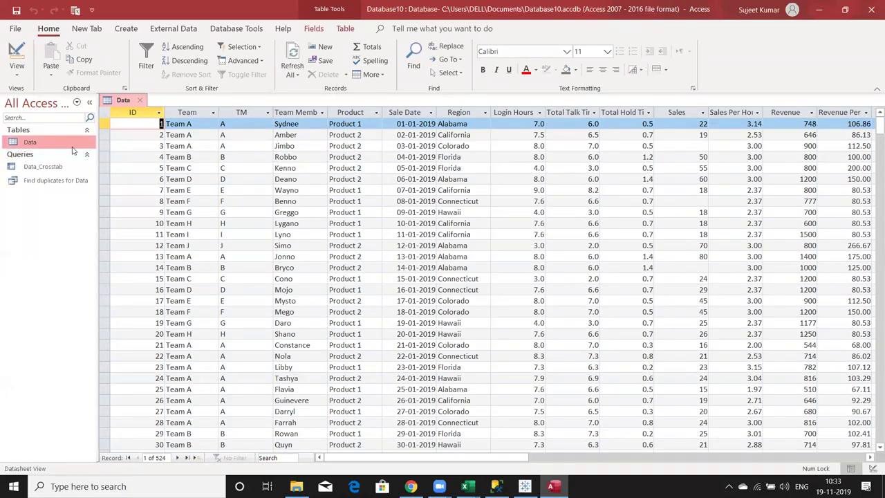
scroll(193, 179, "down", 2)
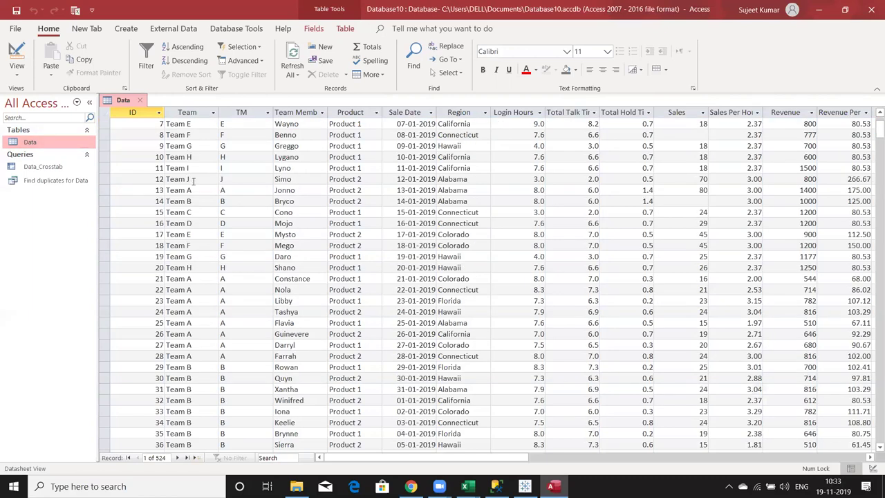
scroll(193, 181, "up", 2)
scroll(220, 193, "down", 9)
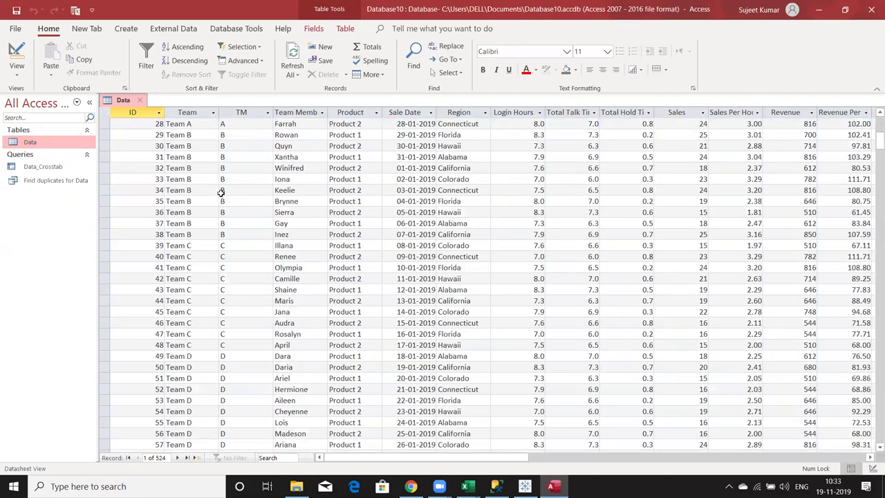
scroll(220, 193, "down", 16)
scroll(222, 193, "up", 7)
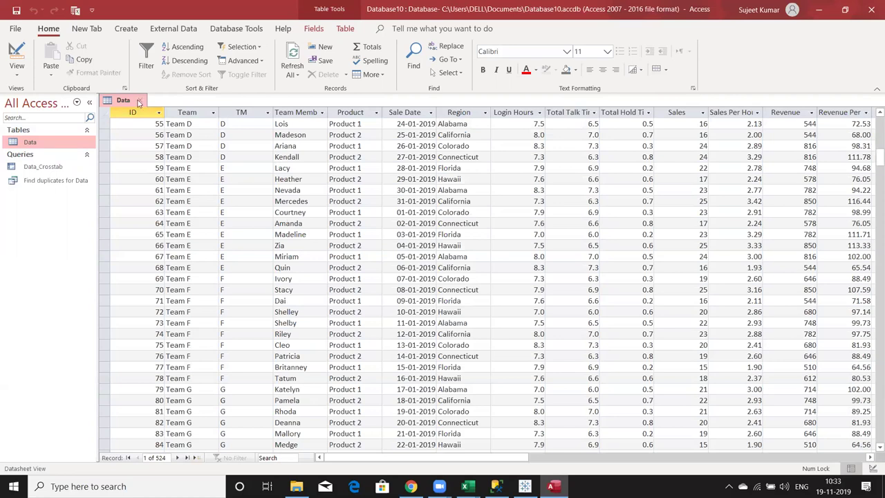
key("ctrl+w")
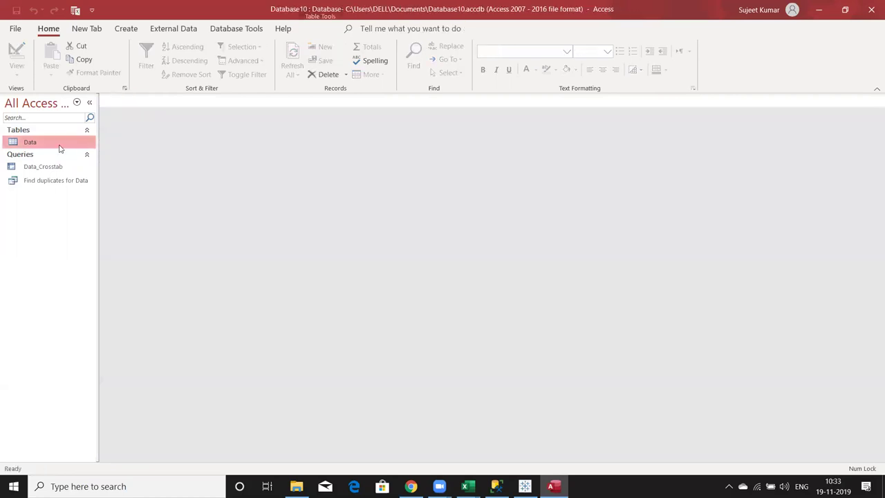
Launch the Query Wizard from the Create ribbon
left_click(125, 29)
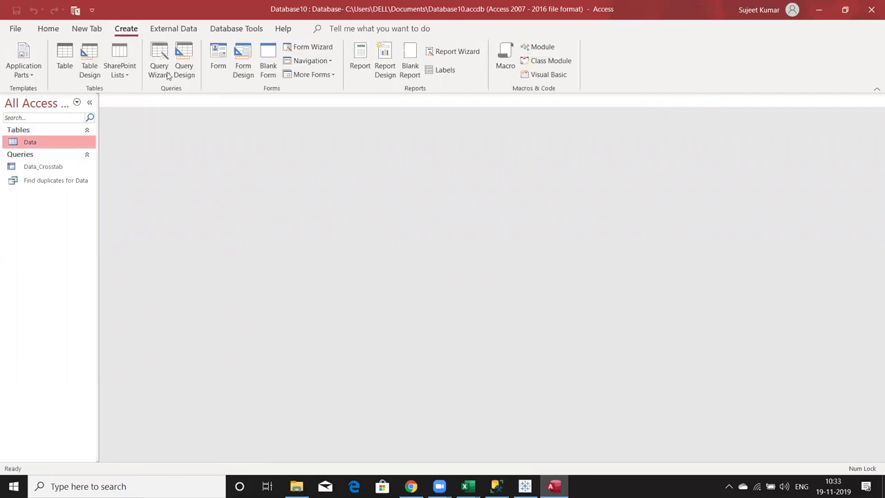
left_click(167, 73)
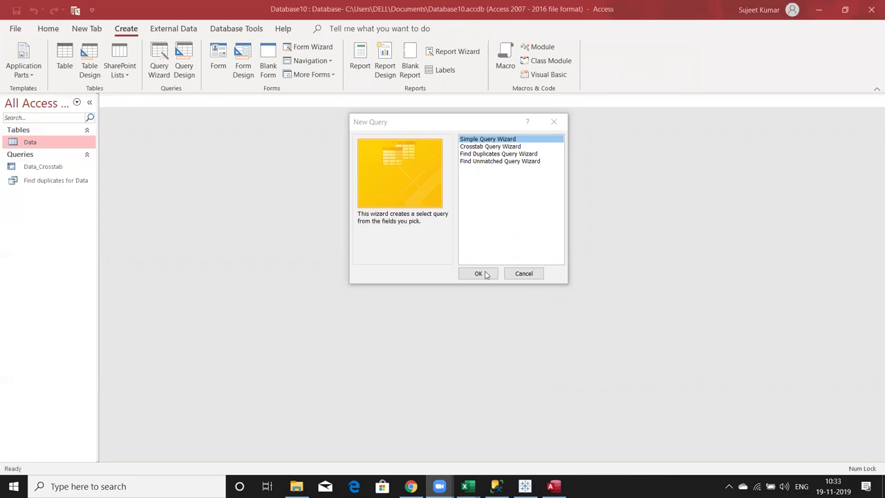
Run the Simple Query Wizard on the Data table with all fields, then cancel at the detail/summary step
left_click(470, 273)
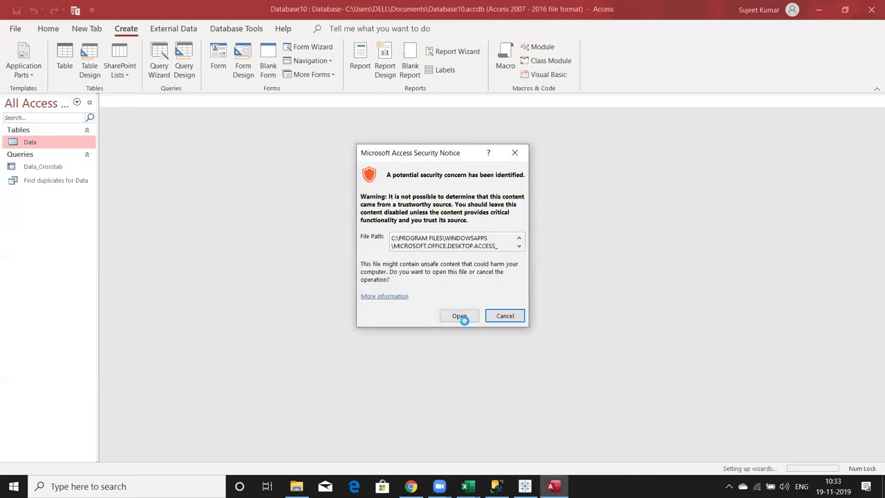
left_click(461, 318)
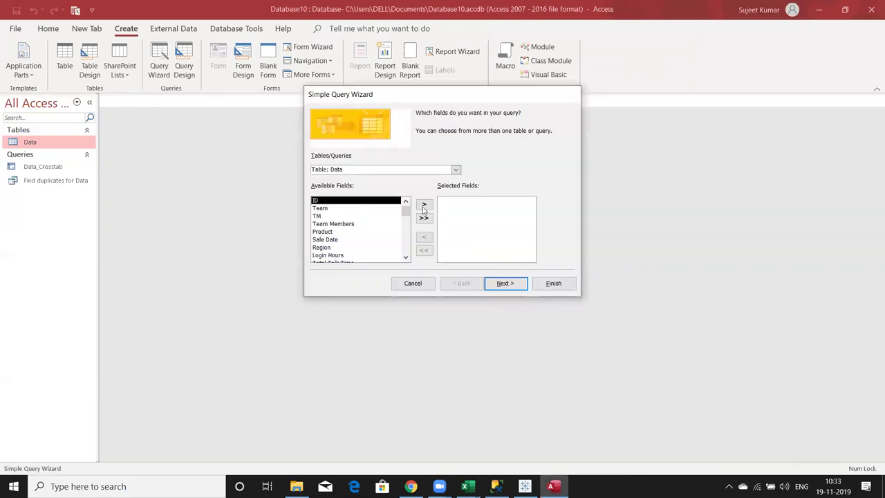
left_click(423, 206)
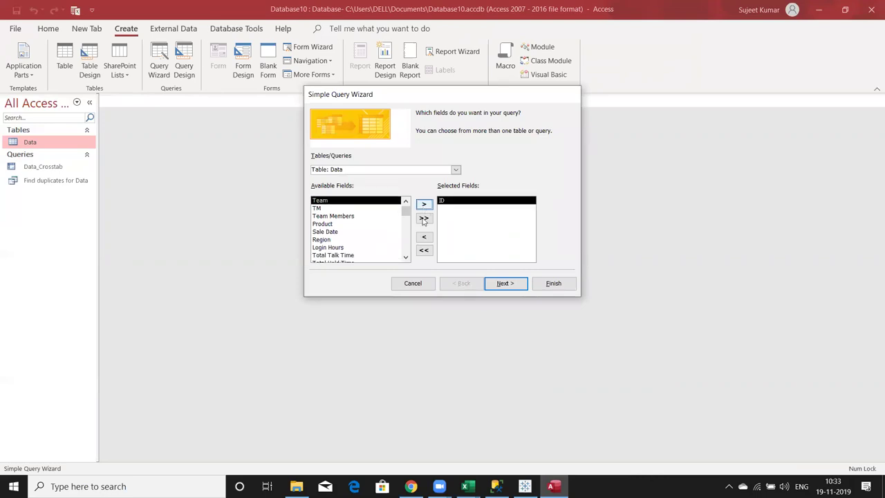
left_click(424, 217)
left_click(373, 171)
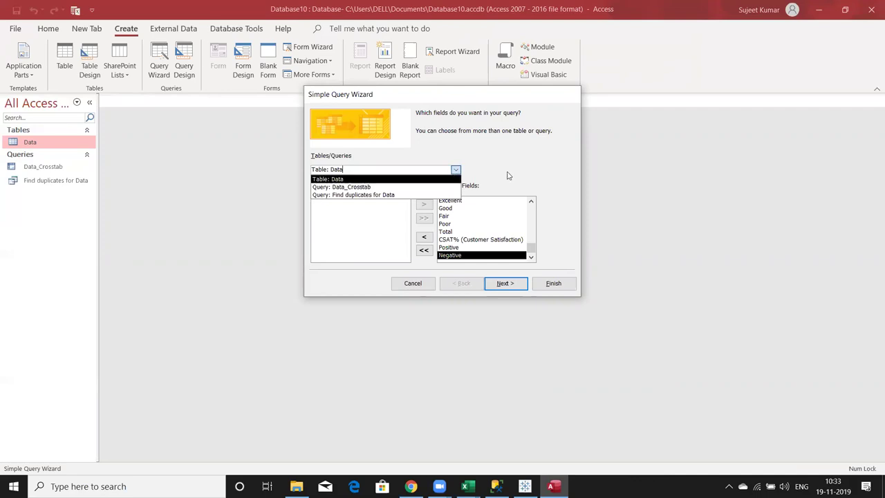
left_click(513, 289)
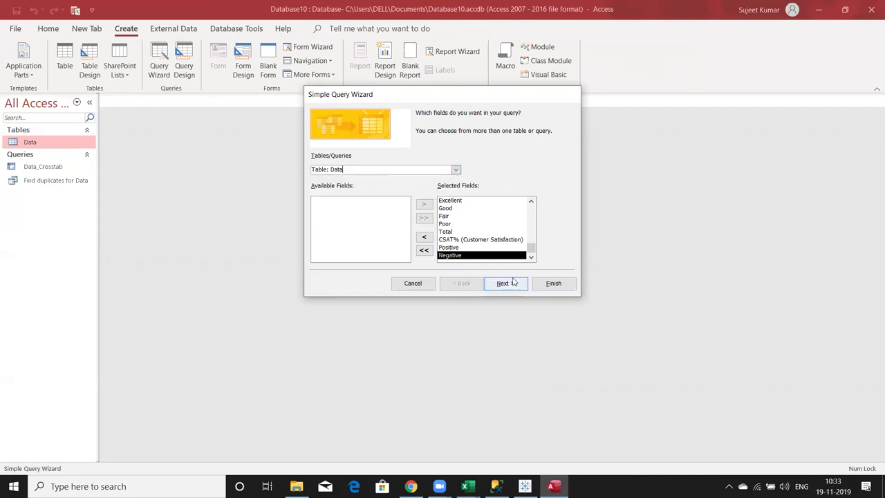
left_click(513, 283)
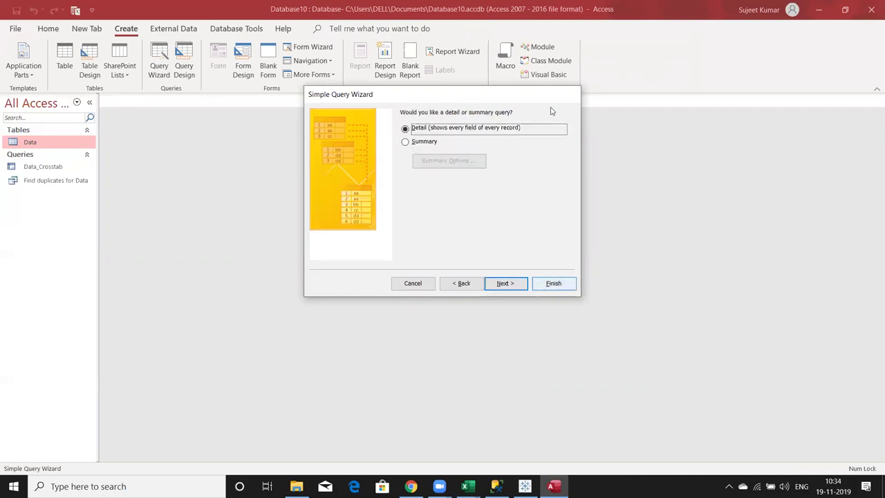
left_click(423, 285)
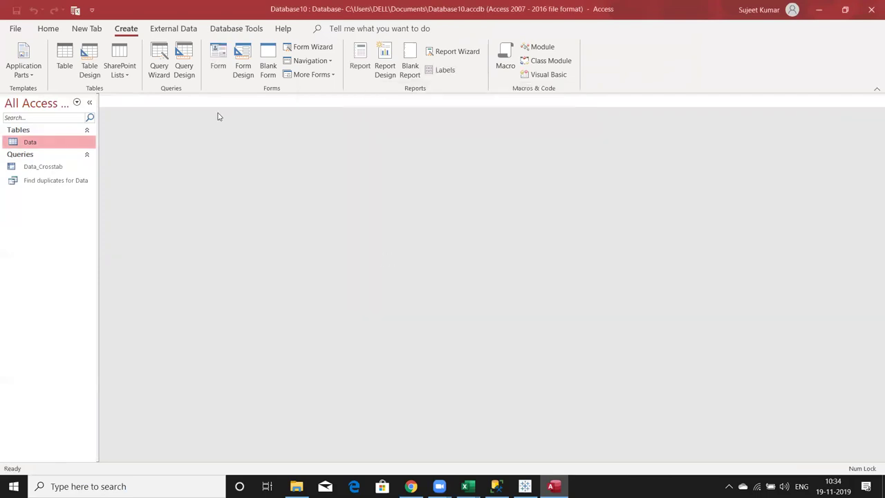
Start a new query in Query Design and add the Data table to it
left_click(184, 62)
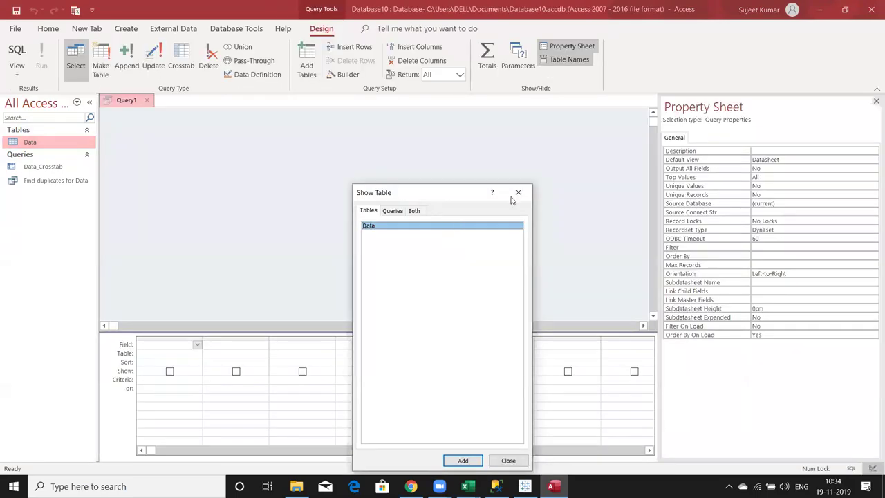
key("Return")
left_click(517, 194)
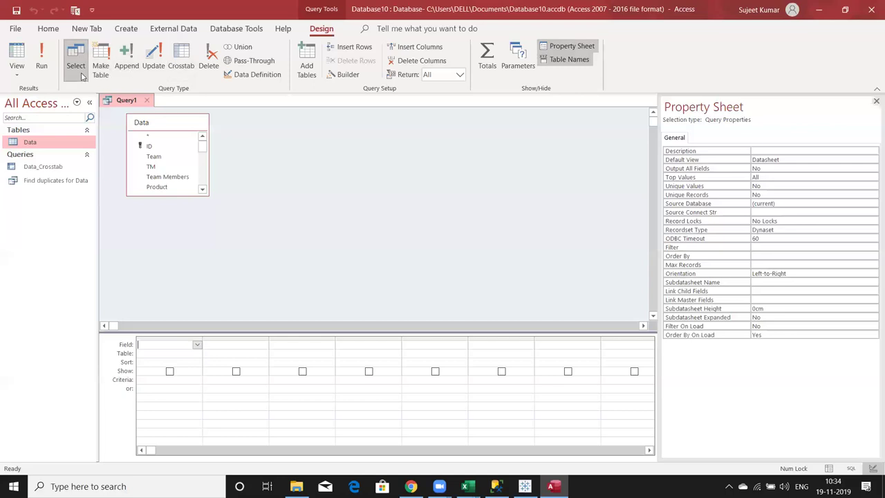
Reposition the Data field list and open the Data table's records alongside Query1
left_click(82, 146)
left_click_drag(163, 123, 448, 147)
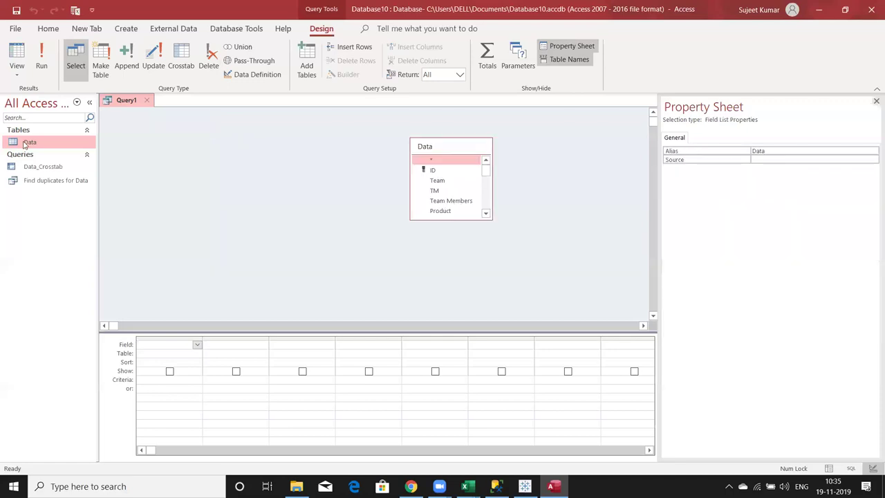
double_click(76, 145)
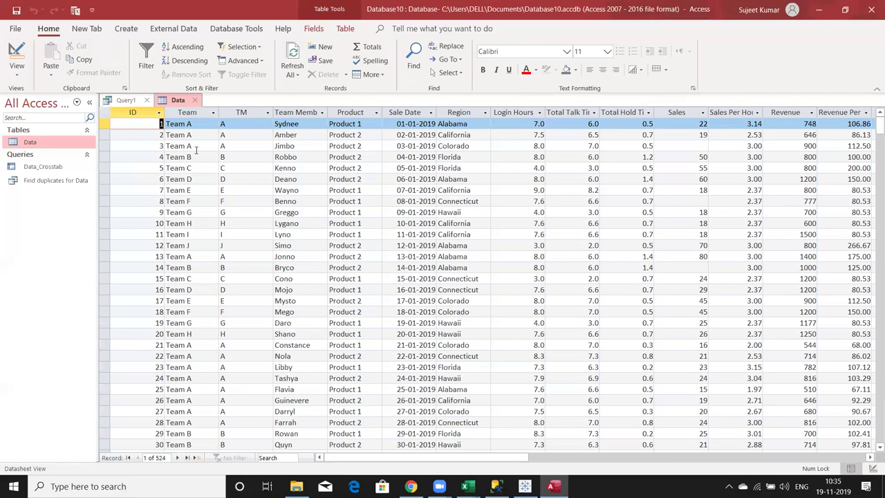
Copy a TM cell value, open and dismiss the Query Wizard, then close the Data datasheet
key("Tab")
key("Tab")
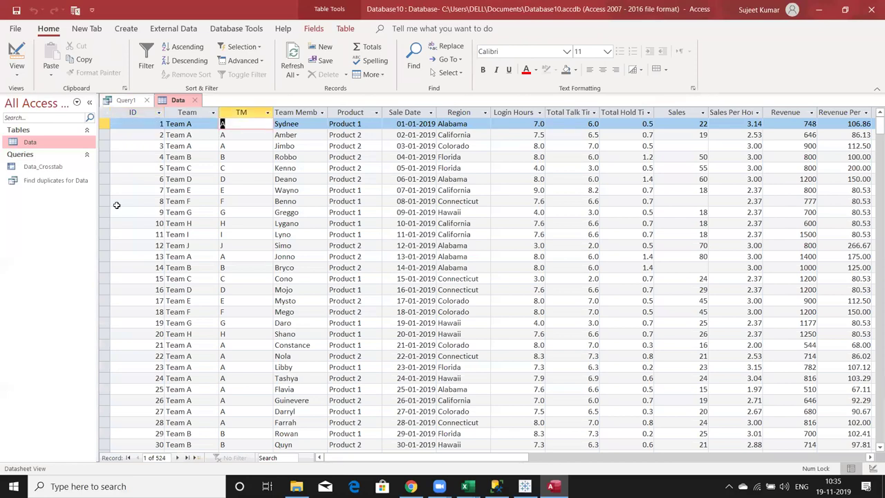
left_click(86, 58)
left_click(135, 29)
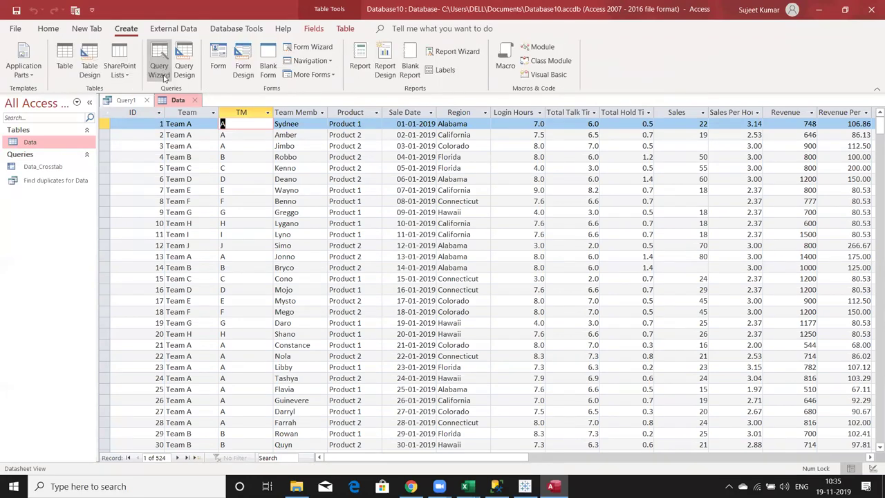
left_click(164, 78)
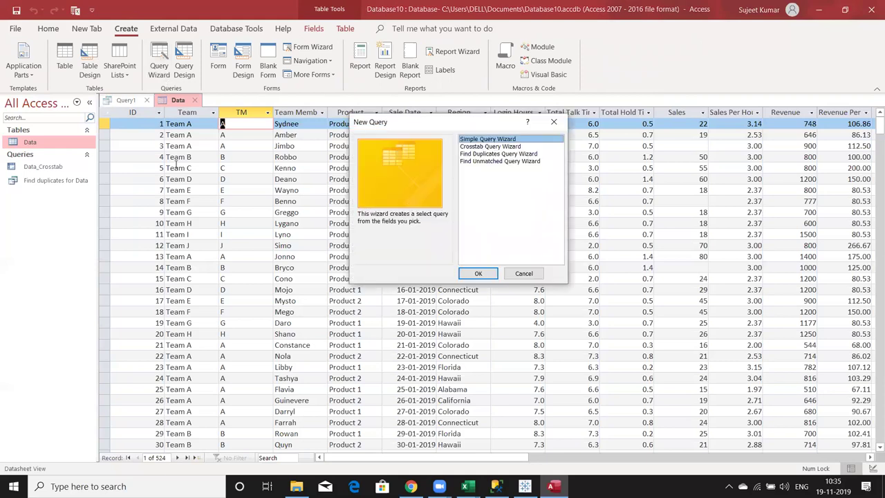
key("Escape")
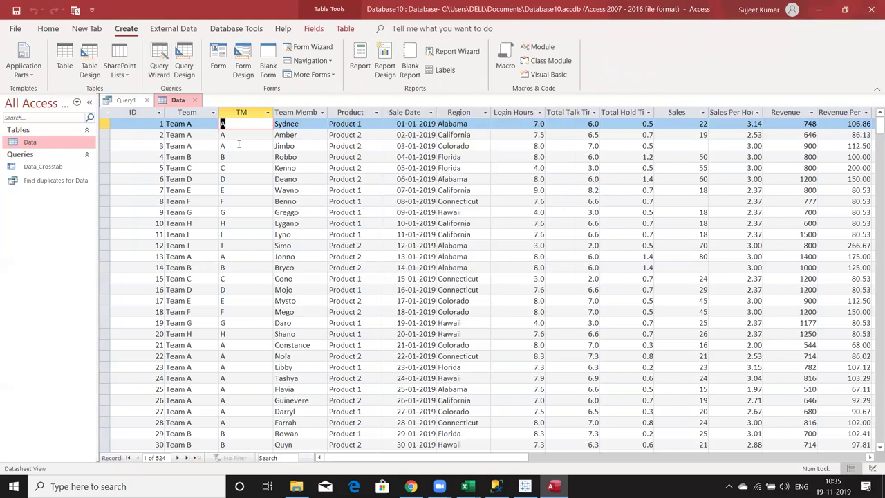
left_click(233, 145)
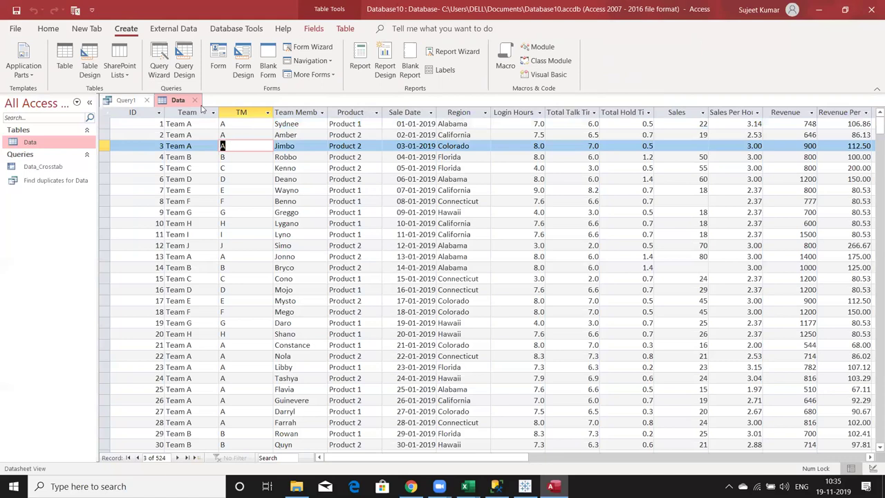
key("ctrl+w")
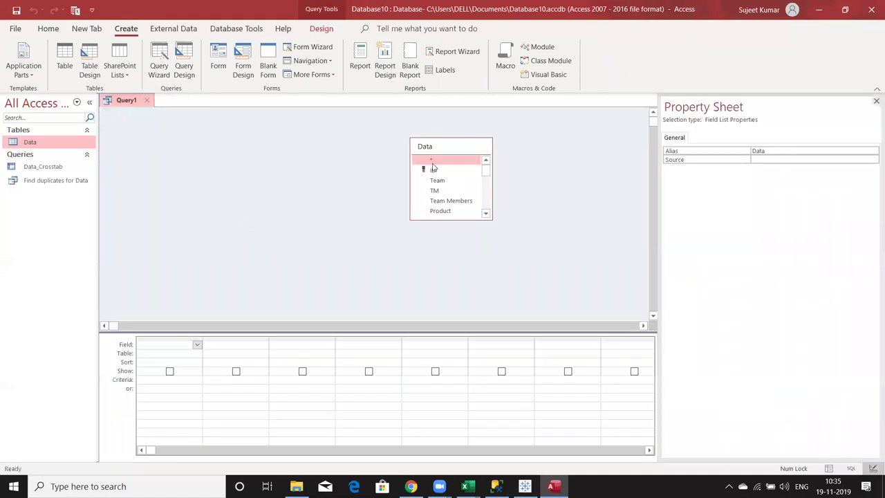
Add all Data fields plus the Team field with criterion "A" to the query grid
left_click(431, 162)
double_click(431, 161)
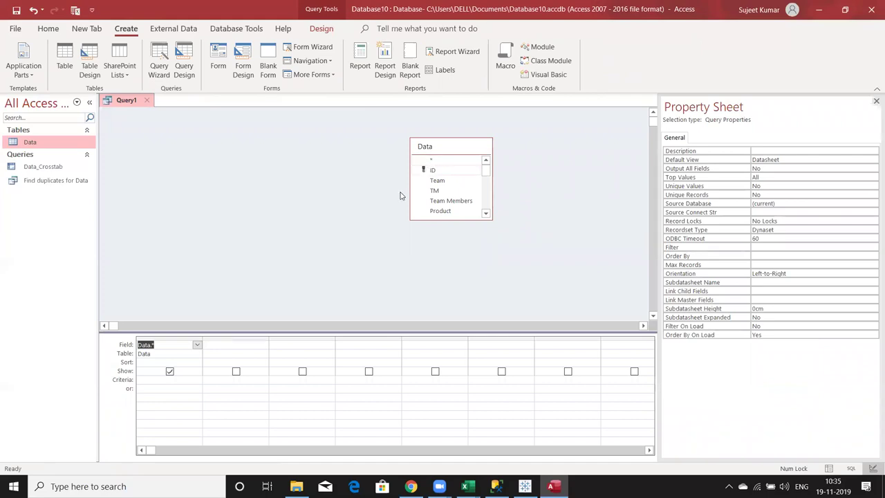
left_click(249, 349)
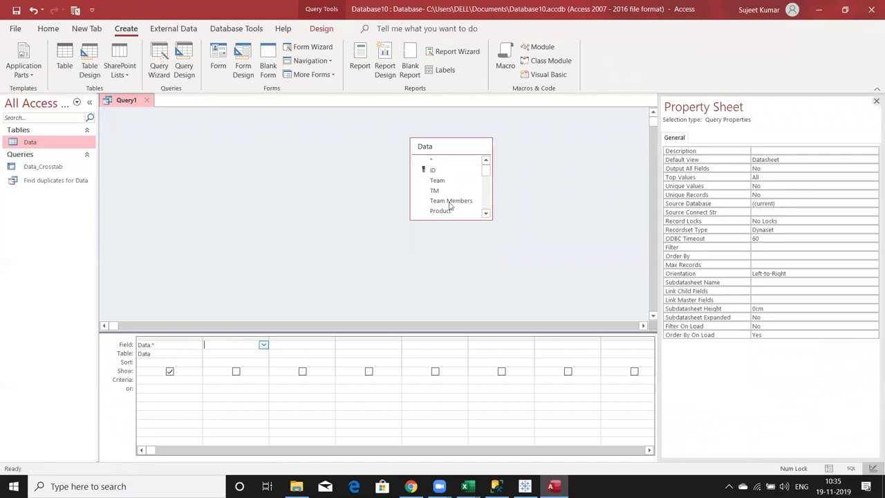
left_click_drag(449, 182, 267, 359)
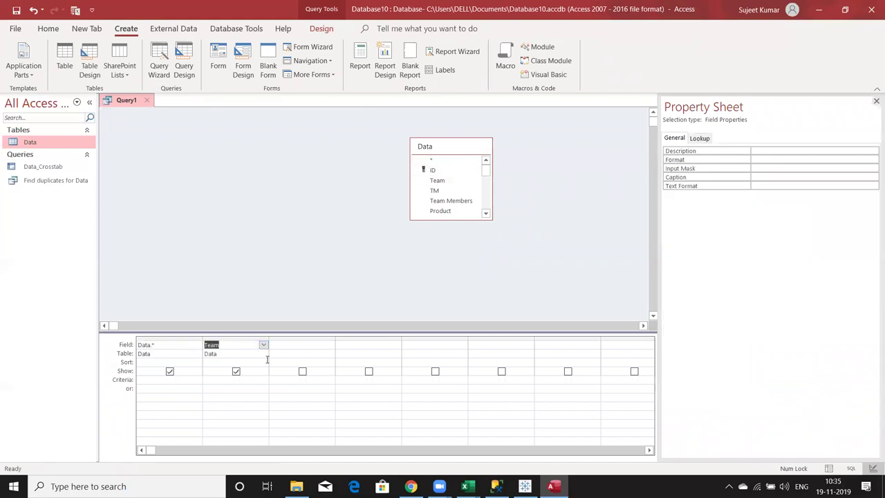
left_click(230, 379)
type("A")
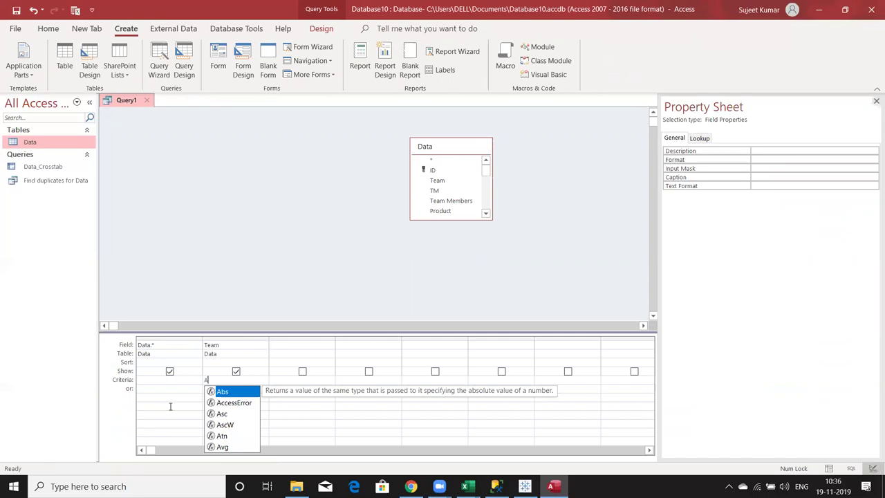
left_click(170, 406)
Save the query as Query1, then open and close its empty results
left_click(147, 101)
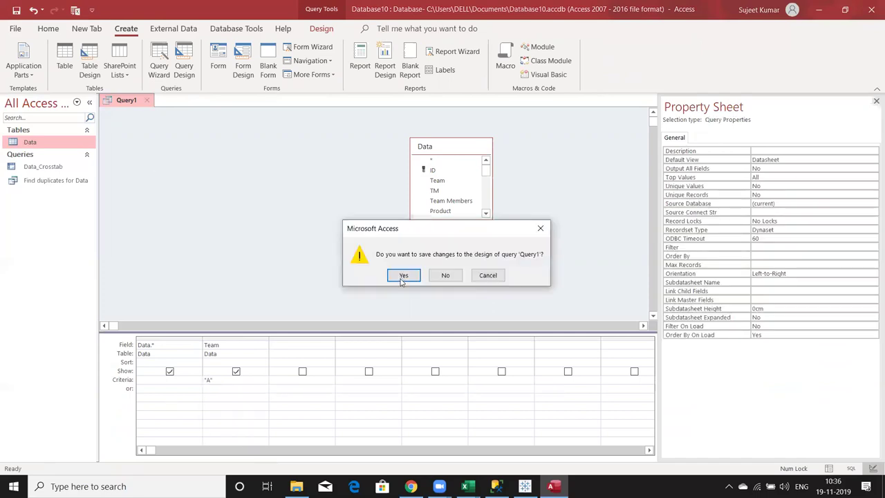
left_click(403, 275)
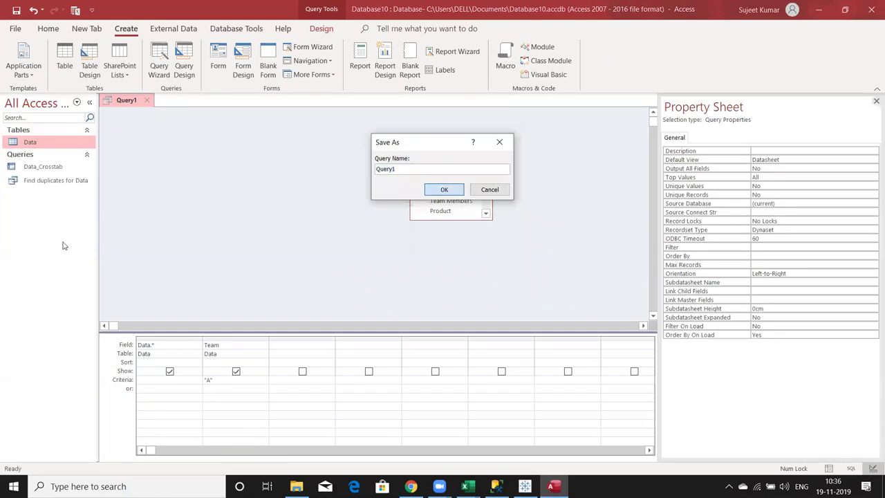
key("Return")
double_click(43, 199)
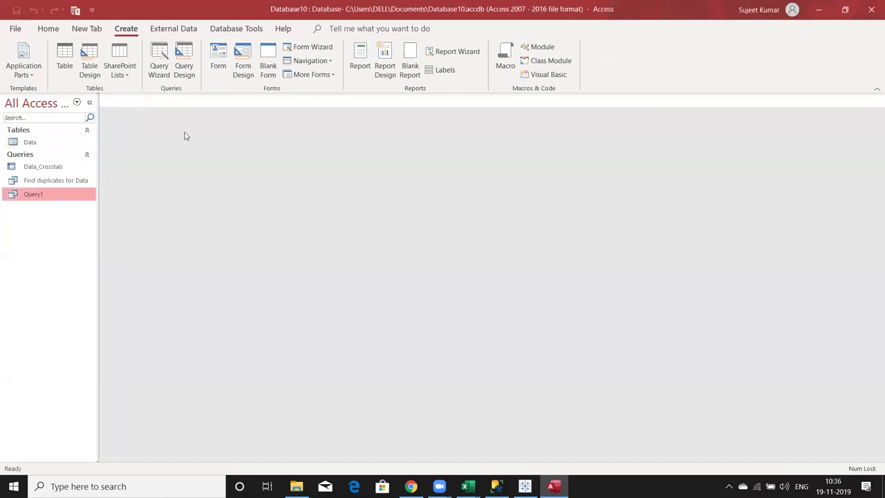
left_click(47, 201)
key("Delete")
Switch Query1's second column field from Team to TM and save the design
right_click(45, 201)
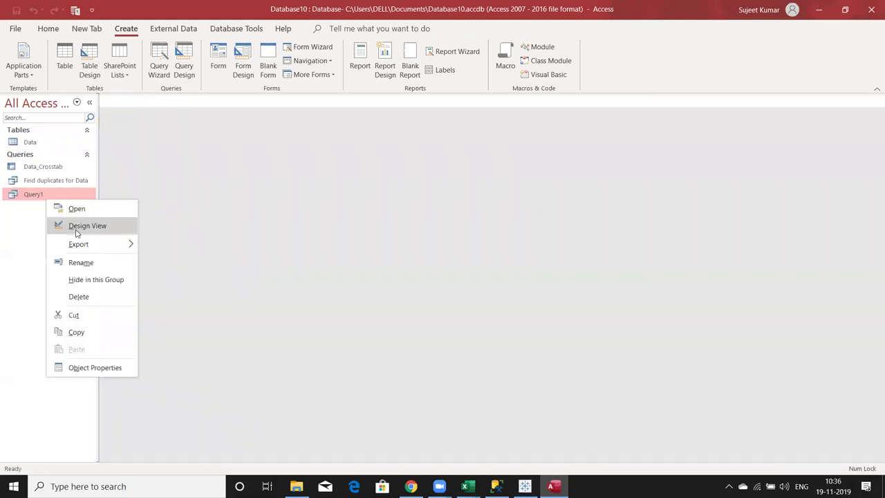
left_click(77, 228)
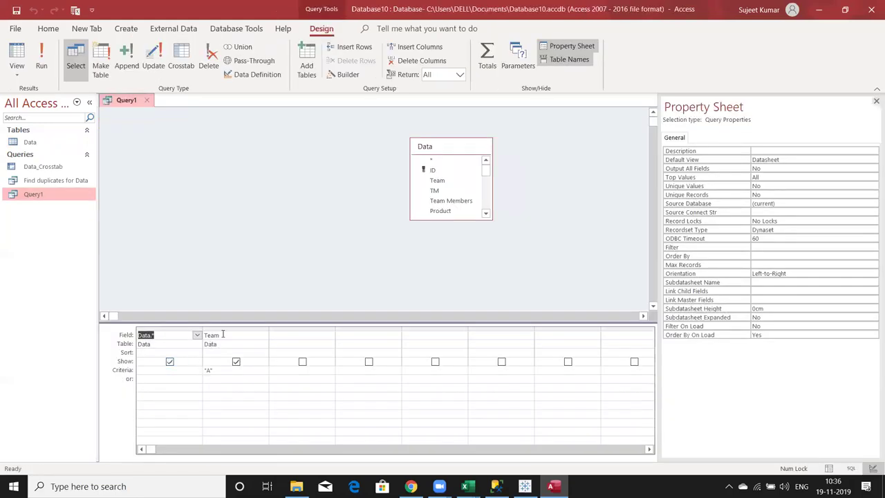
left_click(264, 336)
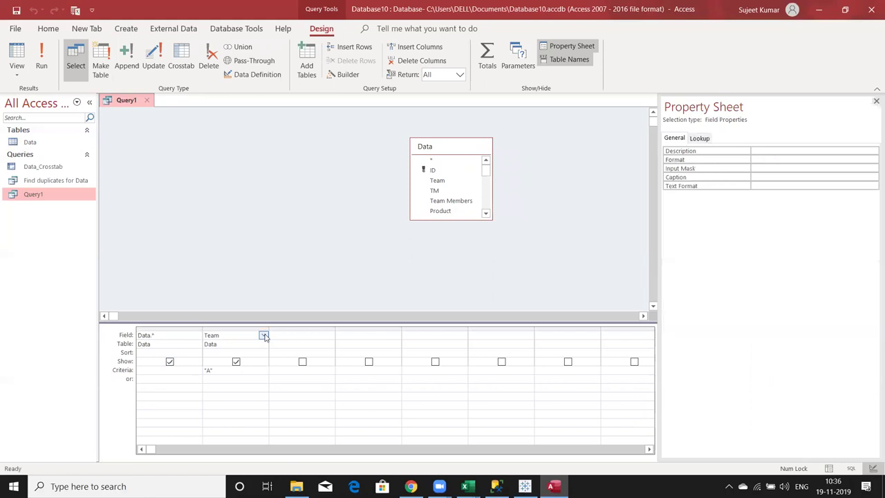
left_click(264, 336)
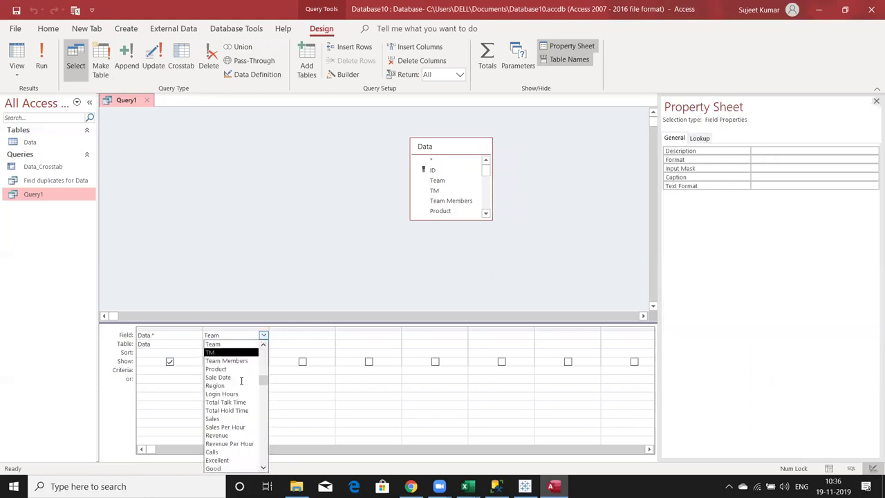
left_click(225, 352)
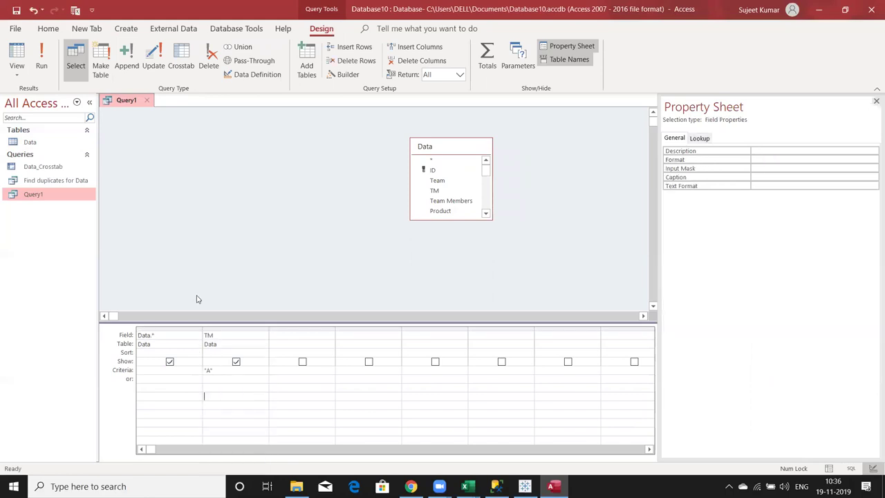
left_click(147, 100)
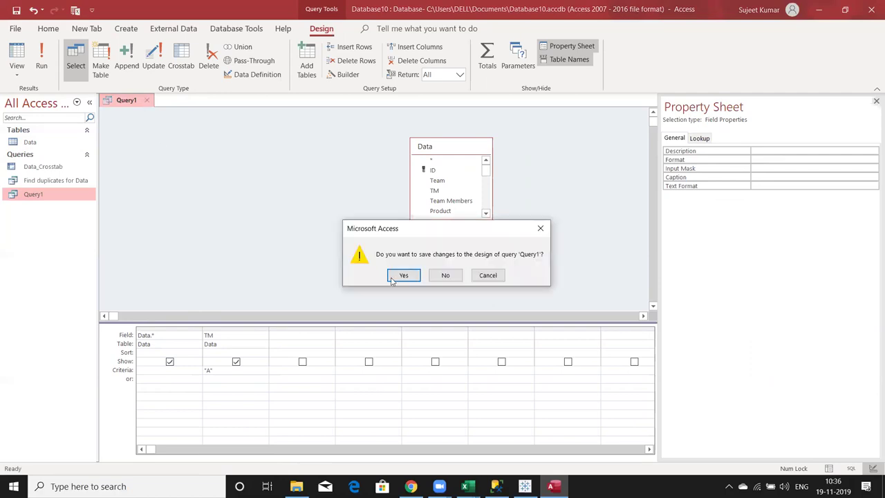
key("Return")
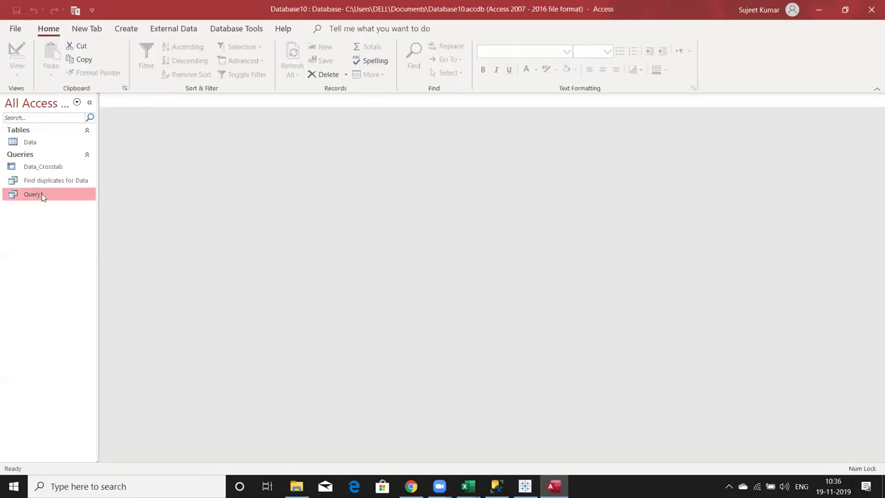
Run Query1 to review its Team A records, then reopen it in Design View
key("Return")
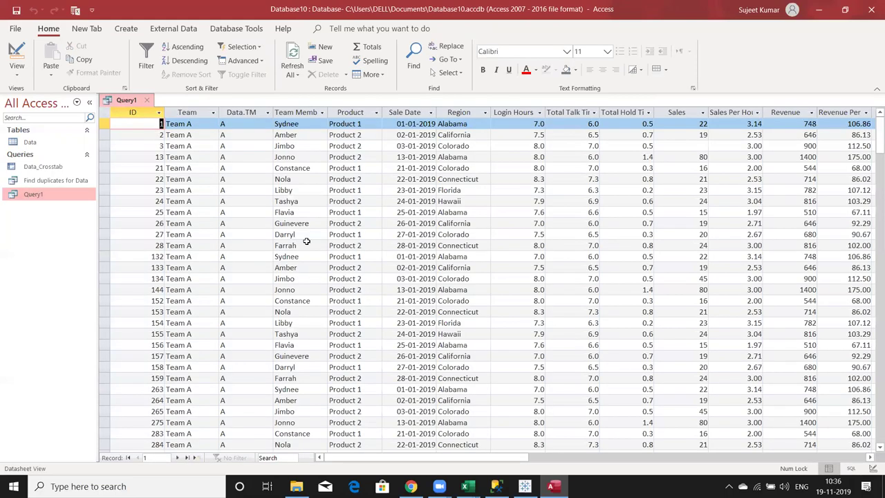
scroll(307, 239, "down", 5)
scroll(315, 219, "up", 9)
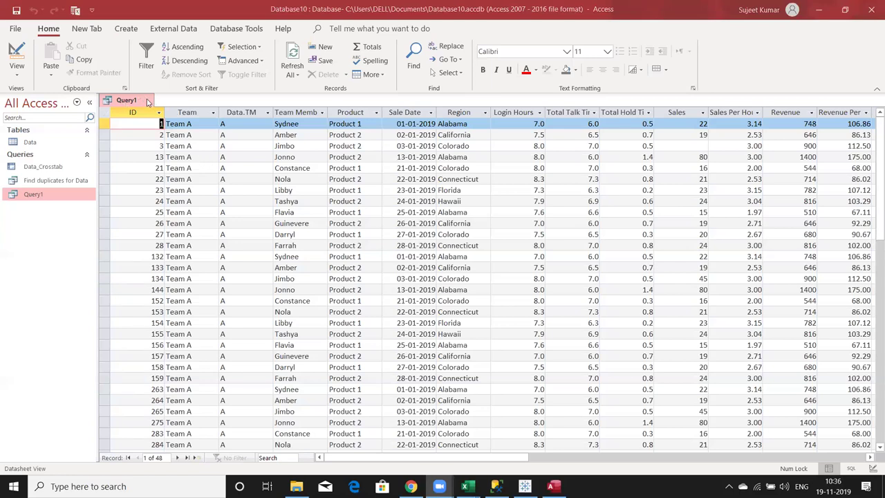
left_click(149, 103)
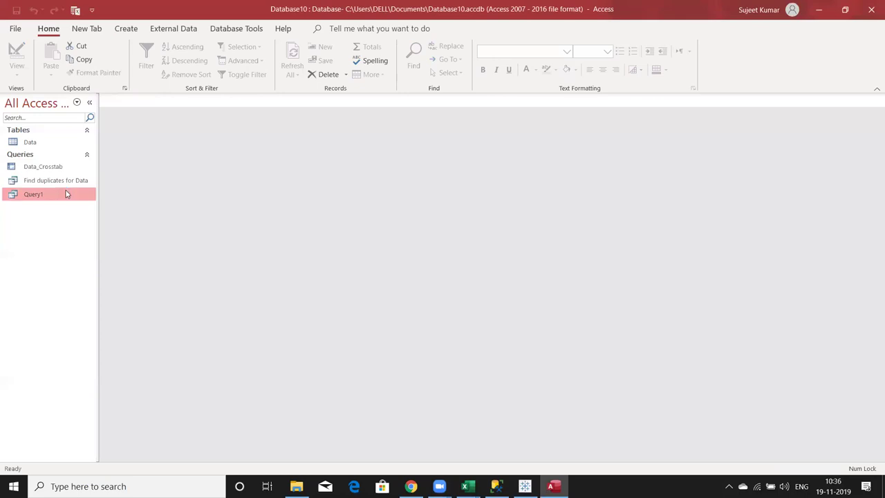
key("Return")
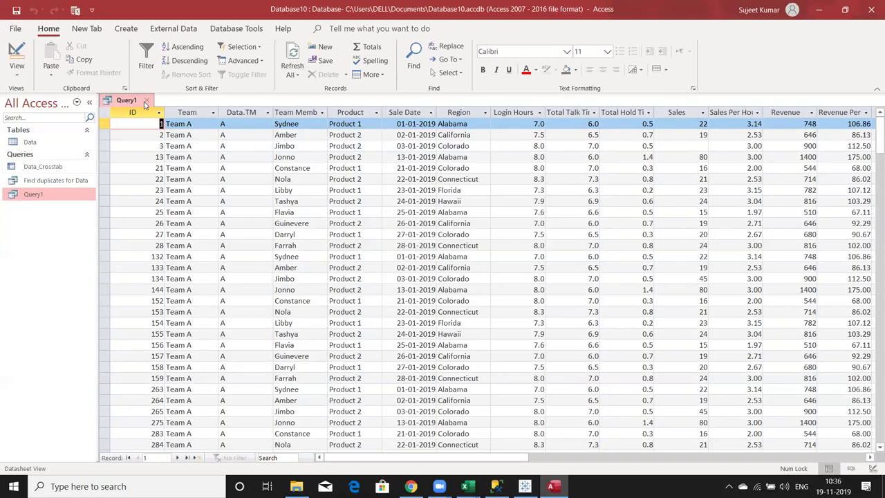
key("ctrl+w")
right_click(69, 199)
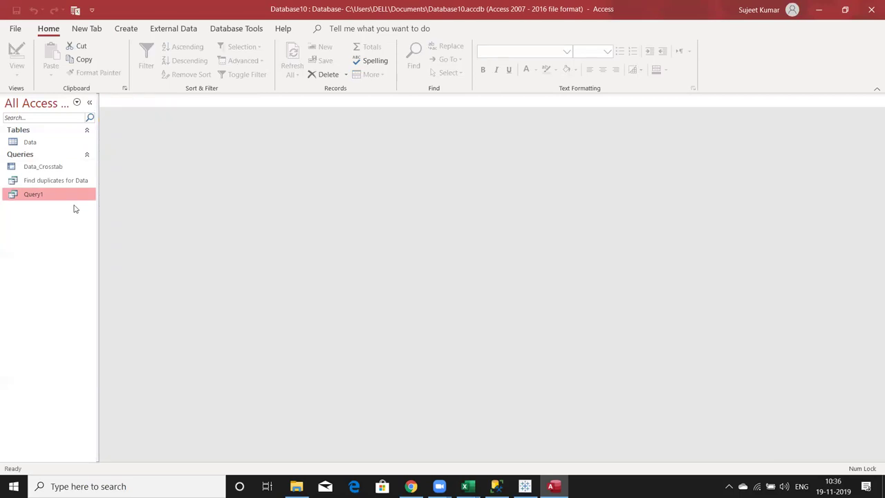
left_click(101, 226)
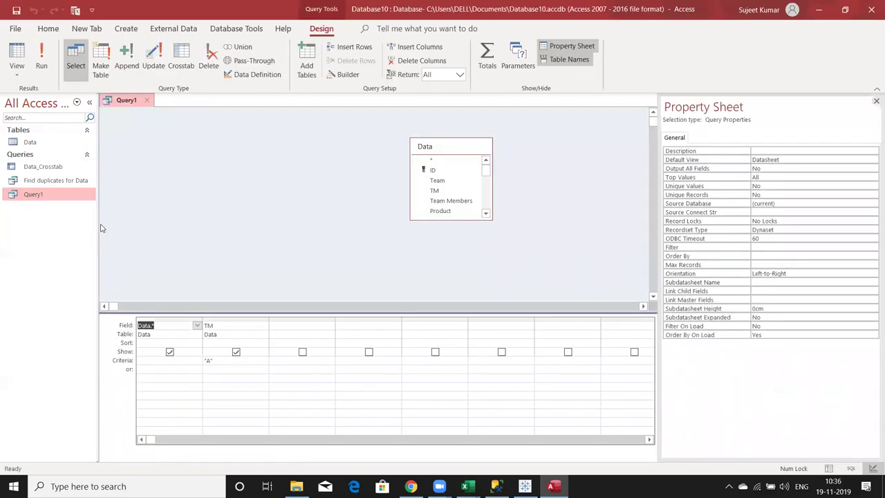
Replace the TM criterion "A" with the prompt [Please Enter Team Alphabets] and save Query1
left_click(204, 360)
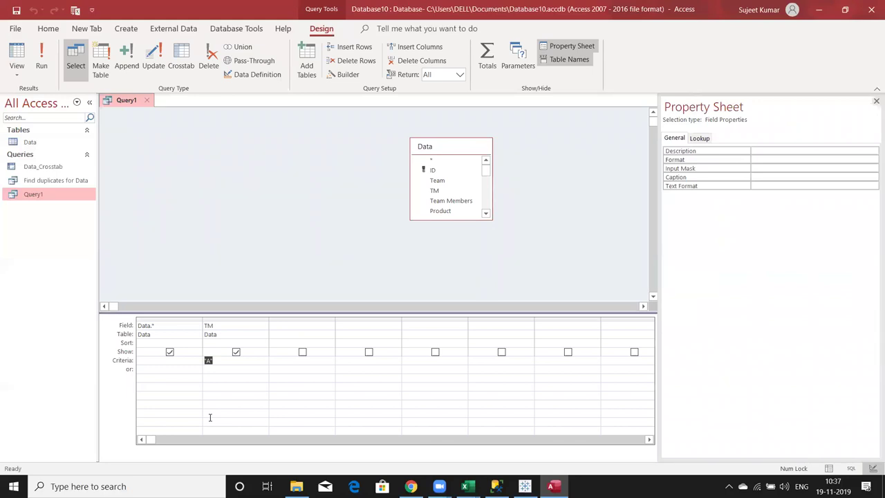
key("Delete")
type("P")
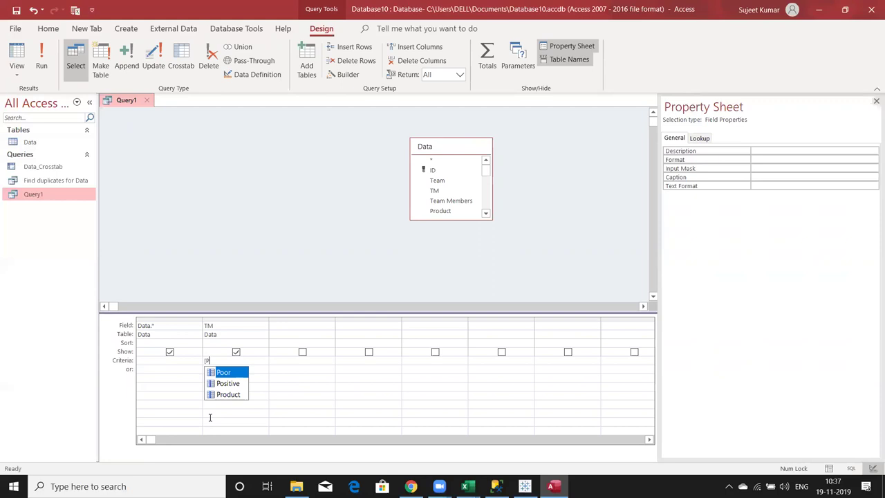
type("L")
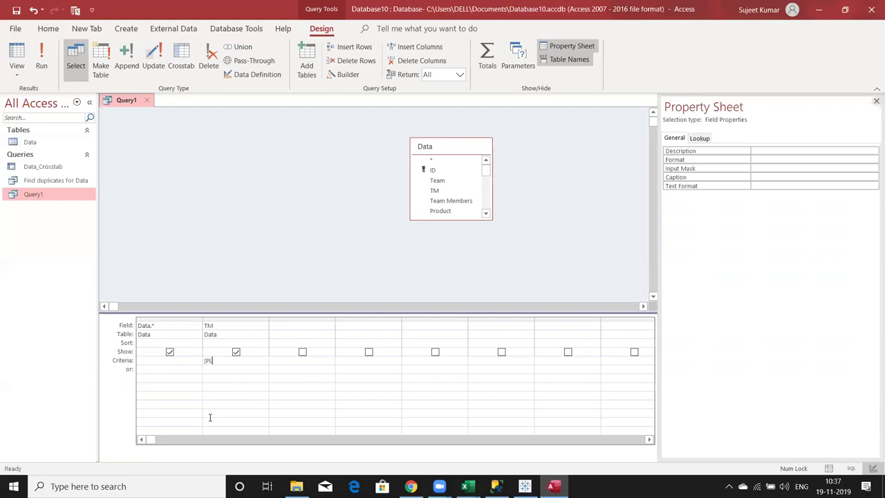
key("BackSpace")
type("lease ")
type("EnteTeam A")
type("phabets]")
key("F2")
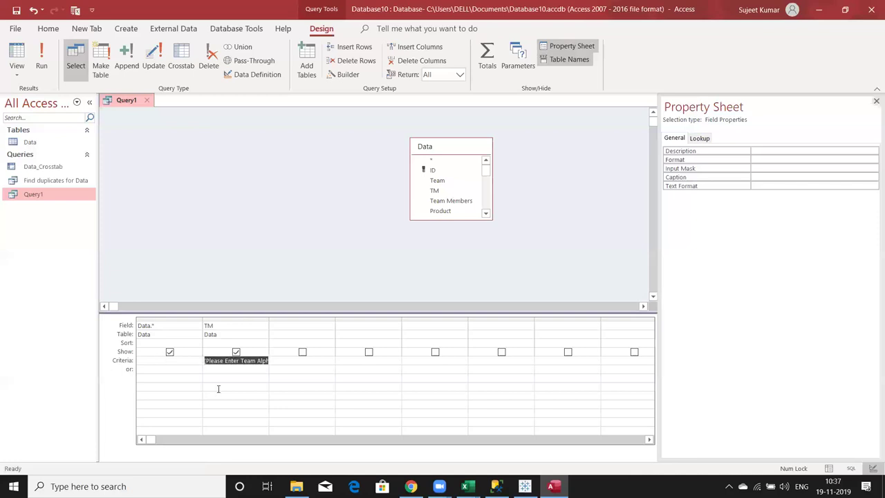
left_click(212, 360)
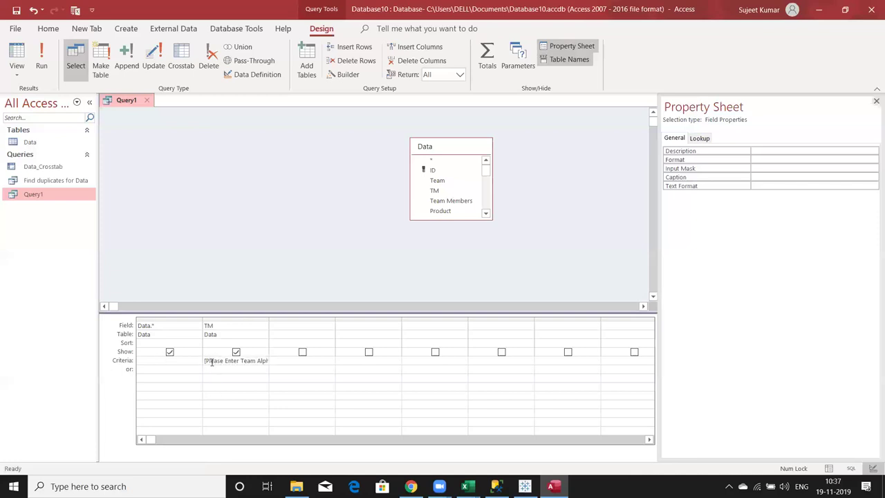
key("F2")
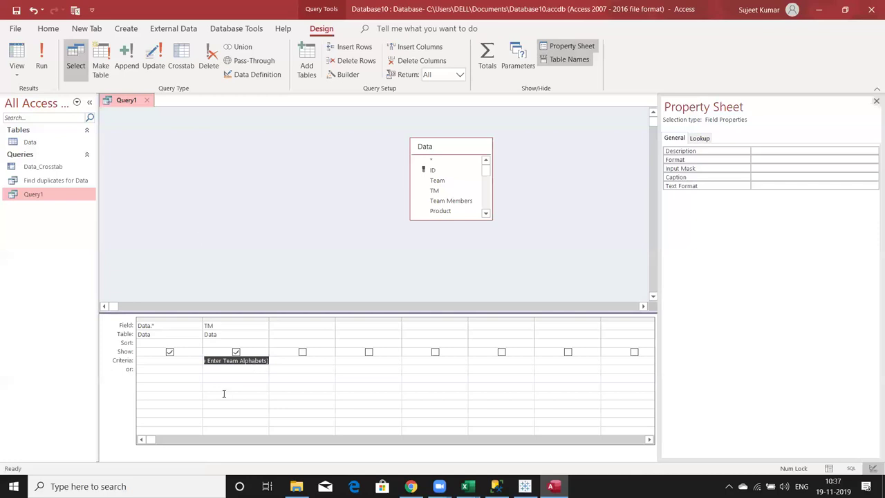
left_click(187, 194)
left_click(146, 100)
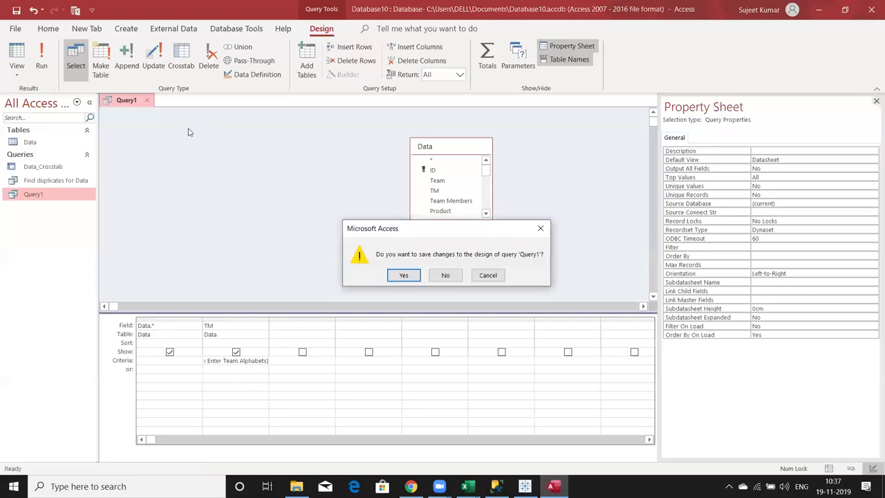
left_click(404, 275)
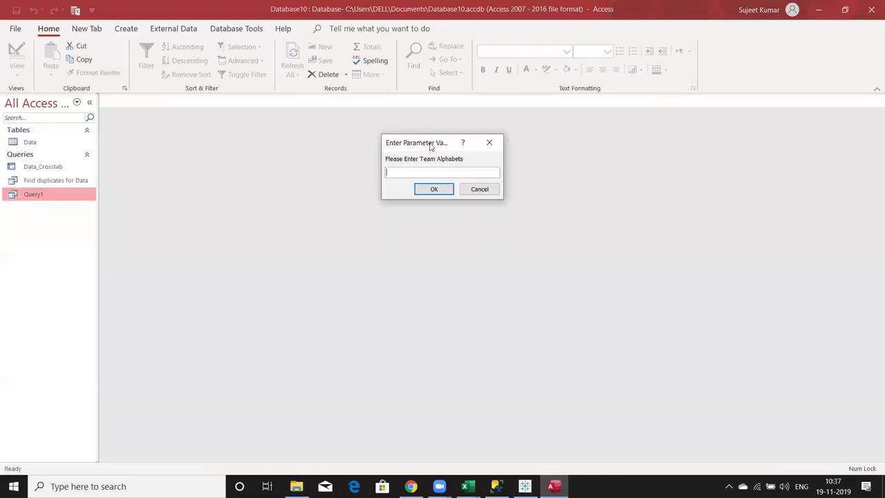
Answer the parameter prompt with B, scroll through the 48 Team B records, and close them
left_click_drag(430, 145, 340, 150)
type("P")
key("BackSpace")
type("B")
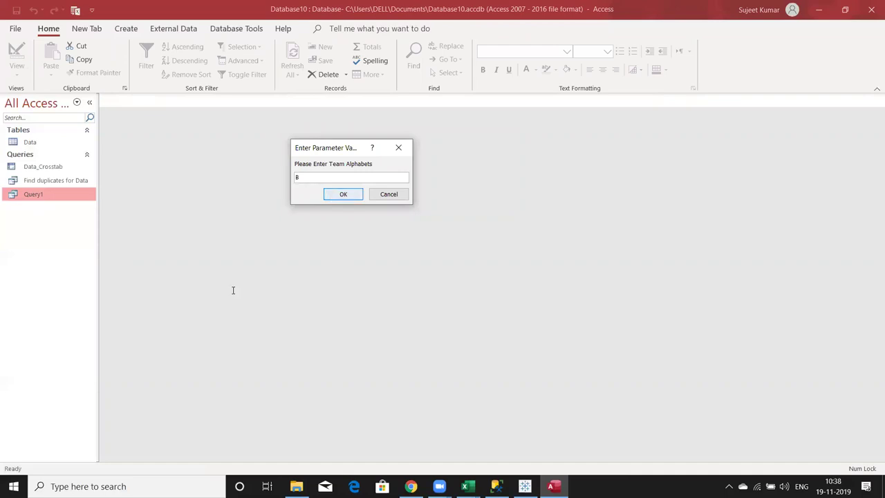
key("Return")
scroll(255, 257, "down", 10)
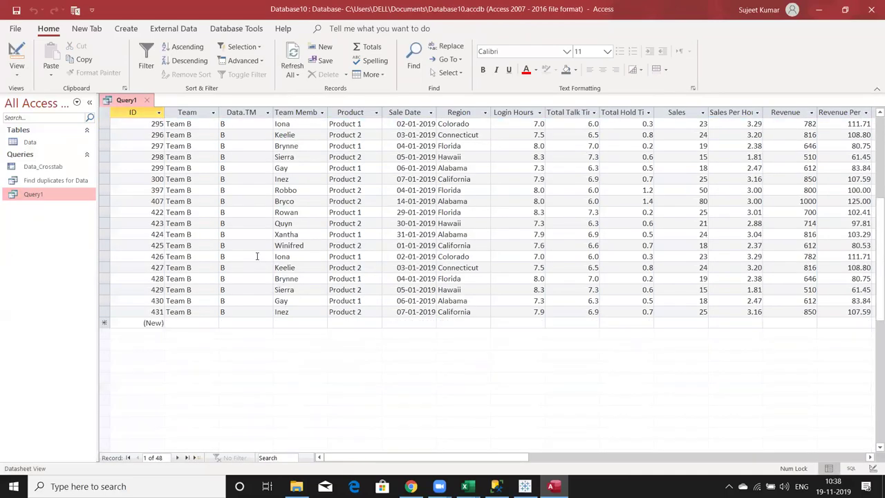
scroll(256, 257, "up", 9)
scroll(257, 255, "up", 1)
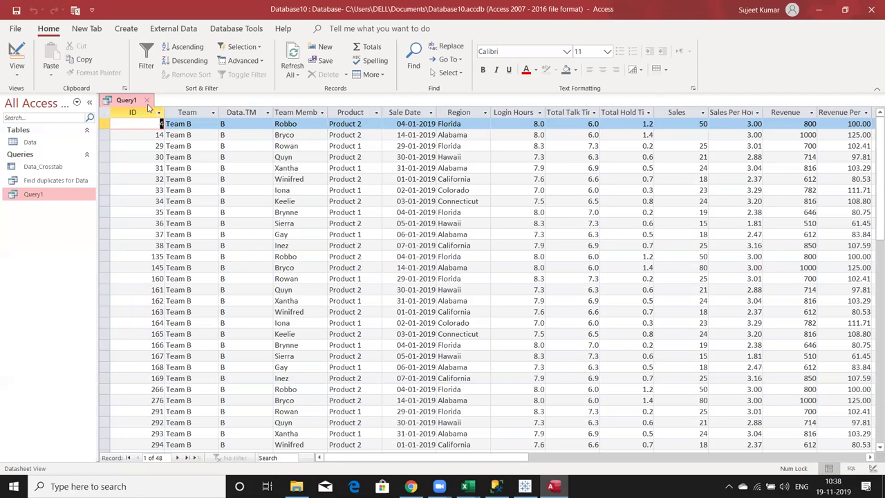
left_click(146, 101)
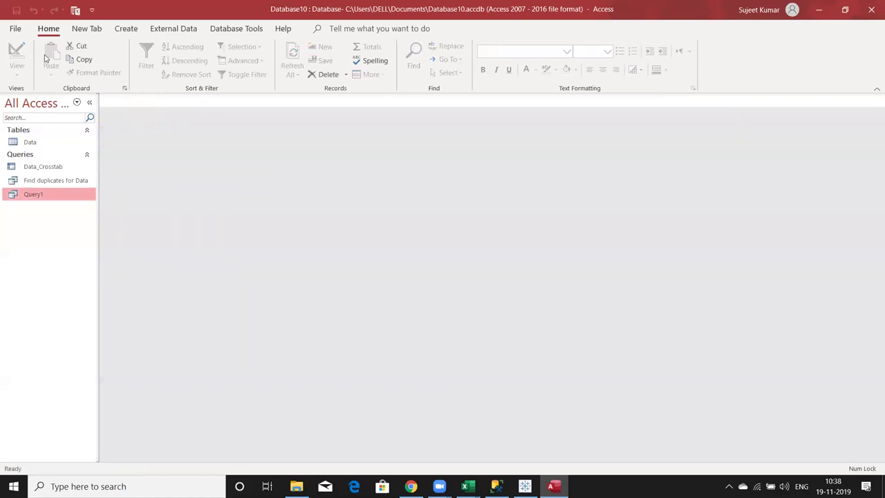
left_click(72, 32)
key("alt+c")
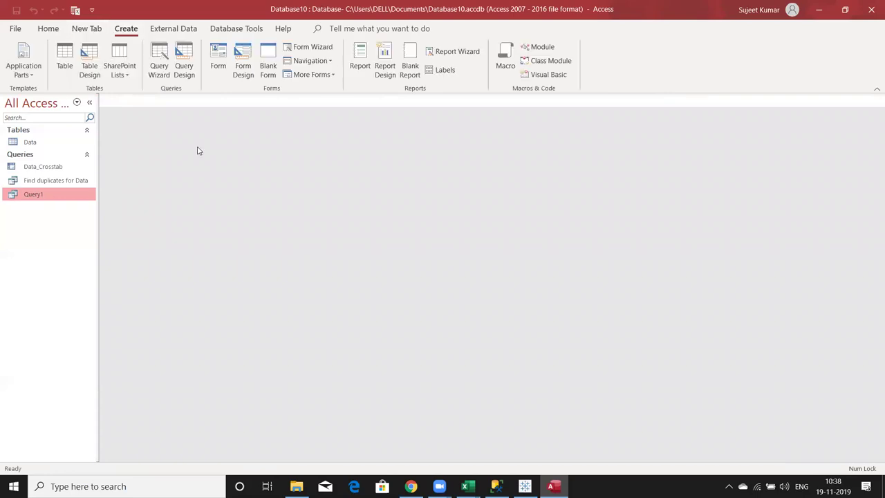
left_click(241, 72)
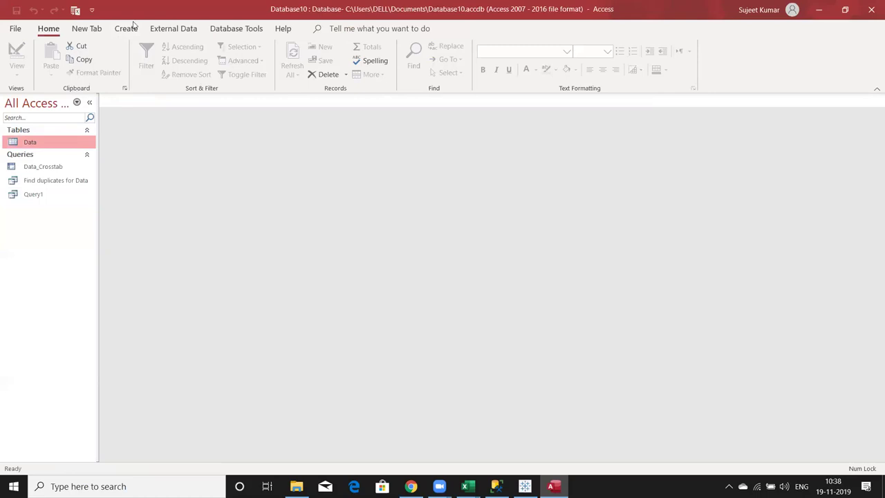
left_click(132, 27)
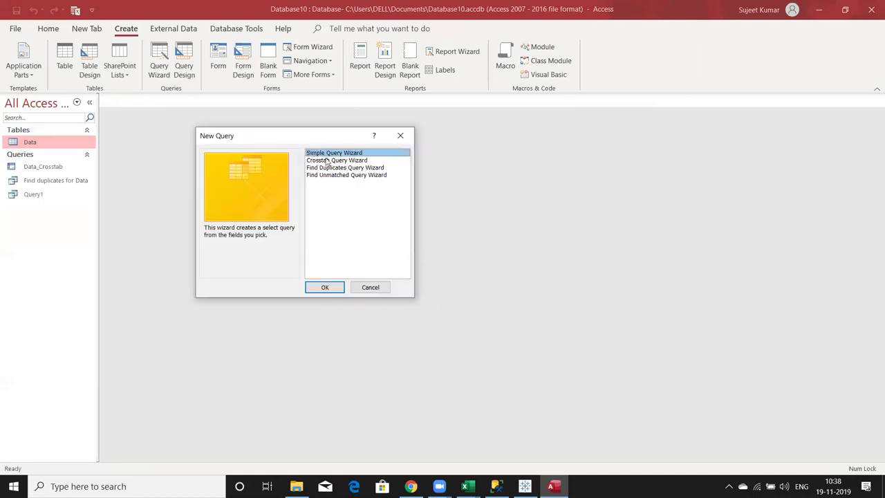
Build a crosstab query with TM row headings, Region column headings and Count of Team with row sums
left_click(327, 160)
left_click(331, 288)
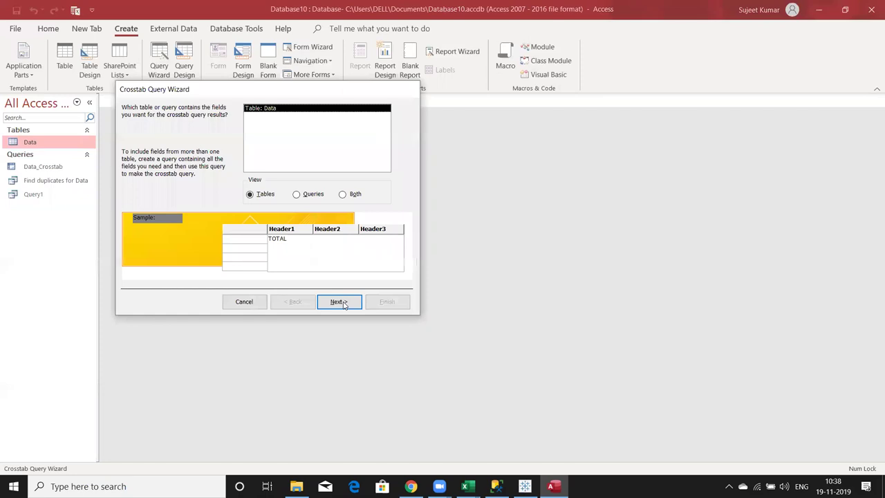
left_click(334, 298)
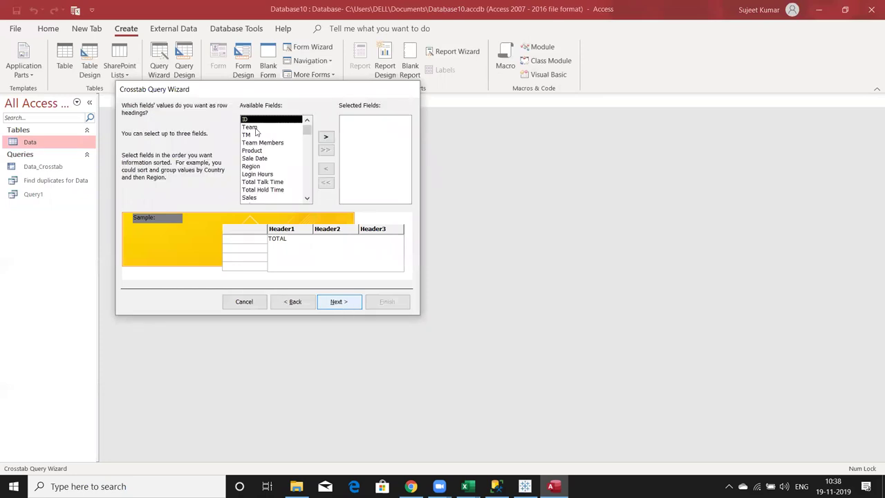
left_click(257, 136)
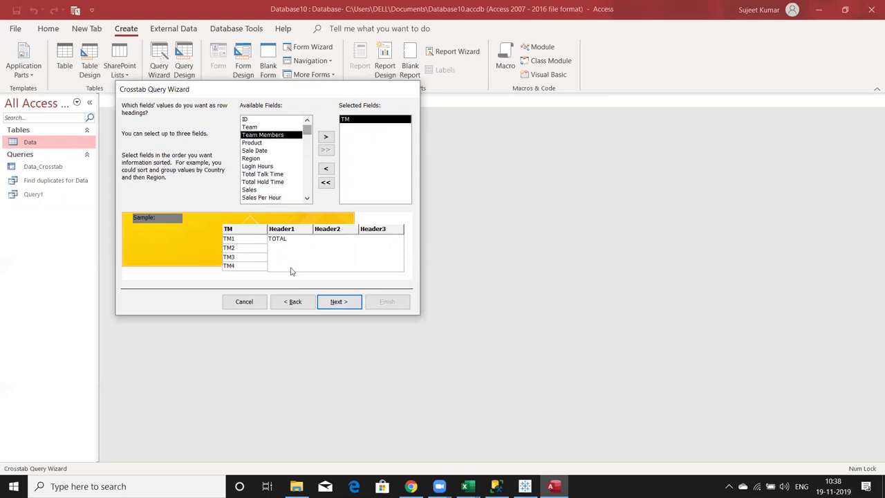
left_click(338, 304)
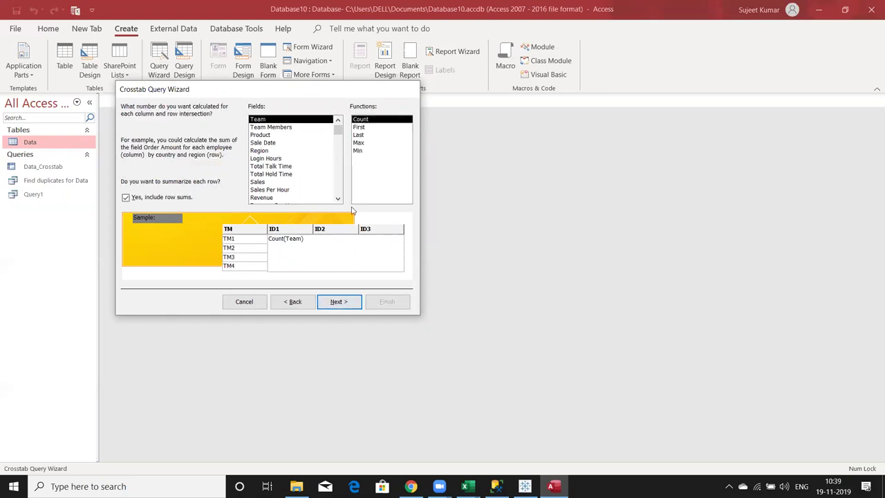
left_click(290, 303)
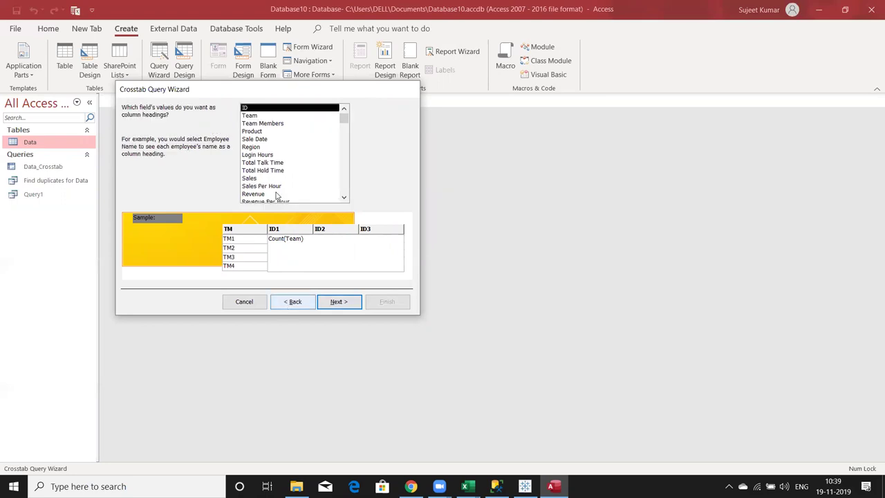
left_click(257, 116)
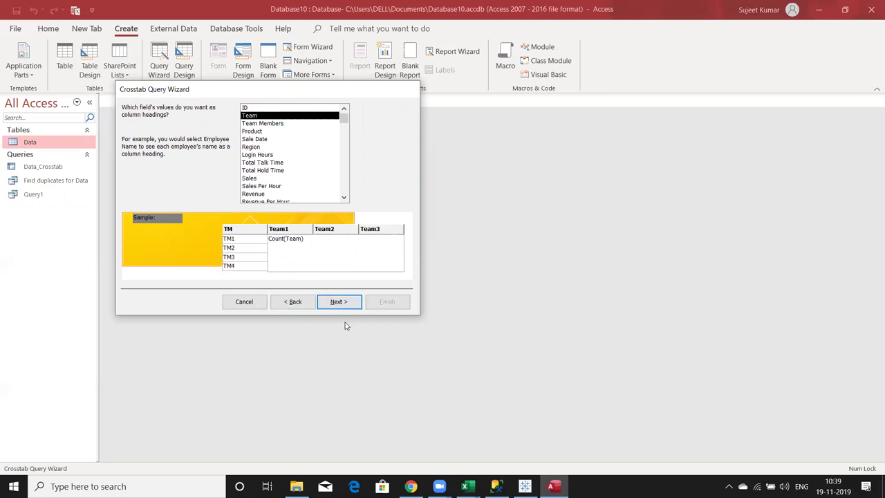
key("Down")
key("Down")
key("Down")
left_click(338, 301)
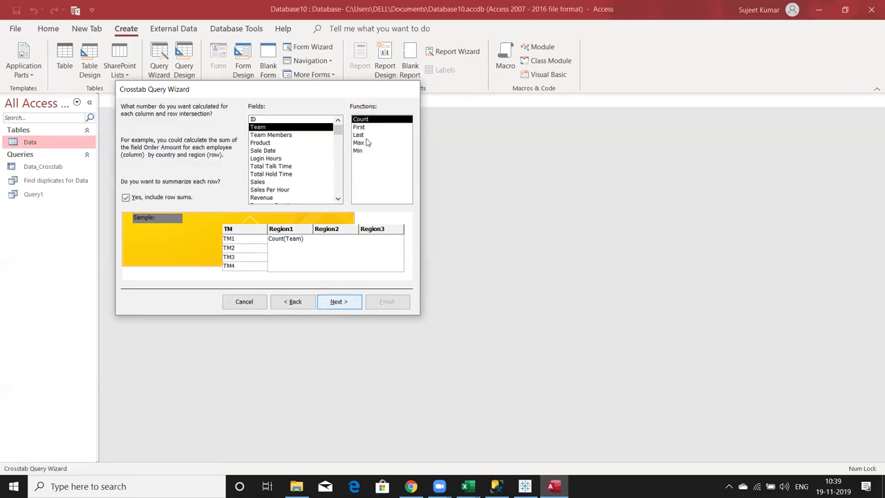
key("Return")
left_click(385, 301)
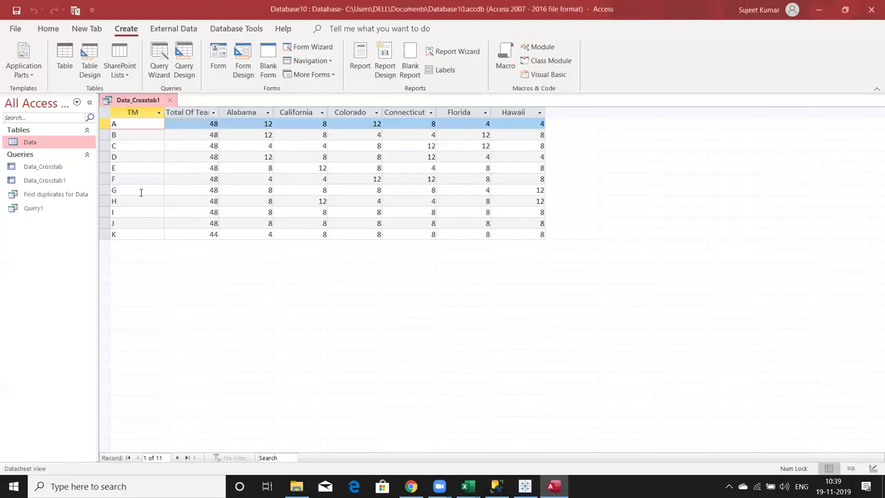
Look over the crosstab's TM column and close the Data_Crosstab1 results
key("Down")
key("Down")
key("Down")
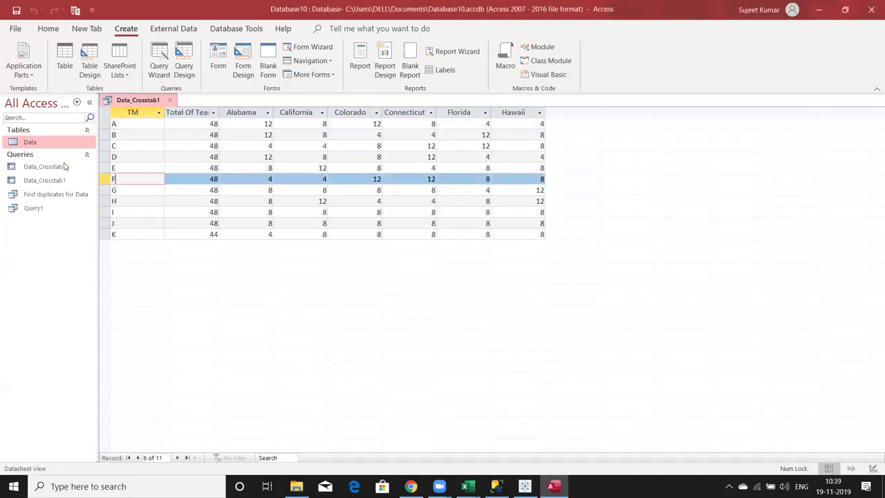
left_click(40, 143)
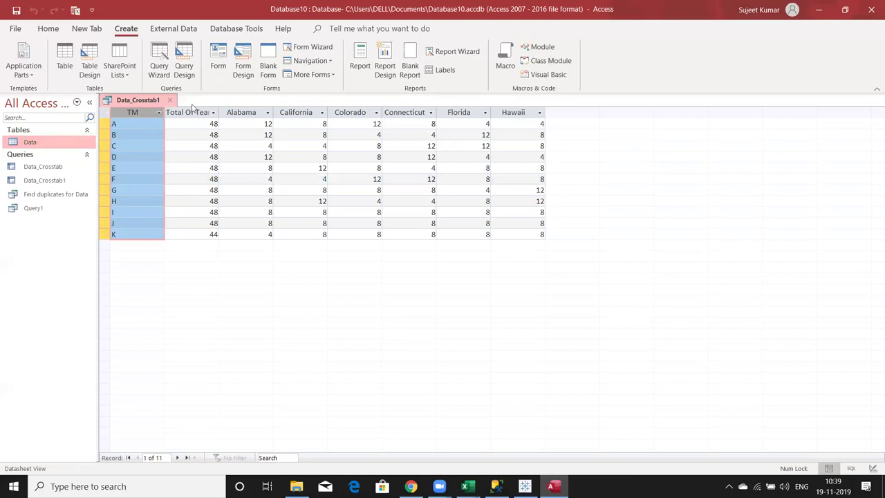
left_click(167, 103)
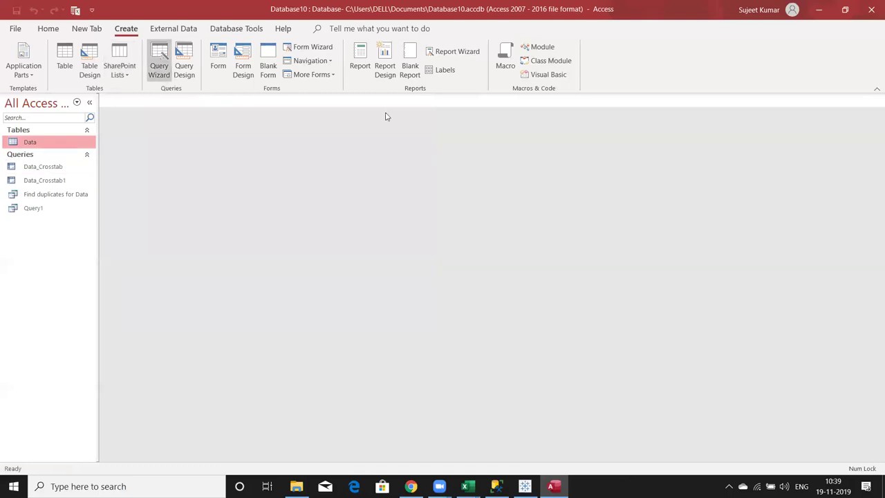
Start a blank query design, dismiss Show Table, and discard it unsaved
left_click(184, 65)
left_click(300, 151)
key("Escape")
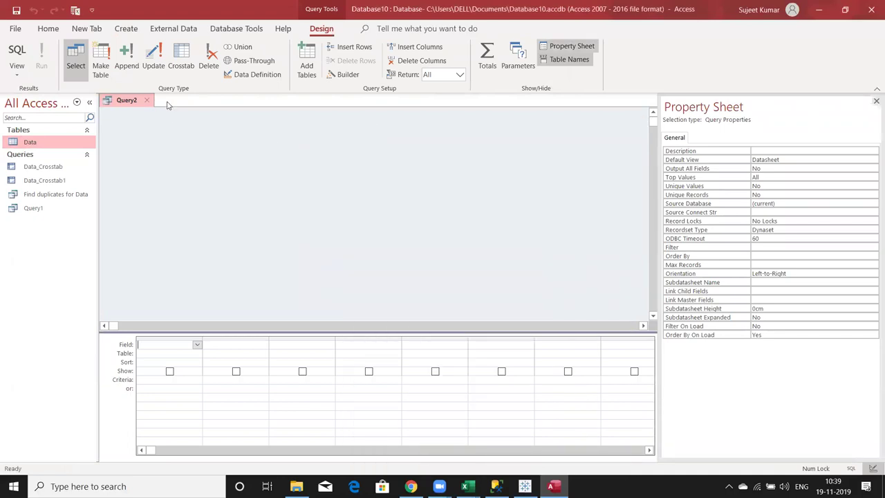
key("ctrl+w")
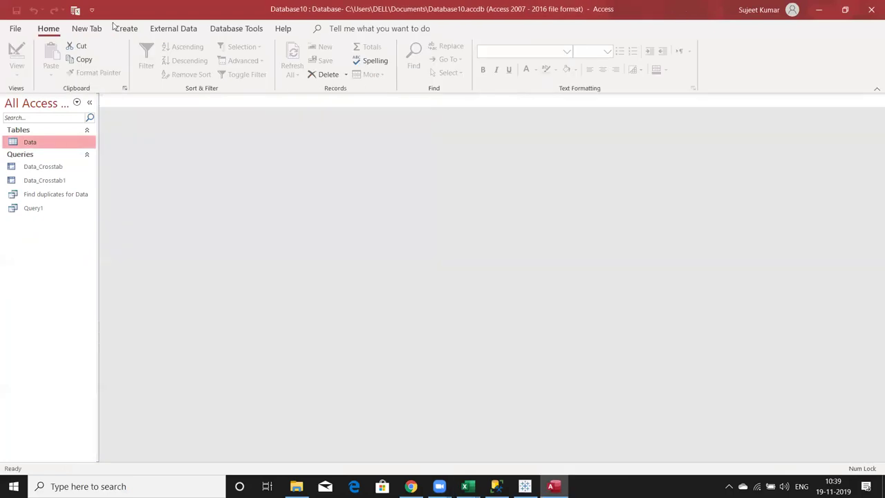
scroll(185, 69, "down", 2)
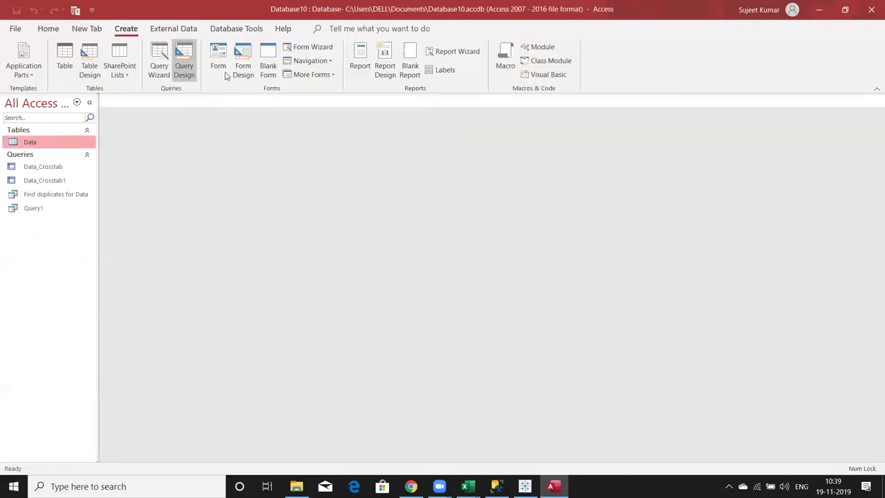
Create a blank form in Design View and draw a combo box on its grid
left_click(243, 69)
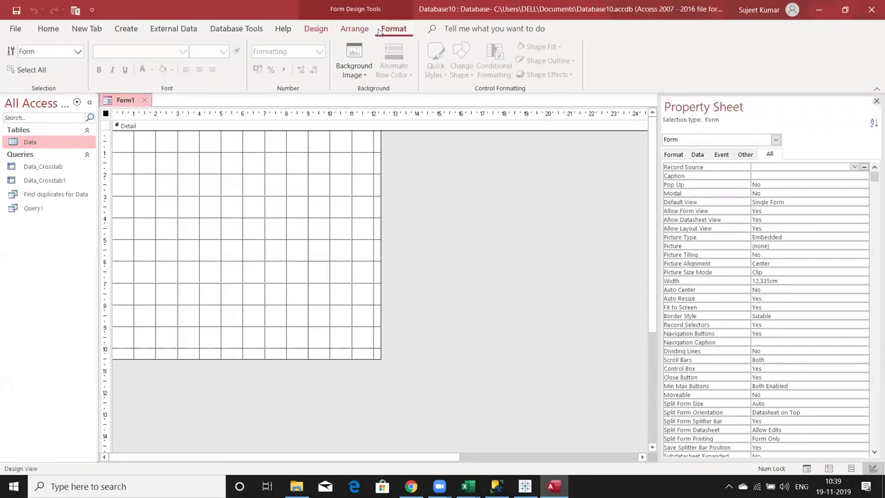
left_click(317, 29)
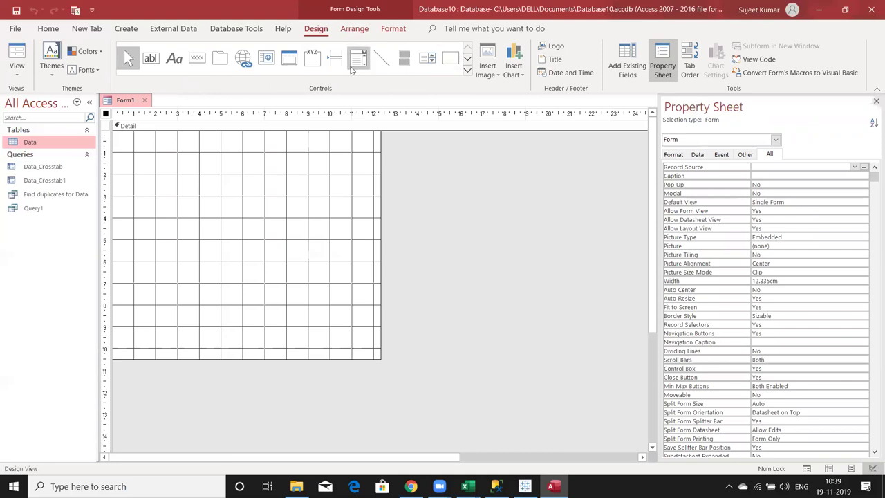
left_click(352, 66)
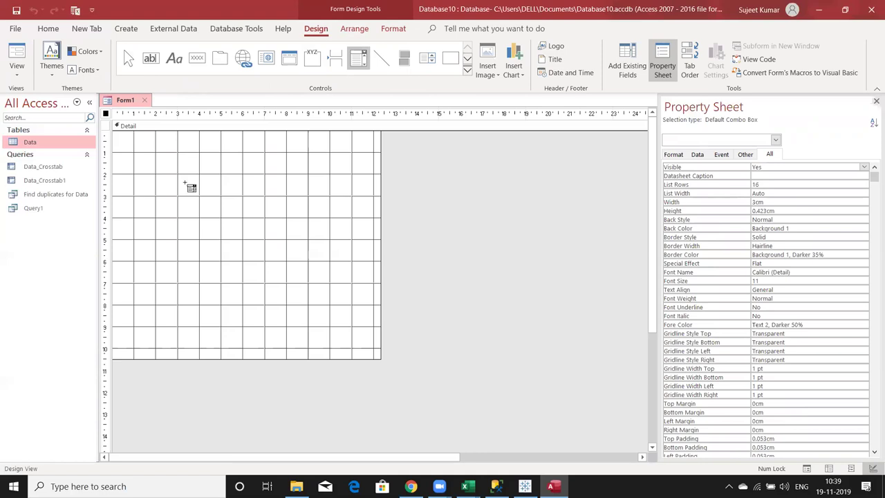
left_click_drag(184, 181, 247, 201)
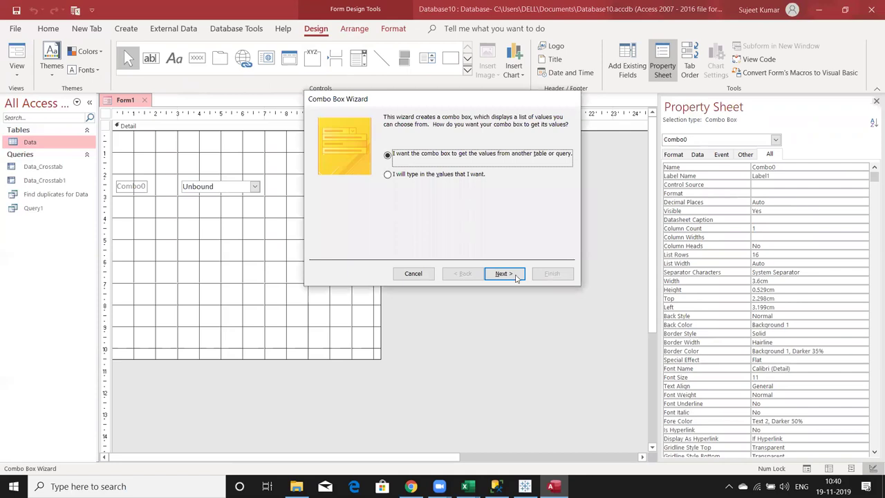
Point the combo box at the Data_Crosstab1 query and select its TM field
left_click(515, 276)
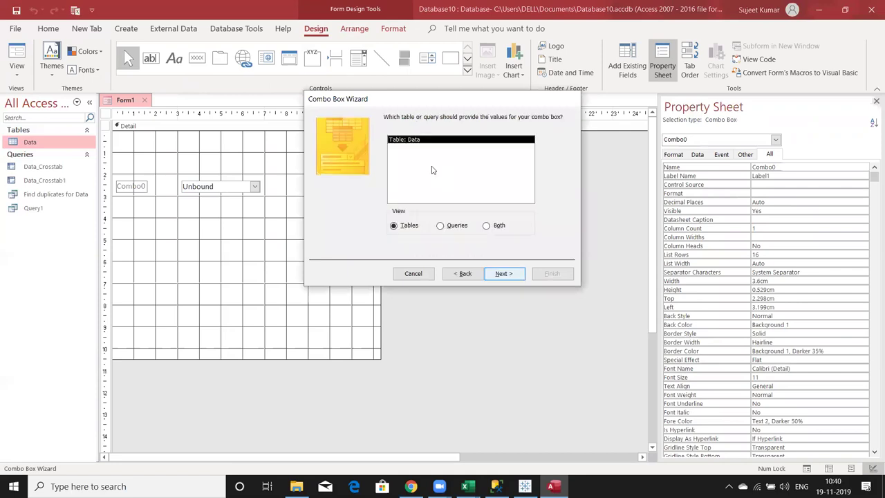
left_click(457, 227)
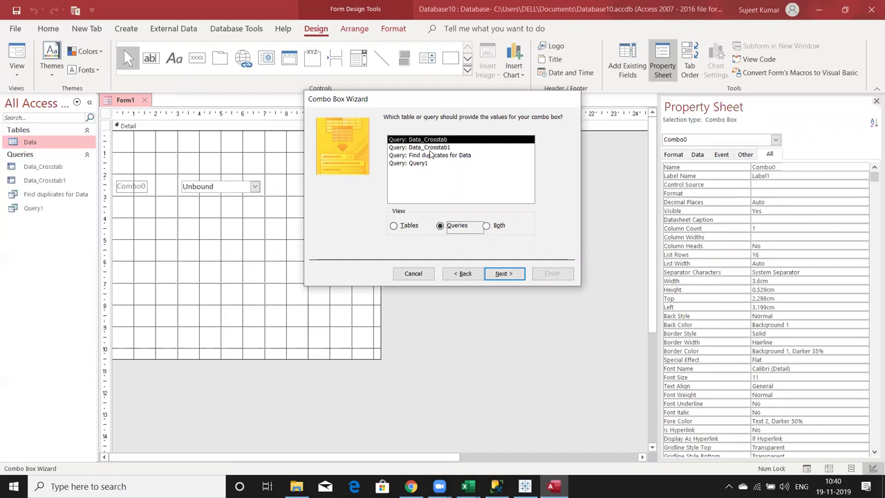
left_click(429, 150)
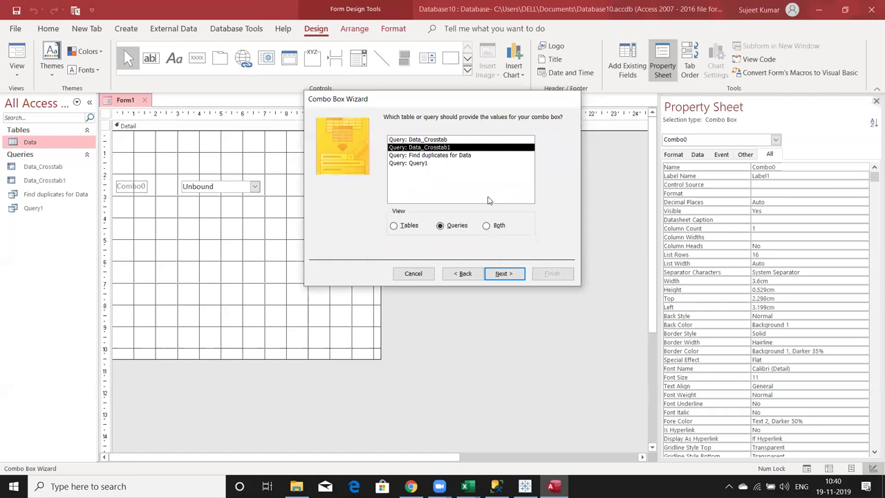
left_click(504, 275)
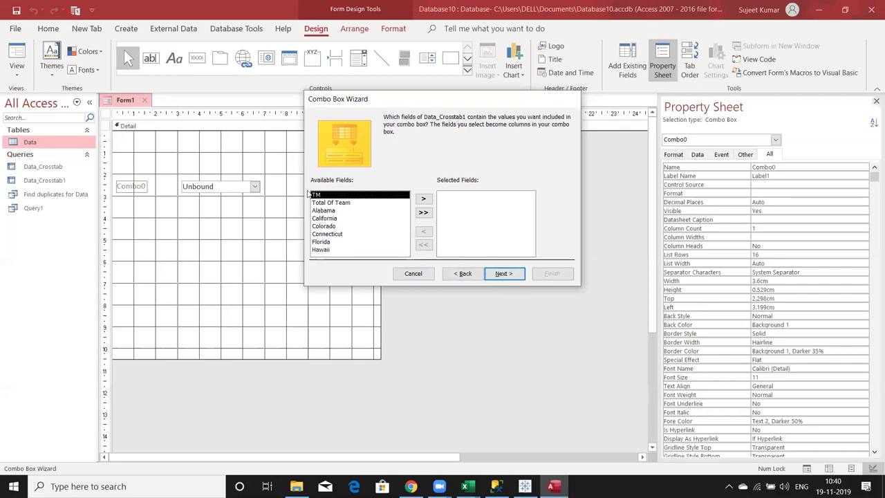
left_click(423, 199)
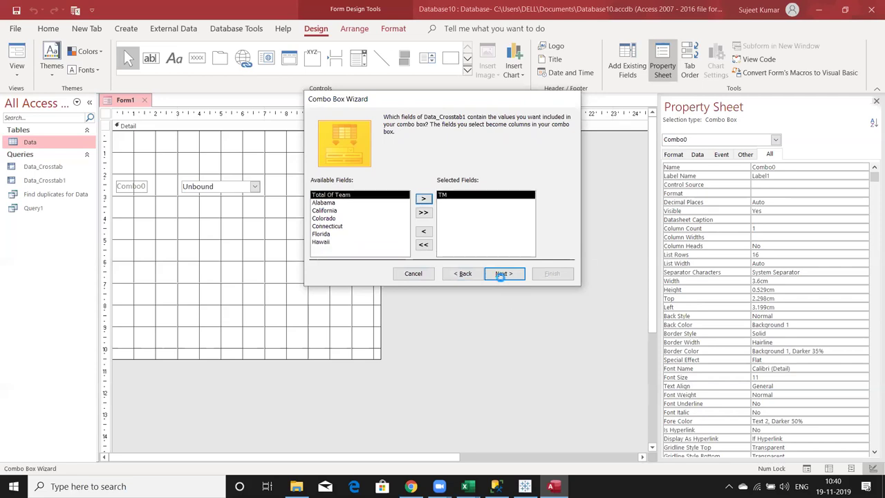
left_click(504, 275)
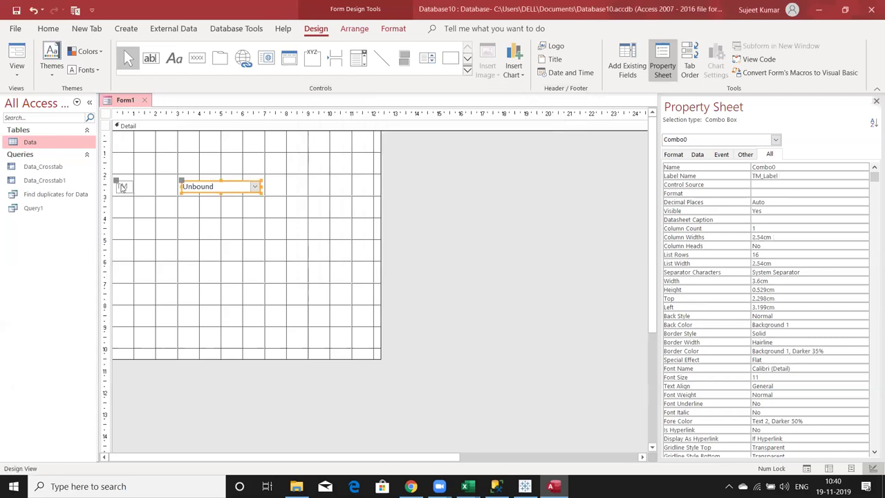
Relabel the combo box's label to "Select Team" and position it beside the box
left_click_drag(118, 183, 150, 188)
double_click(150, 187)
type("Sele")
key("BackSpace")
key("BackSpace")
type("lect")
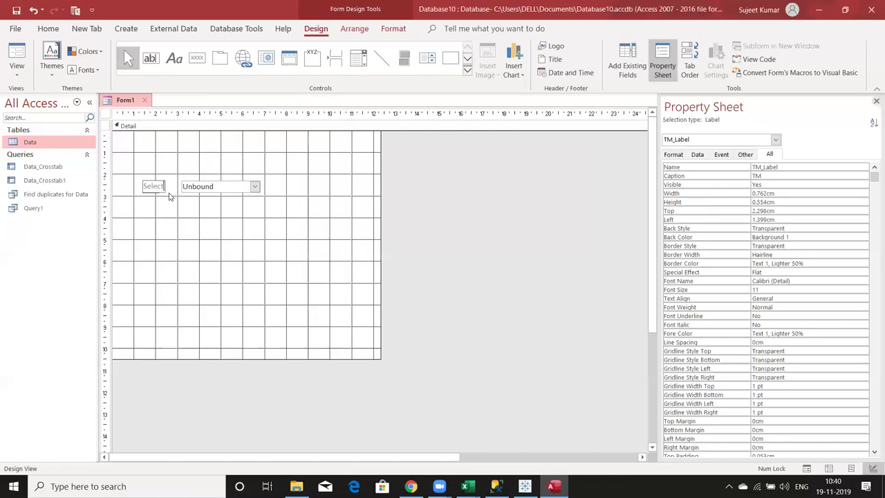
type(" Team")
key("Return")
left_click(148, 185)
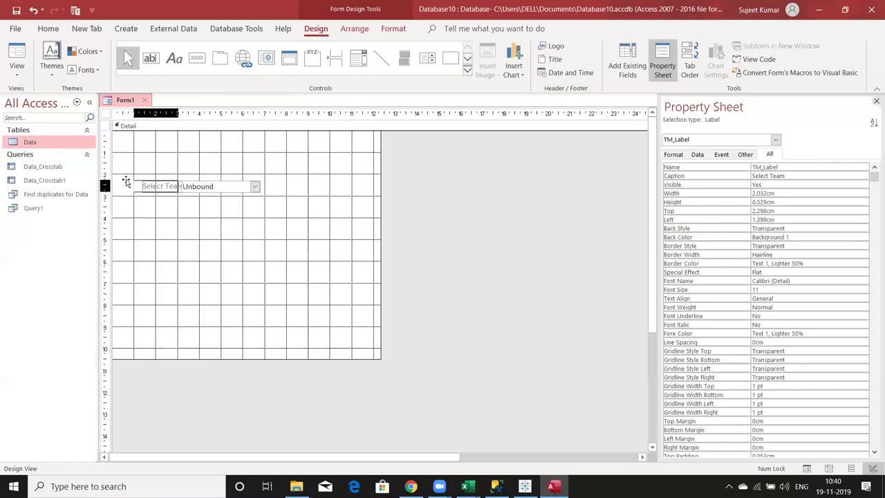
left_click_drag(126, 182, 127, 181)
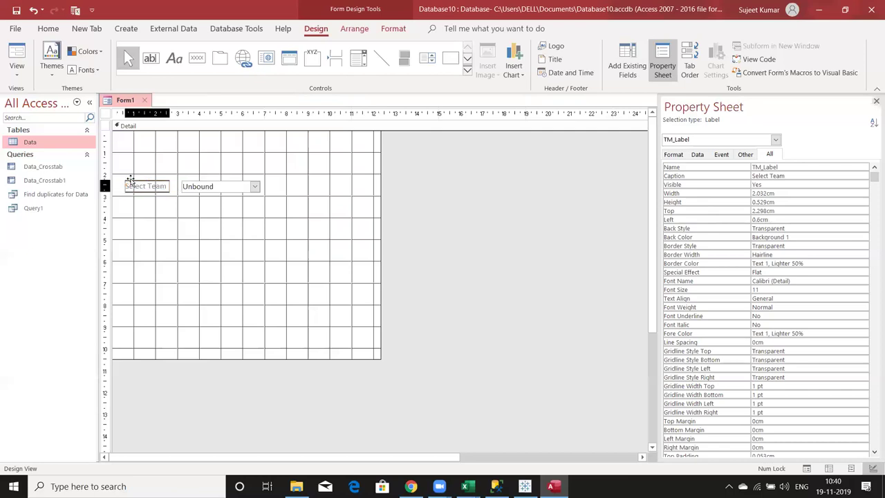
left_click(191, 206)
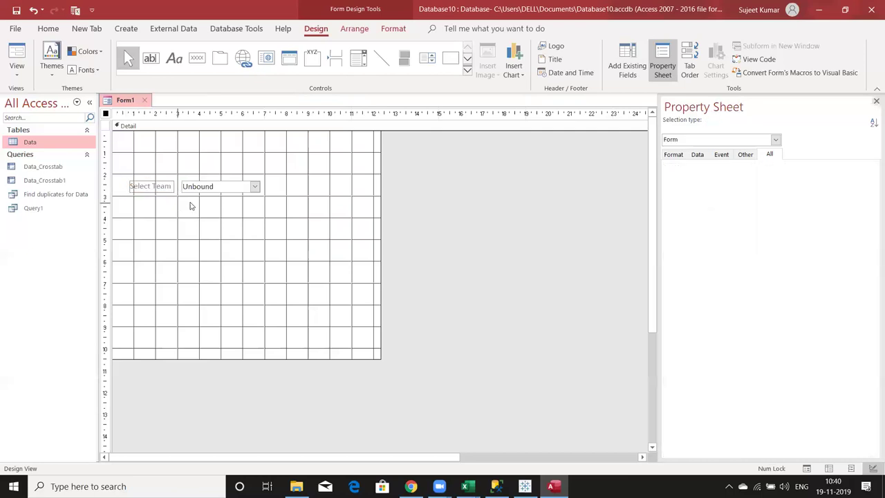
Set the combo box's Name property to TM in the Property Sheet
left_click(214, 188)
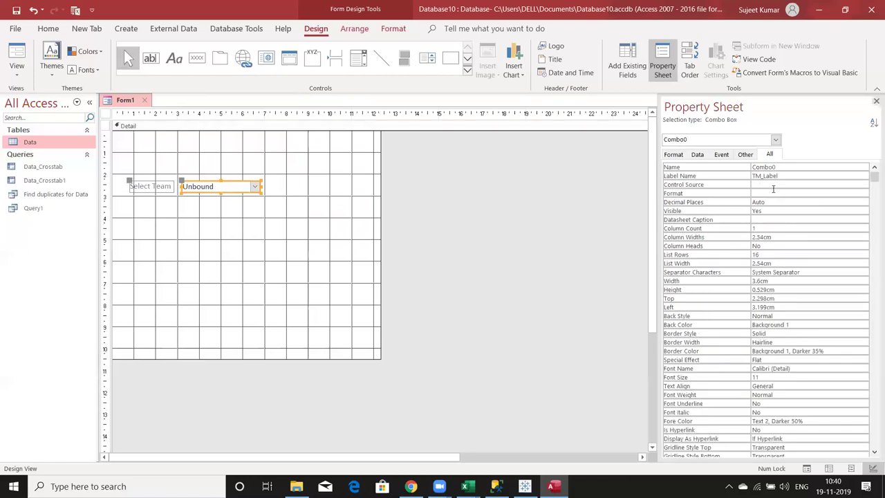
left_click(735, 166)
type("TM")
key("Return")
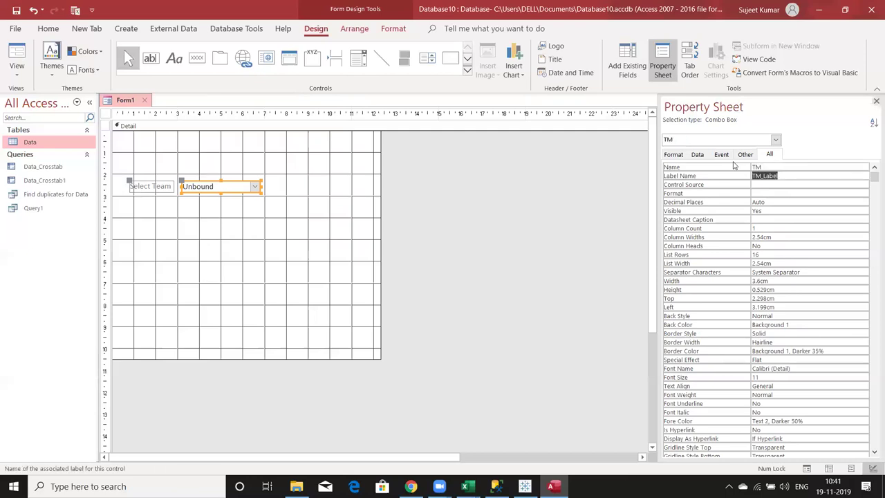
left_click(193, 221)
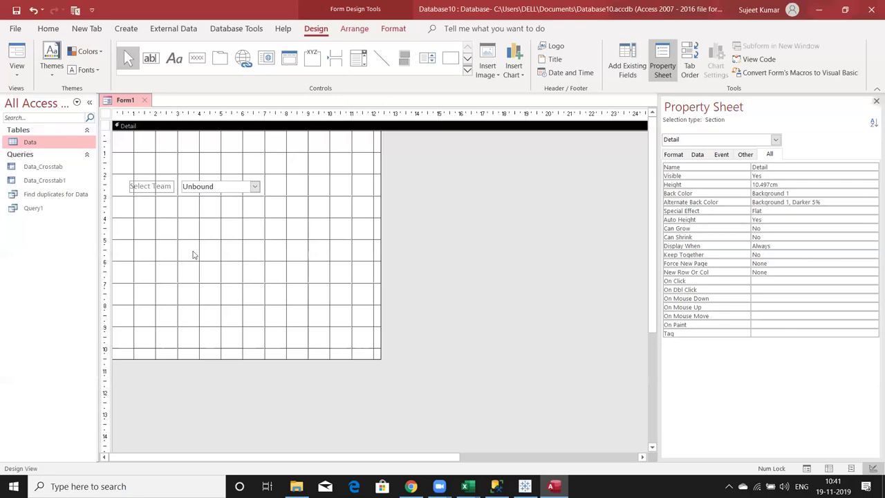
Draw a command button below the team box using the Miscellaneous > Run Query action
left_click(151, 63)
left_click(193, 63)
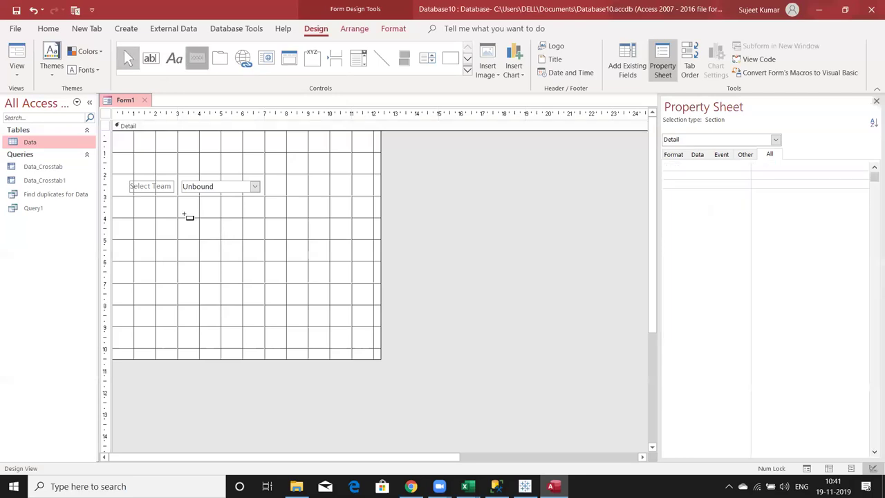
left_click_drag(184, 214, 245, 226)
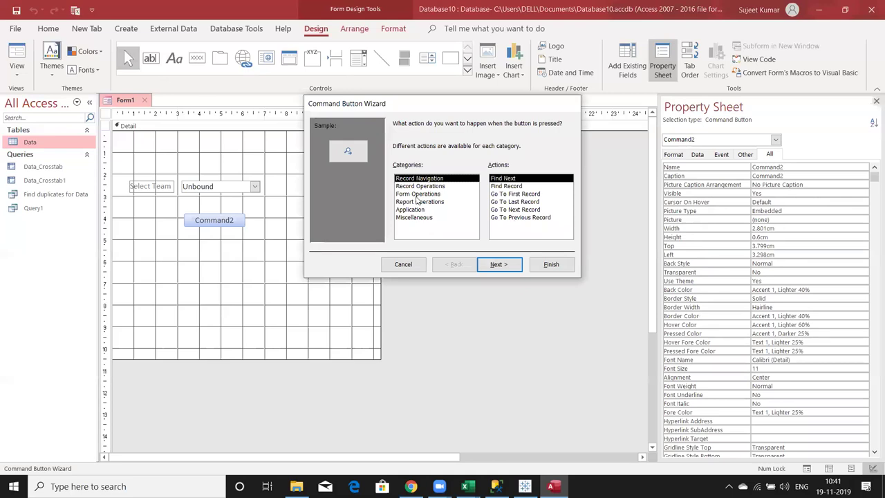
left_click(413, 210)
left_click(414, 218)
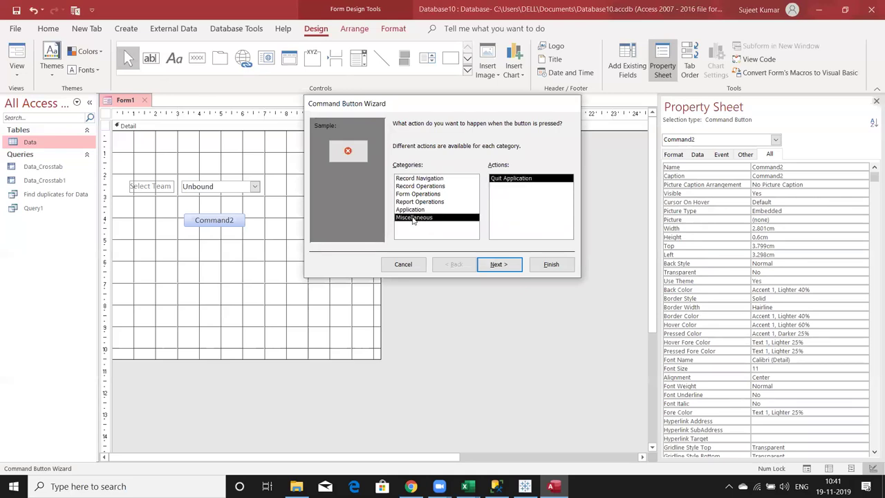
left_click(506, 202)
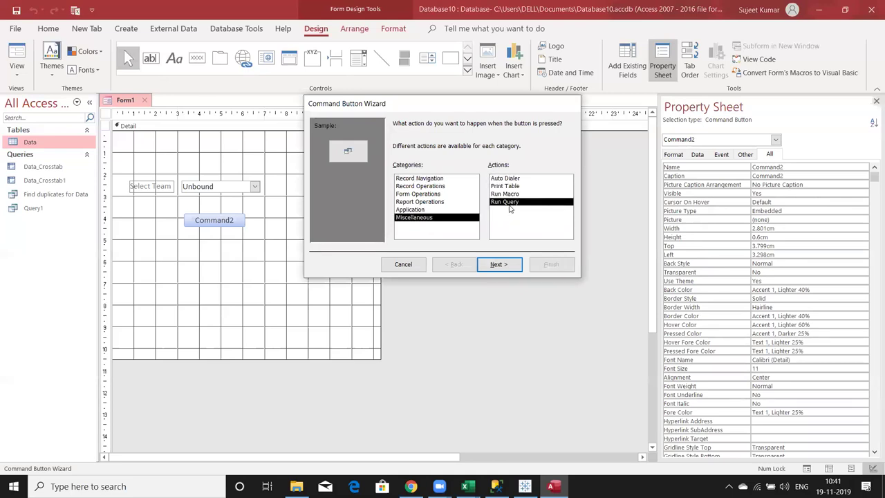
left_click(499, 265)
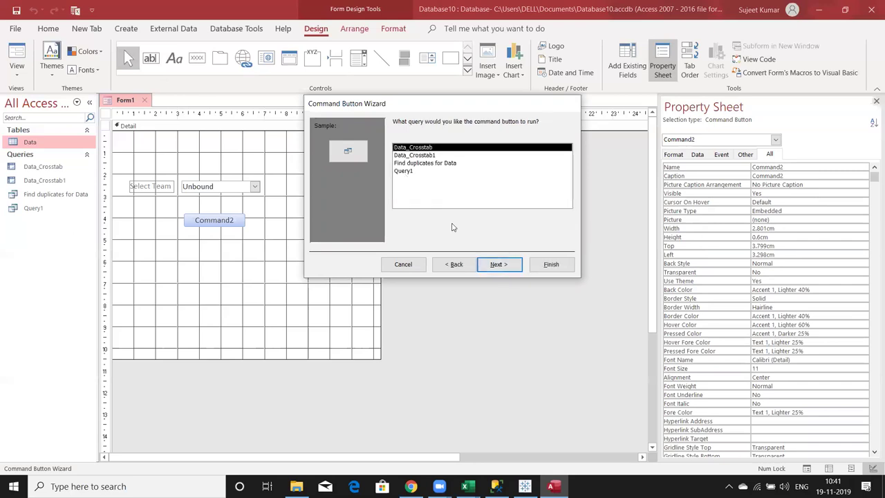
Make the button run Query1 with the text caption "Get Data"
left_click(442, 170)
left_click(499, 264)
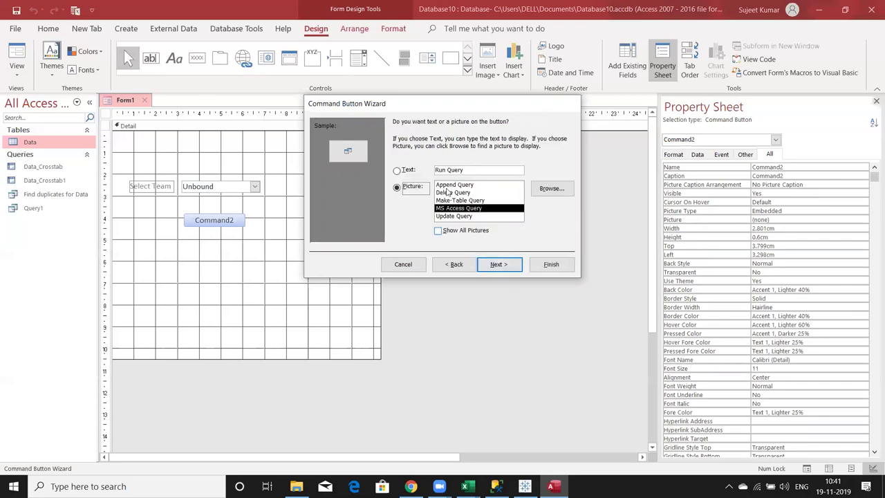
left_click(398, 171)
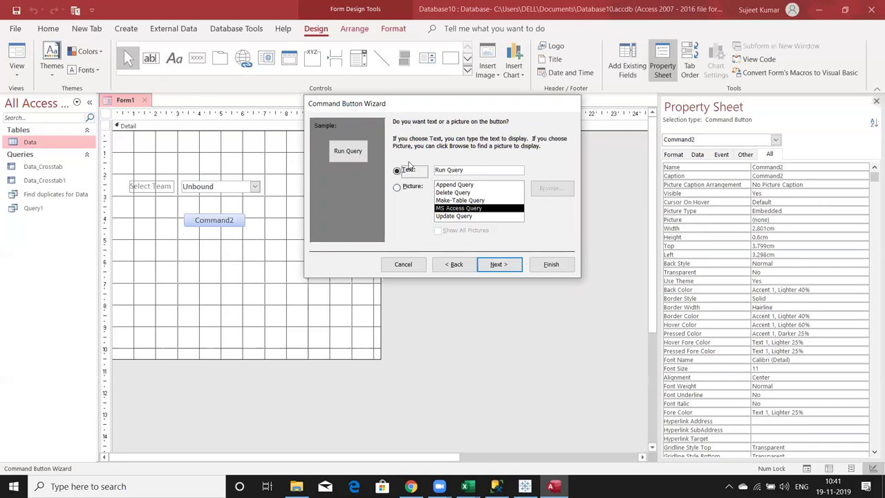
type("Get Data")
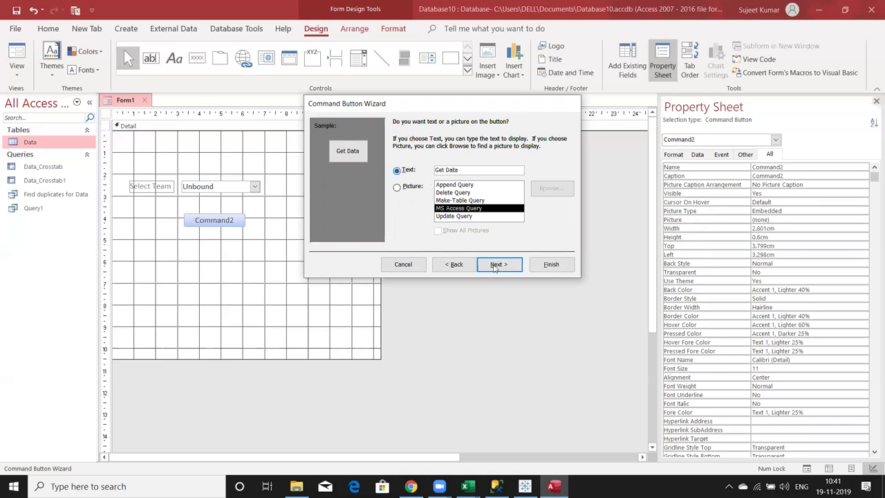
left_click(495, 266)
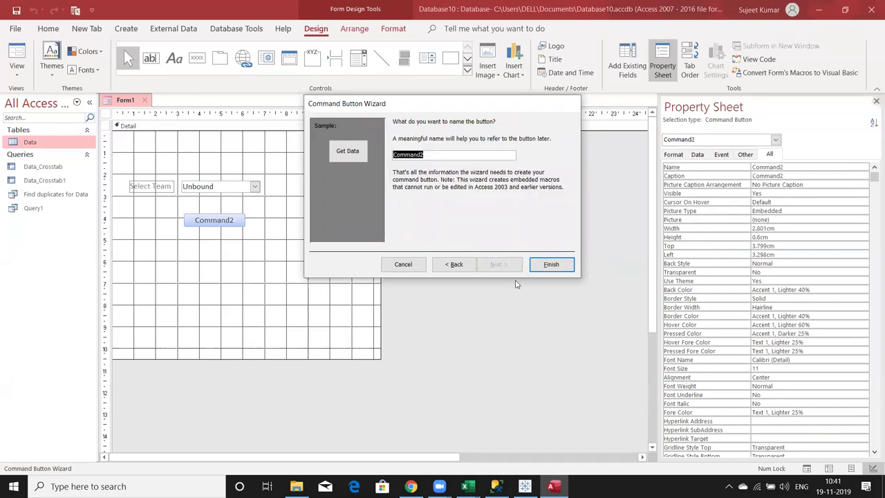
key("Return")
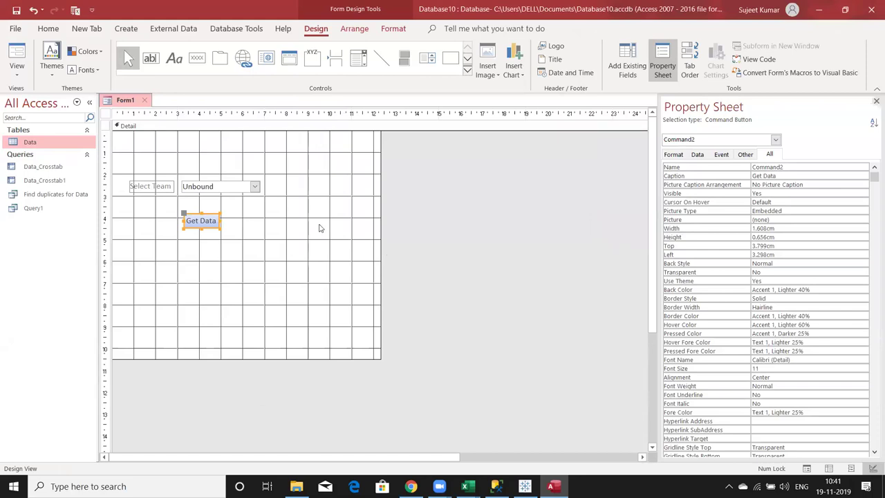
left_click(319, 228)
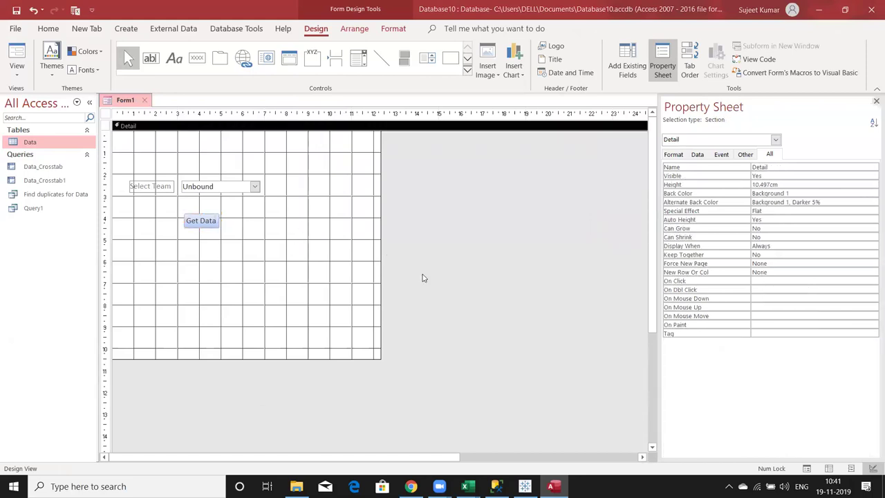
Close the form design and save it as the form TM
key("ctrl+w")
key("Return")
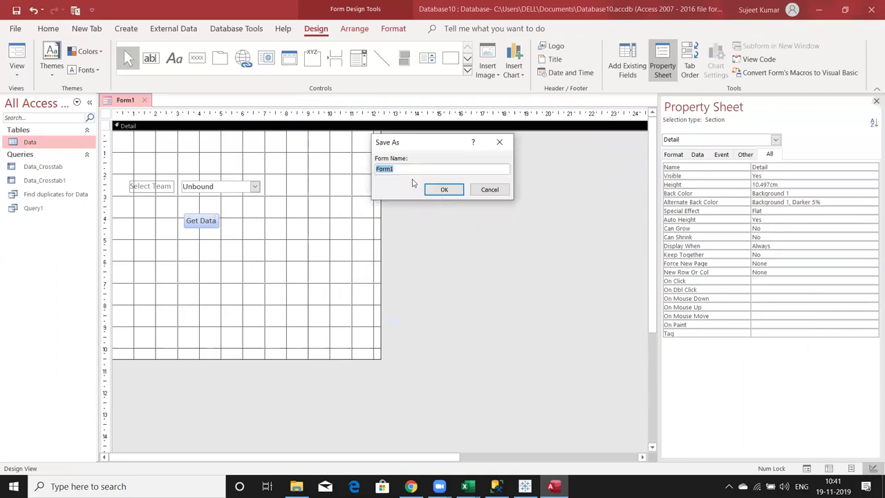
type("TM")
left_click(458, 193)
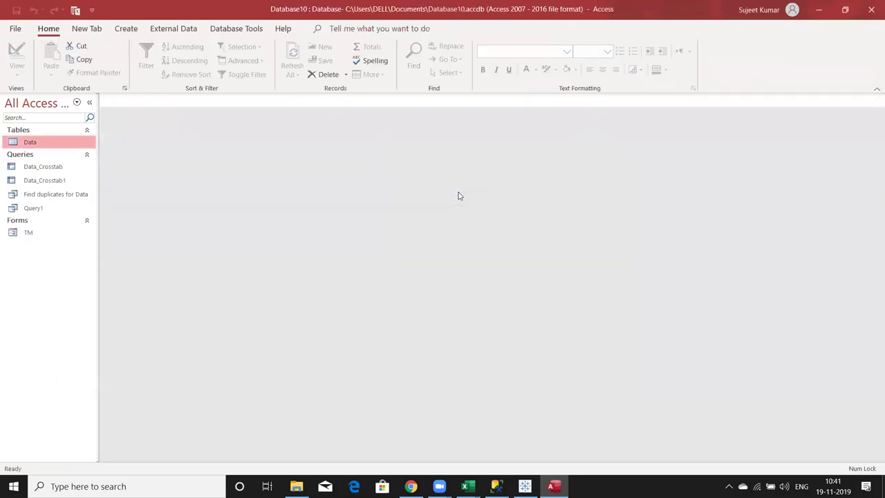
left_click(44, 213)
double_click(50, 234)
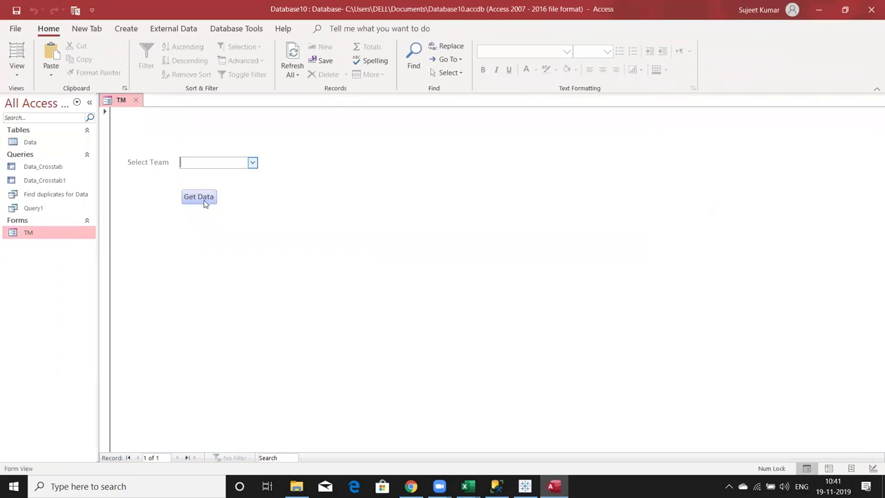
key("alt+Down")
key("Down")
key("Return")
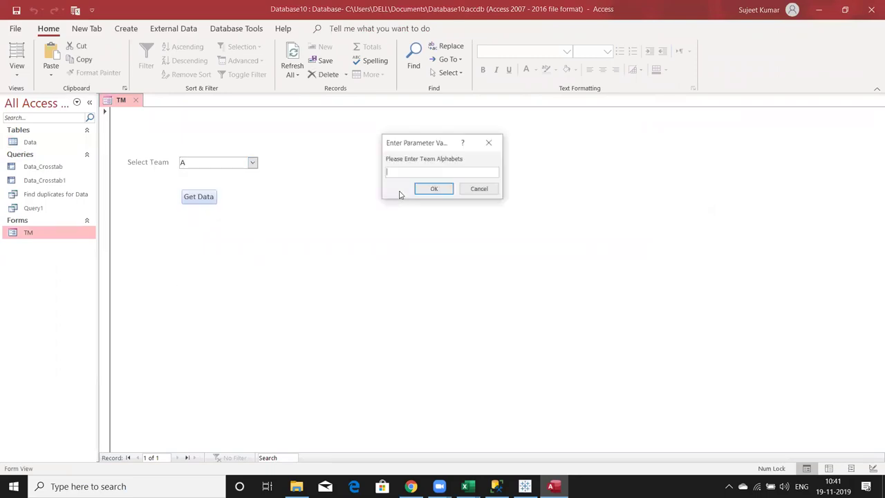
type("A")
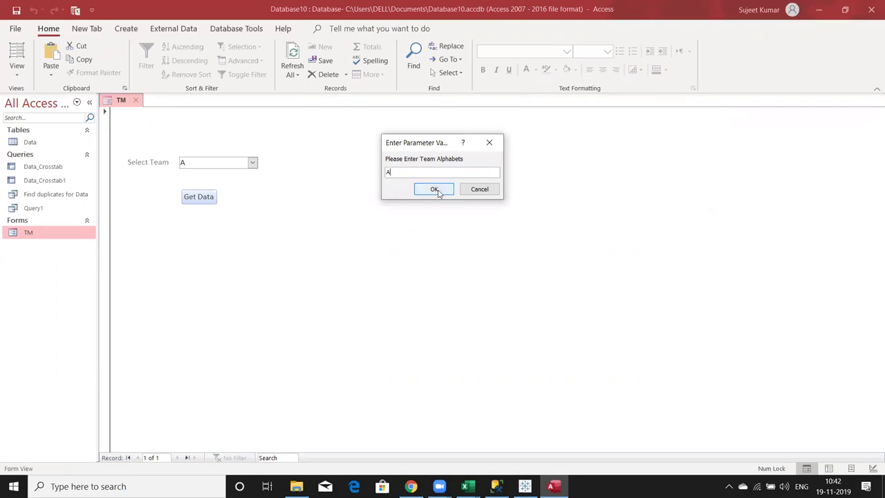
left_click(436, 190)
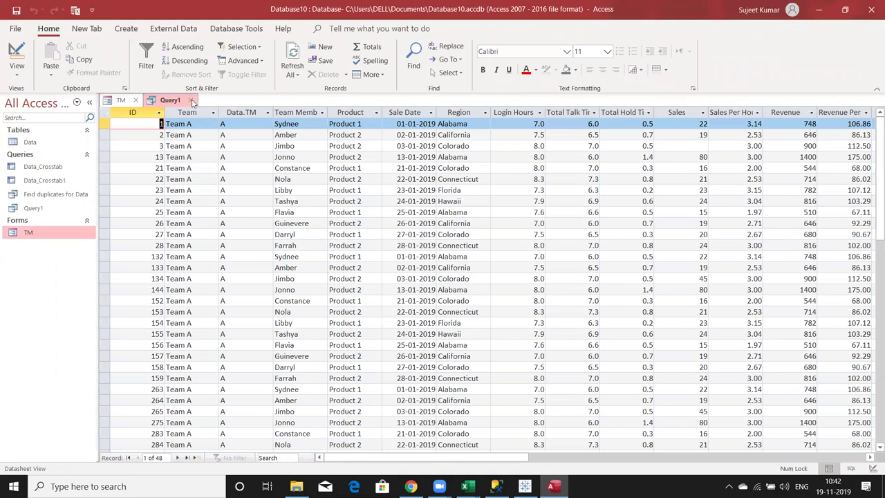
left_click(192, 101)
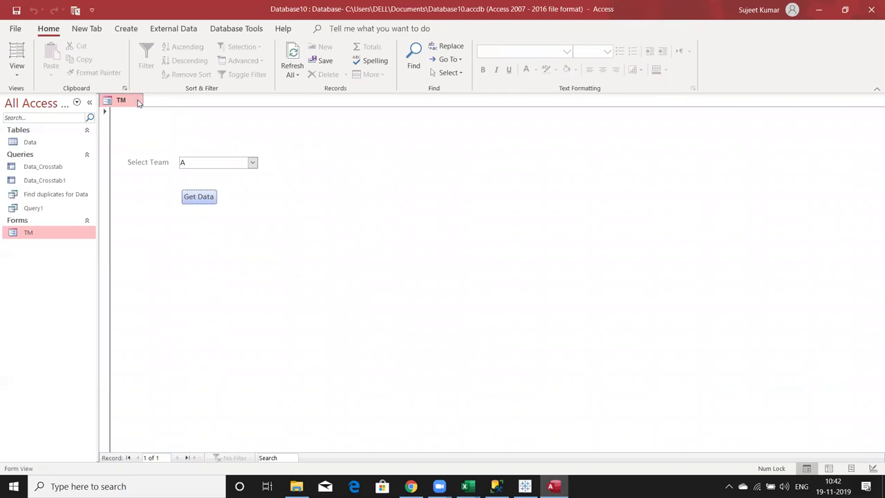
key("ctrl+w")
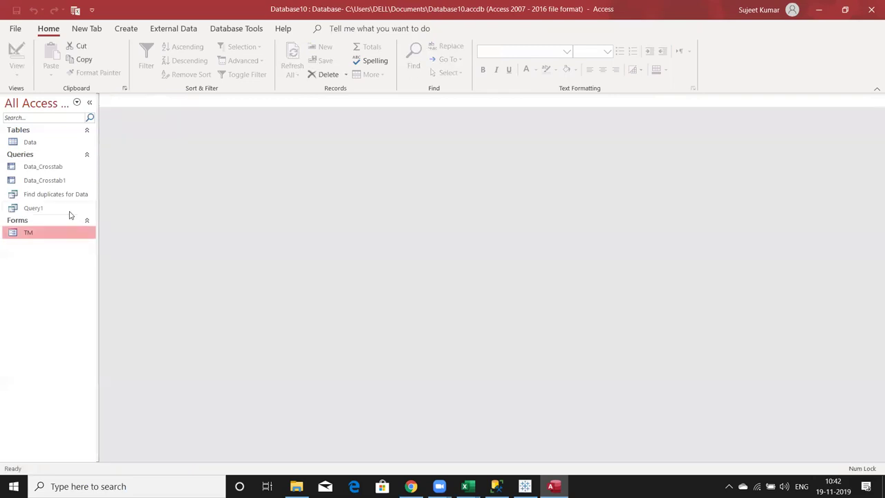
Open Query1 in Design view and delete the old team prompt from the TM criteria
left_click(70, 211)
right_click(70, 211)
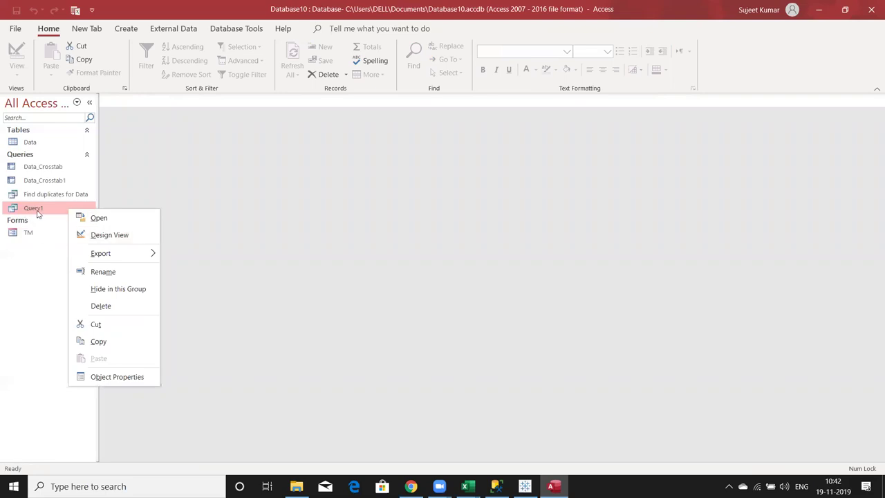
left_click(96, 237)
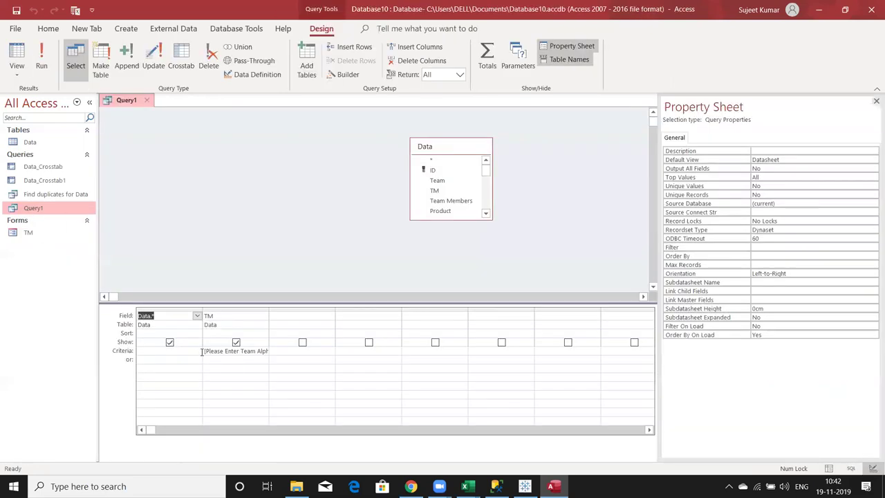
left_click(204, 351)
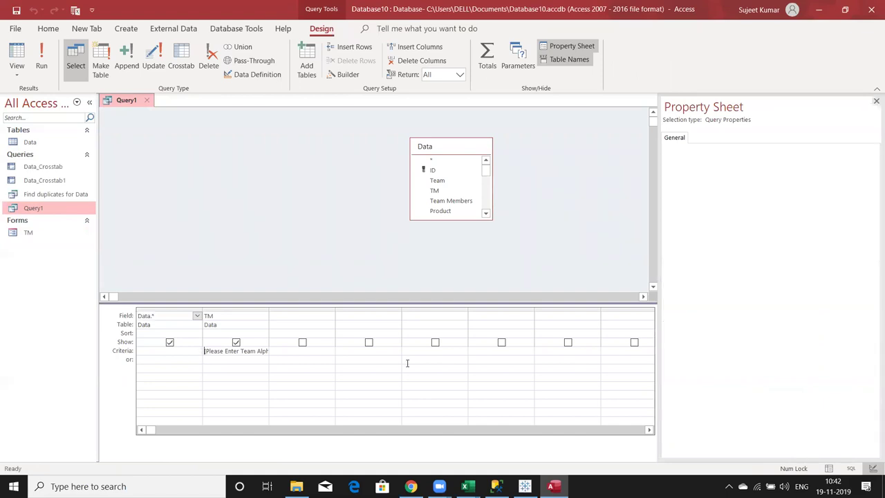
key("F2")
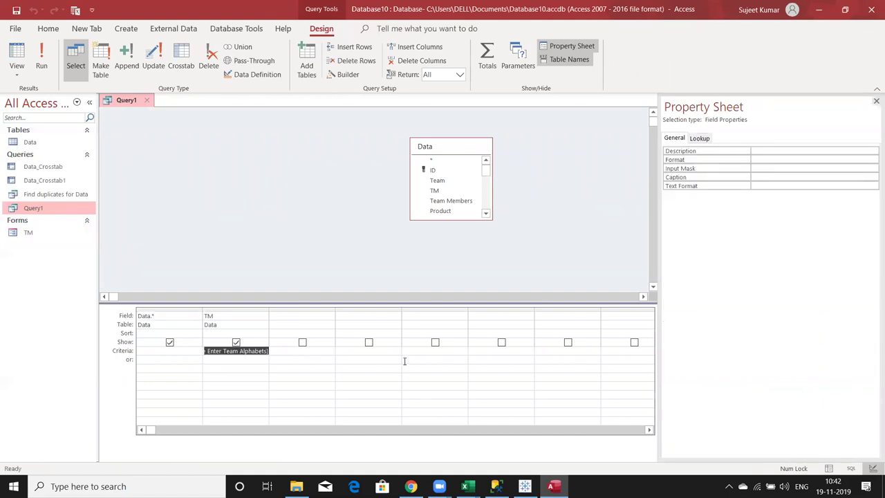
key("Delete")
Enter [Forms]![TM]![TM] as the TM criteria, then save and close Query1
type("[forms]!")
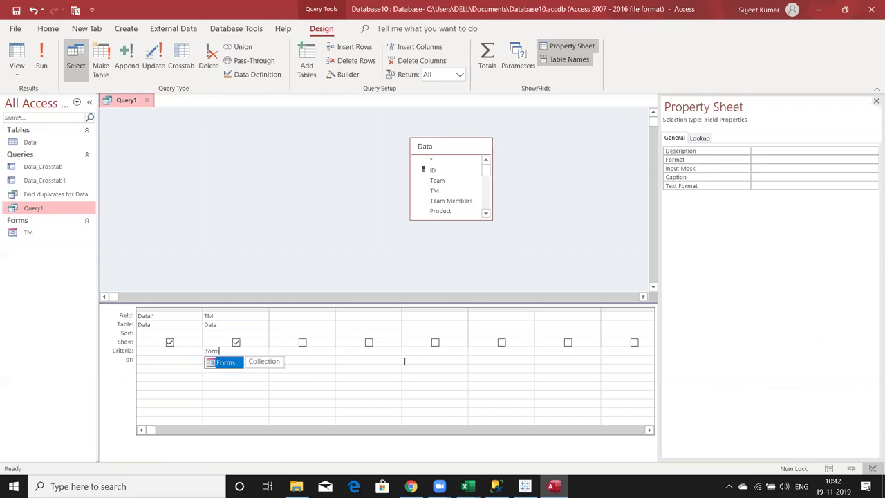
key("Tab")
type("!")
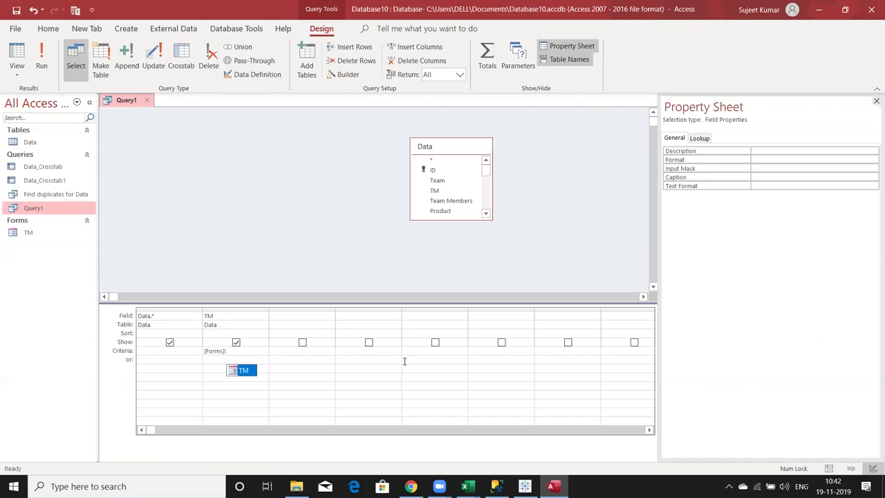
key("Tab")
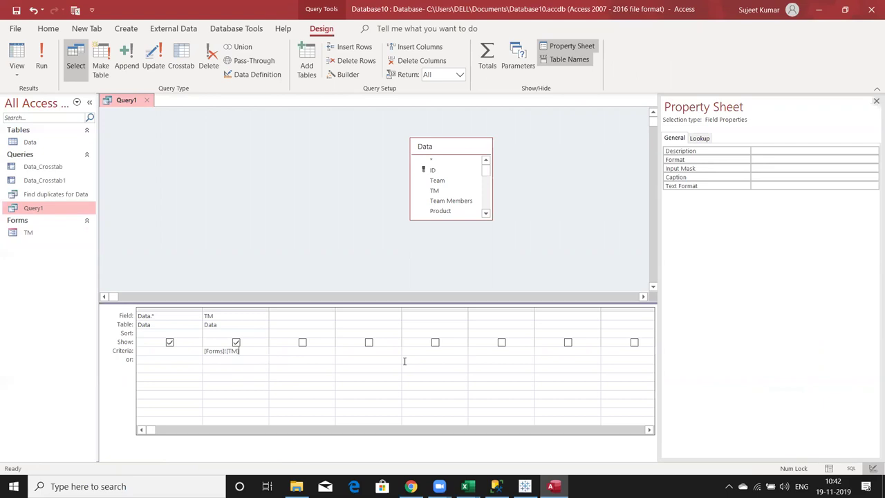
type("!")
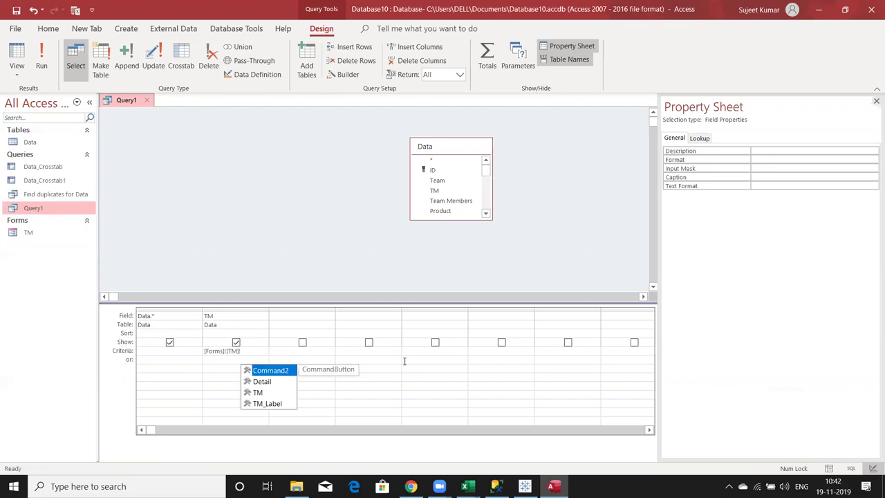
key("Down")
key("Down")
key("Down")
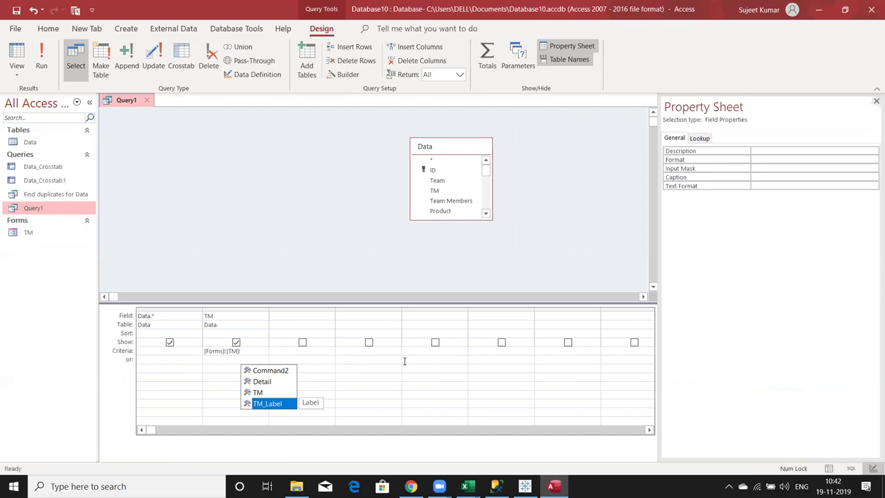
key("Up")
key("Tab")
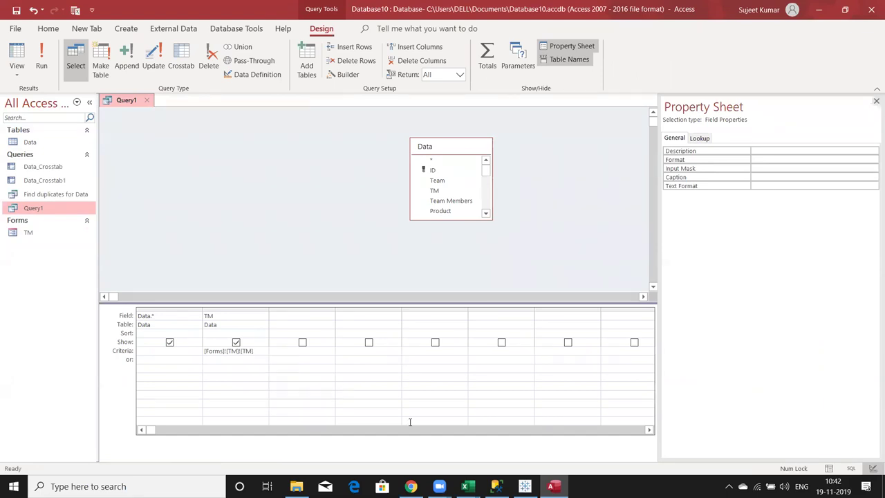
left_click(146, 101)
left_click(405, 277)
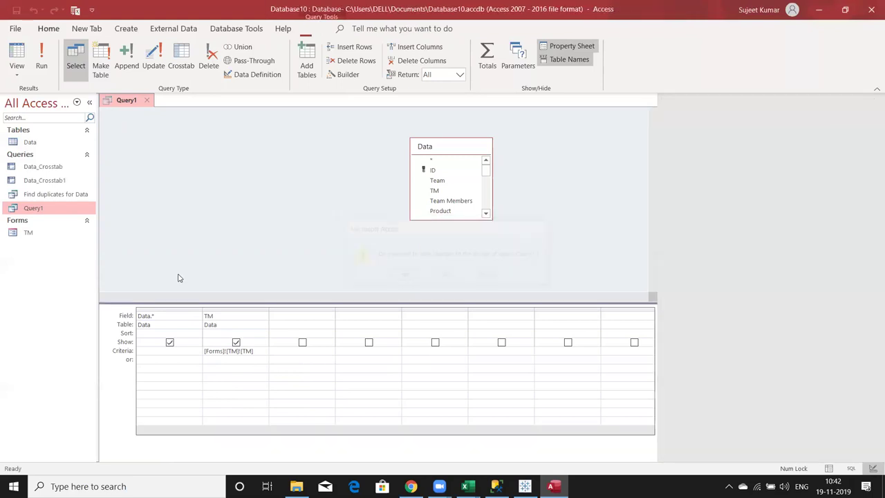
Run Query1 with the prompt cancelled, then pull team C's records via the TM form
double_click(60, 210)
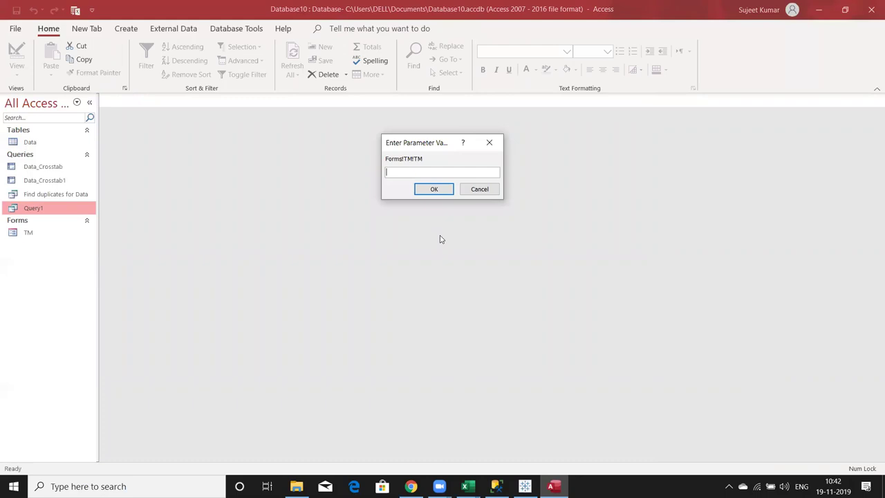
left_click(479, 189)
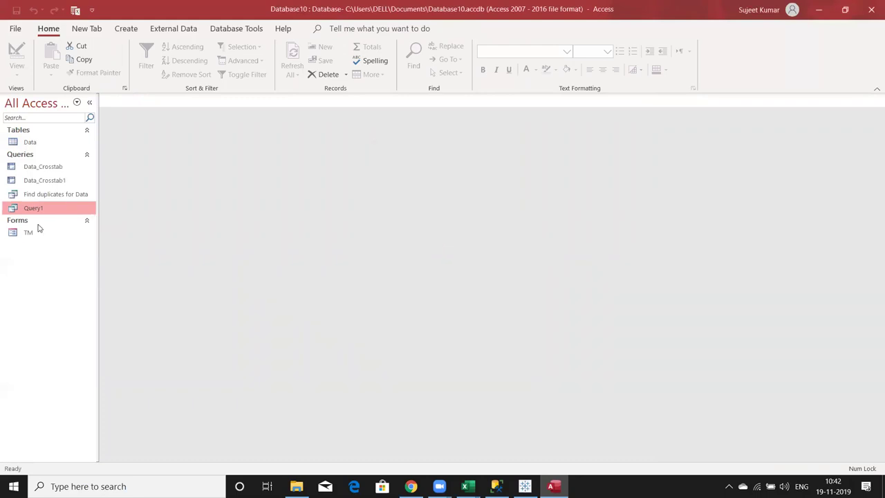
double_click(64, 233)
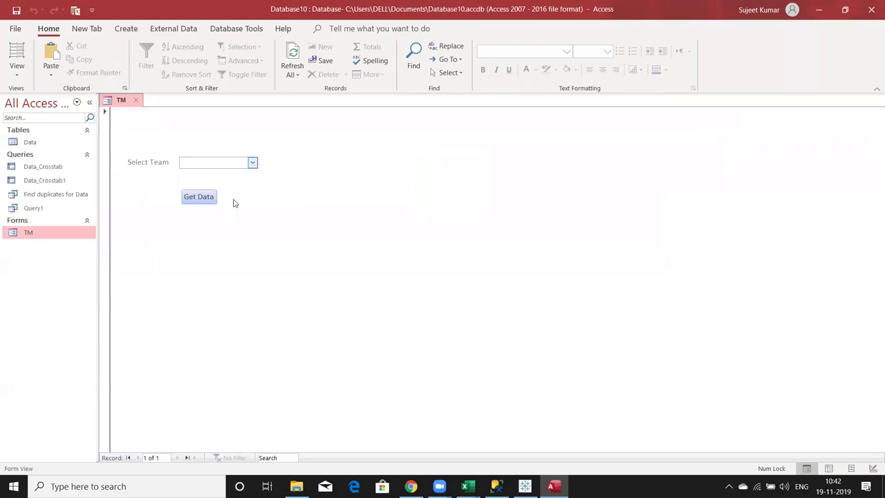
key("F4")
left_click(187, 196)
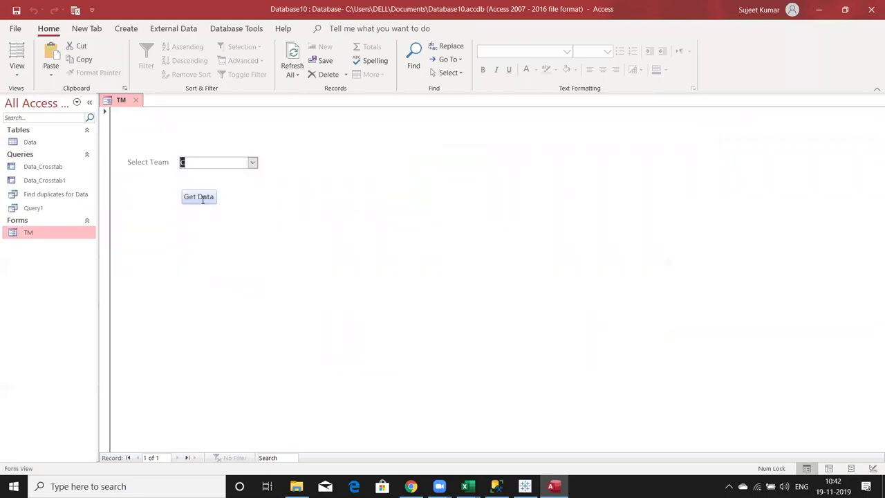
left_click(201, 196)
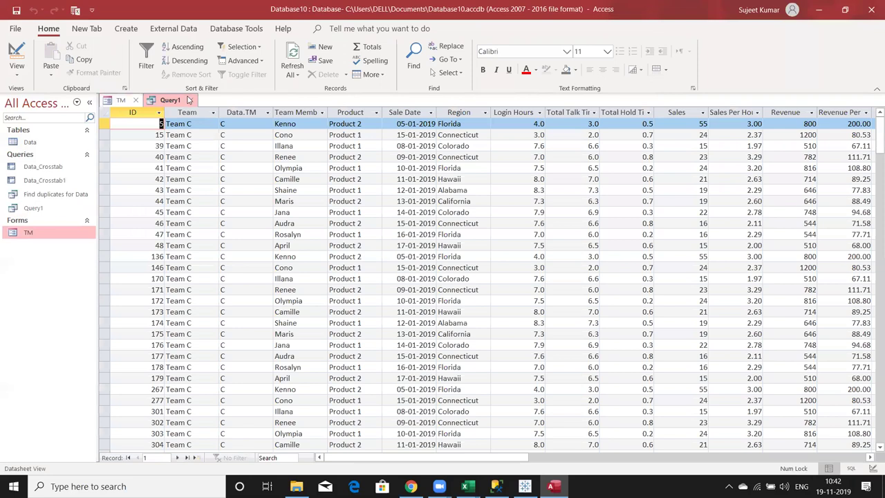
key("ctrl+w")
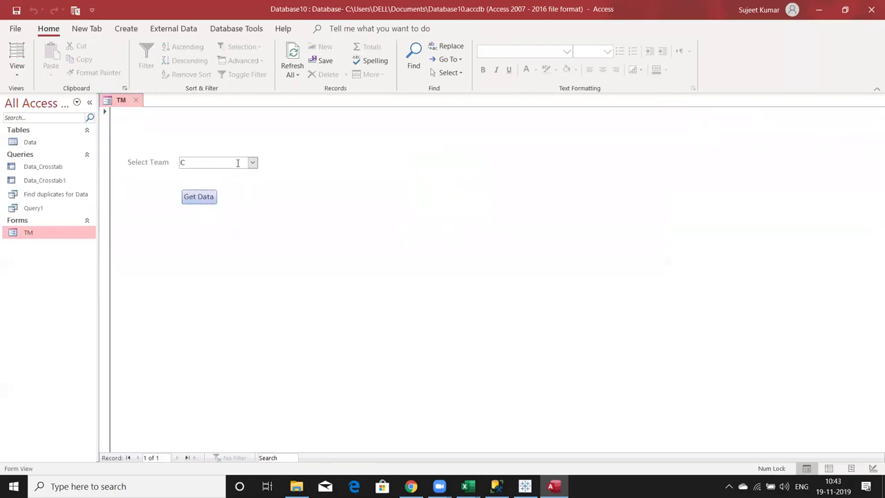
Choose team D on the TM form, get its records, and close the results
key("alt+Down")
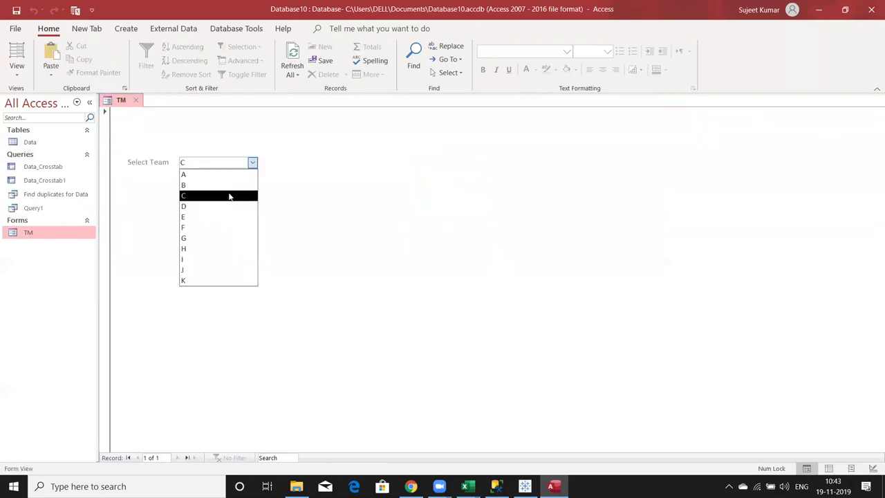
key("Return")
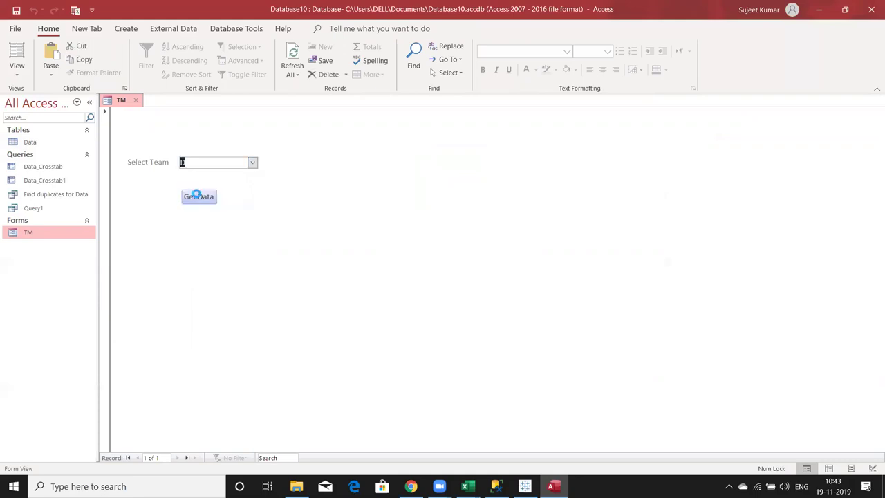
key("Return")
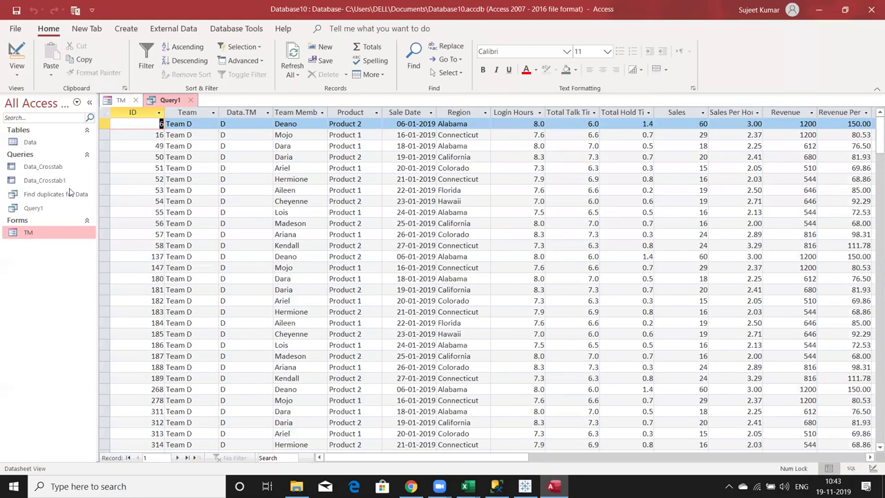
key("ctrl+w")
right_click(54, 237)
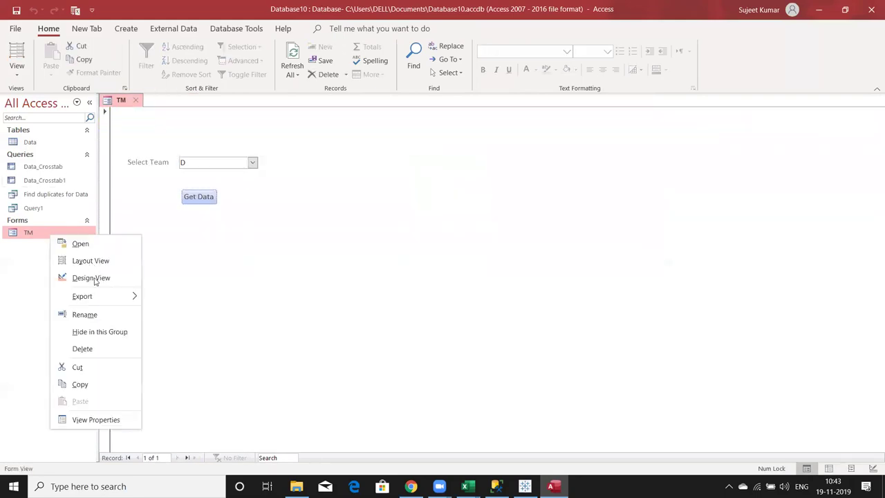
Open the TM form in Design view and drag its Detail section taller, to about 13.198 cm
key("Return")
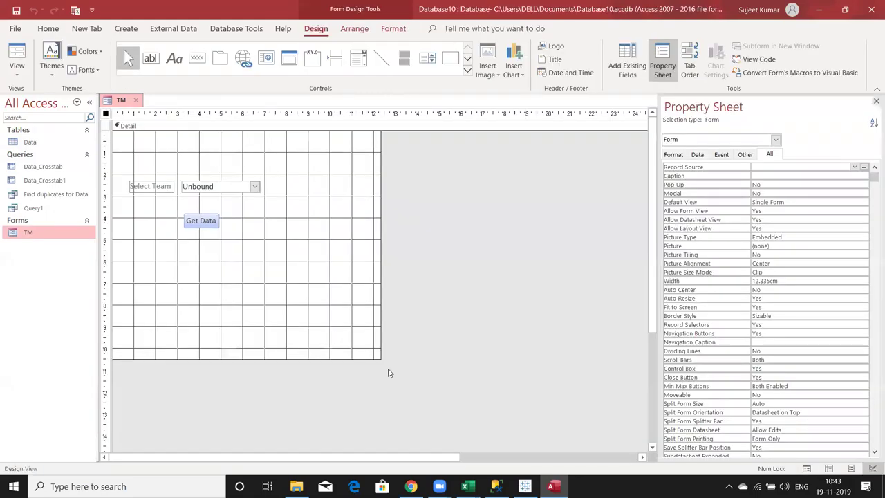
left_click(380, 358)
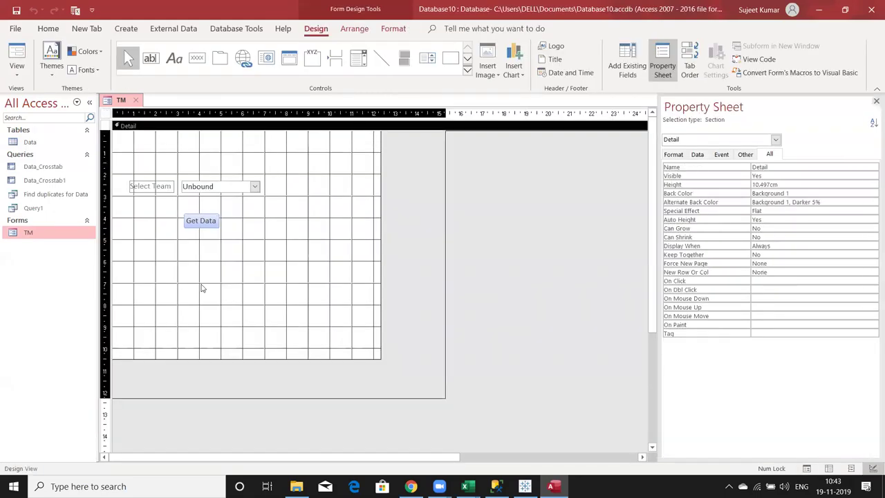
left_click_drag(449, 398, 484, 399)
mouse_move(542, 418)
left_mouse_down()
mouse_move(190, 247)
mouse_move(570, 417)
left_mouse_up()
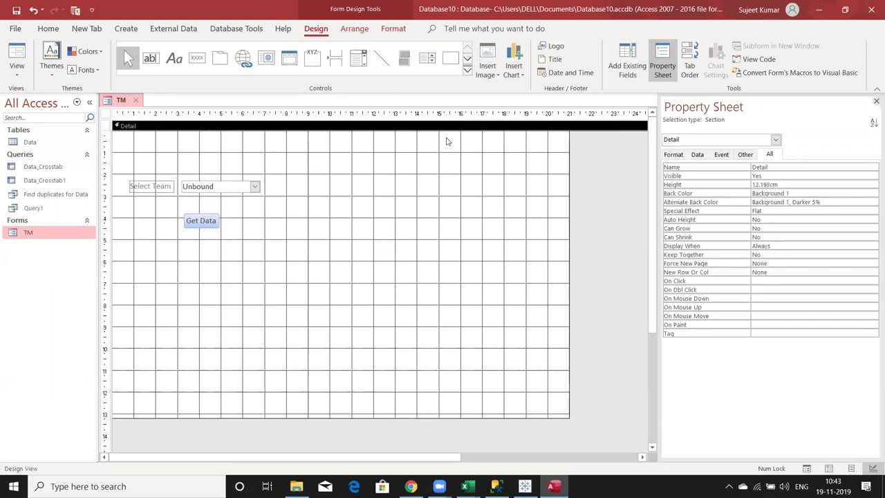
left_click(467, 70)
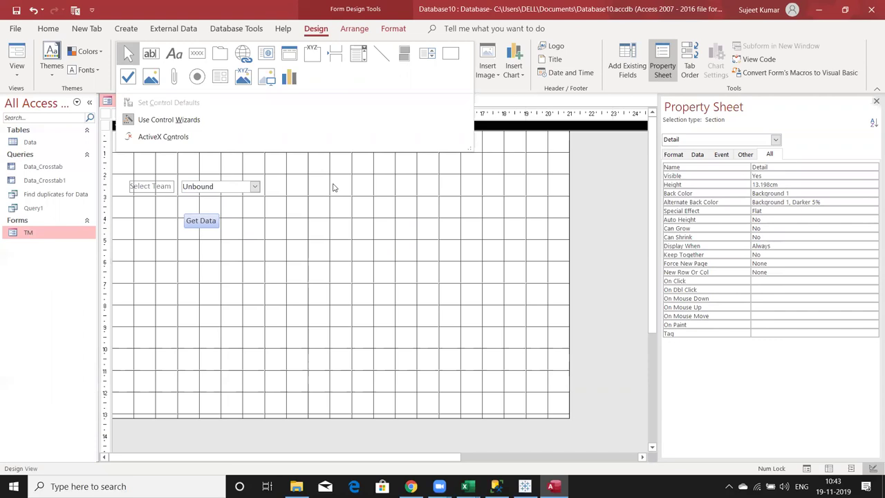
View Query1's object properties, then close them
left_click(35, 228)
right_click(31, 209)
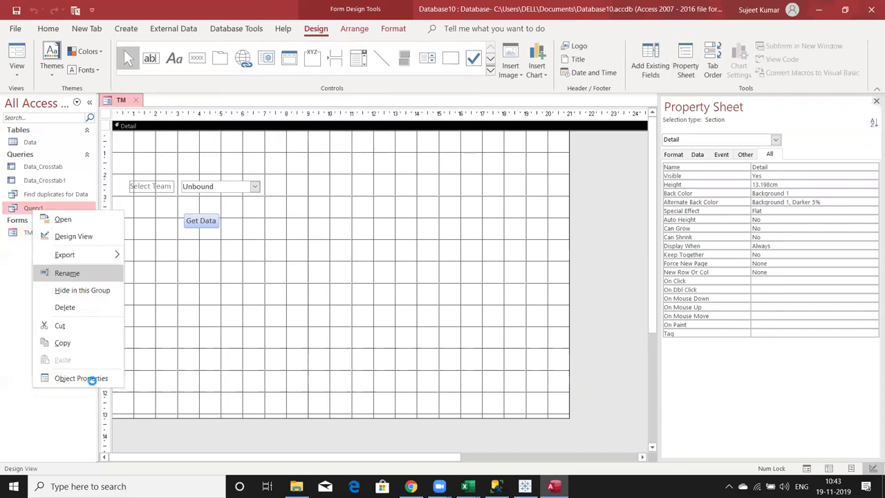
left_click(82, 378)
left_click(68, 216)
left_click(69, 214)
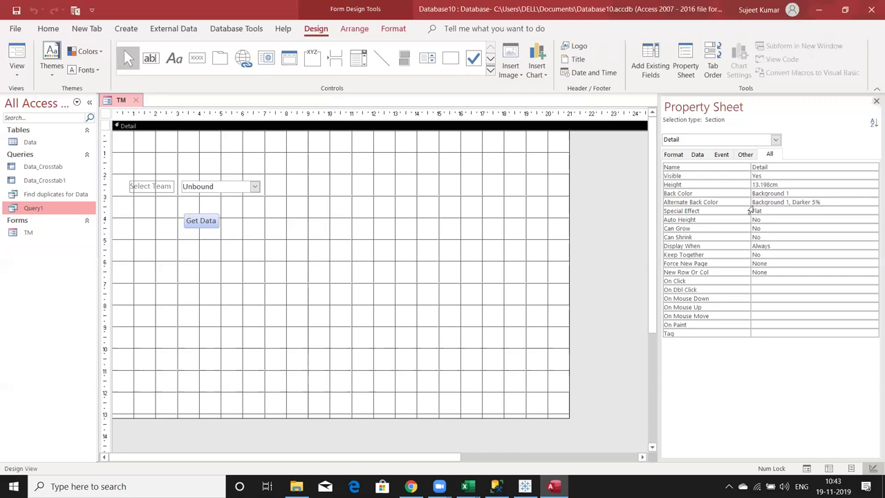
Review the Detail section's Display When choices and its Format, Data, Event and Other properties
left_click(708, 247)
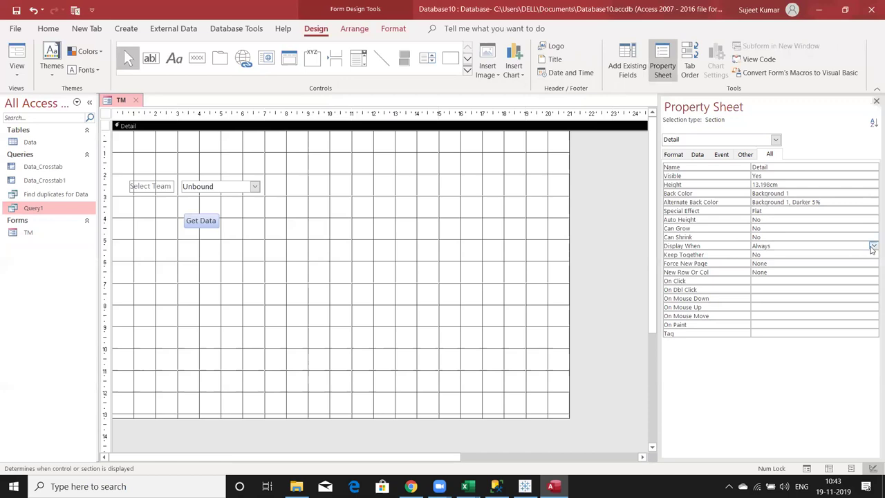
left_click(872, 246)
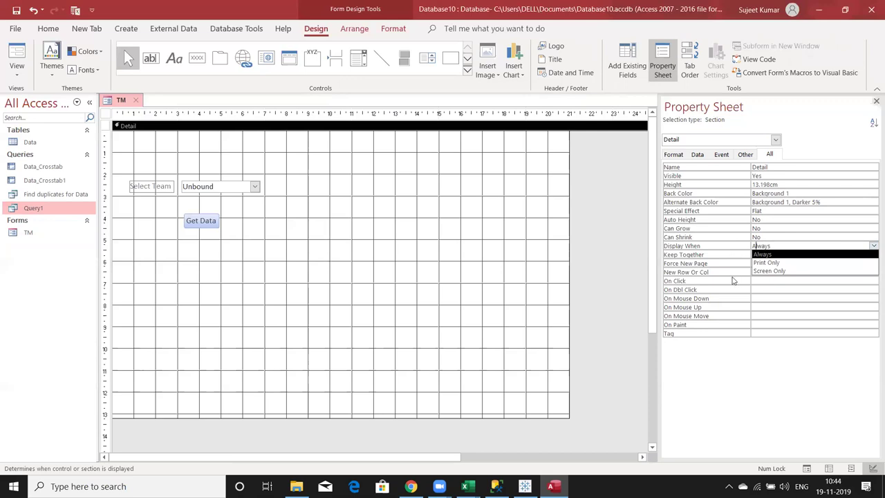
left_click(744, 154)
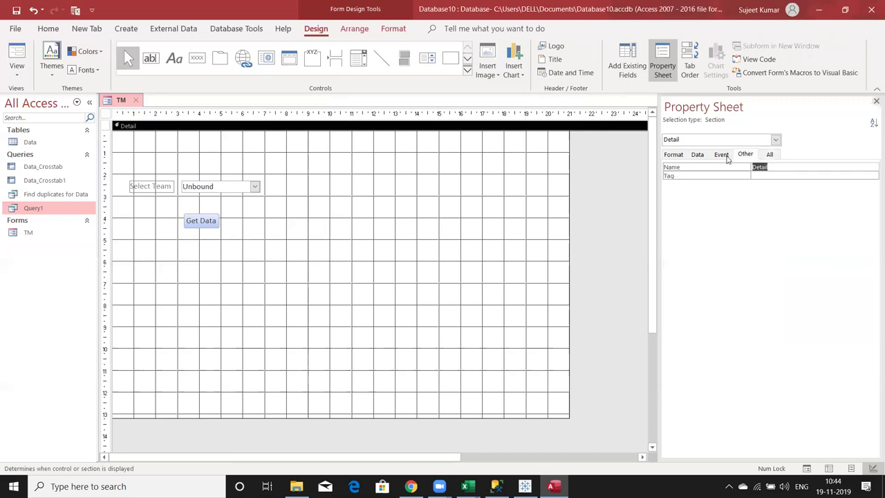
left_click(723, 156)
left_click(700, 156)
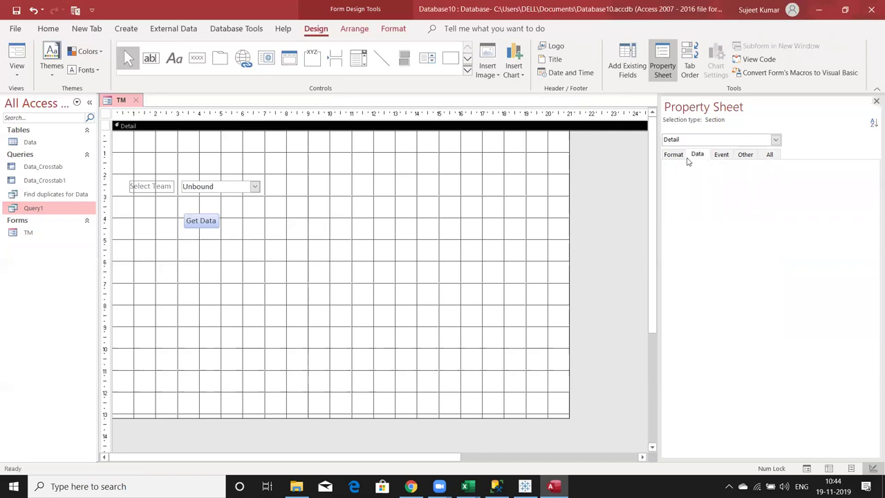
left_click(680, 156)
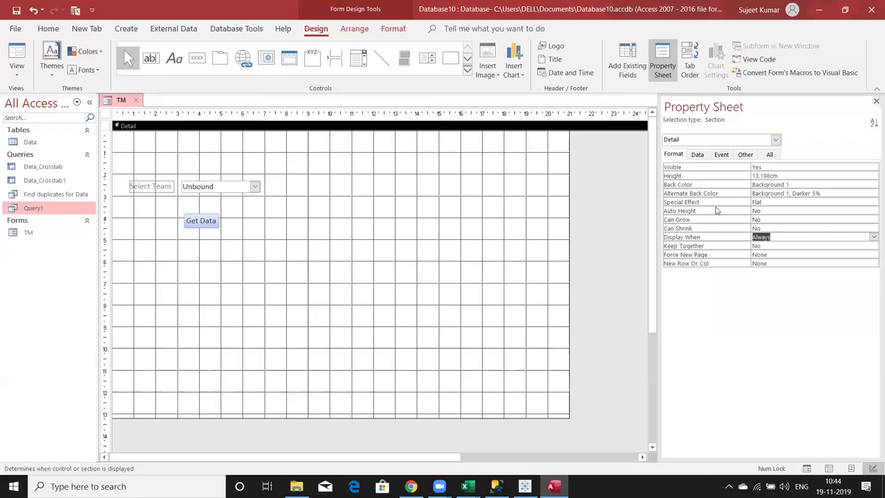
left_click(769, 155)
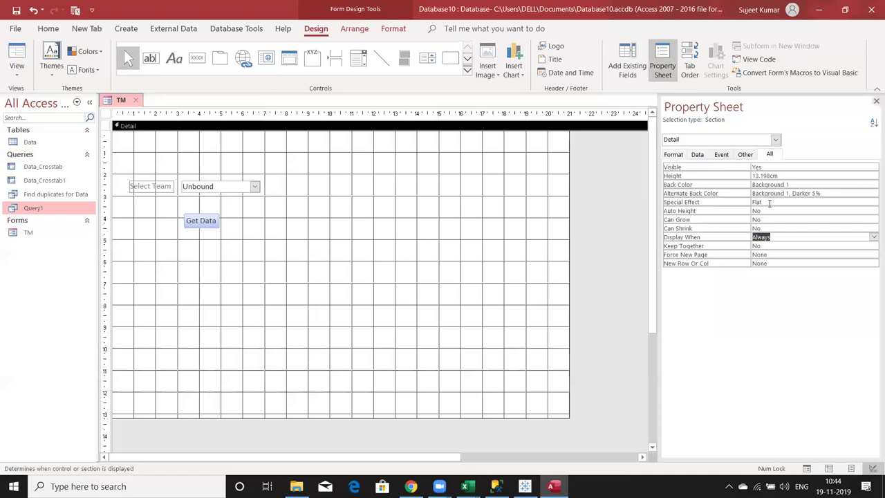
left_click(622, 254)
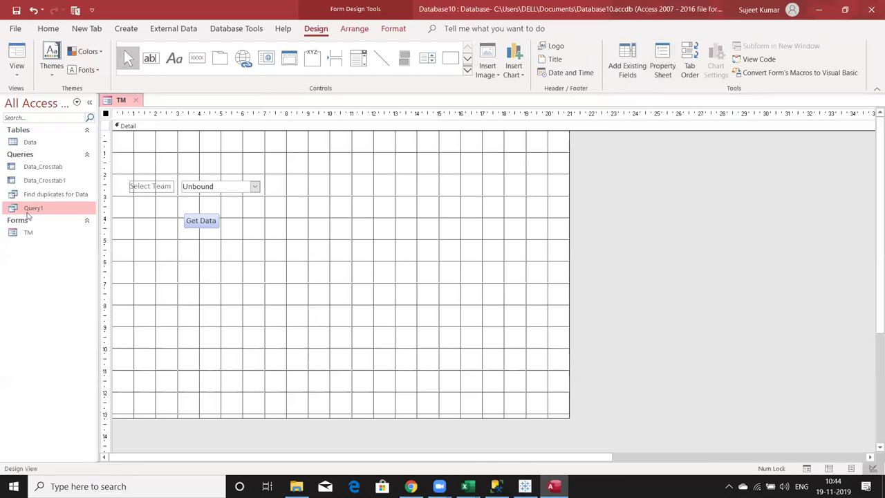
key("shift+F10")
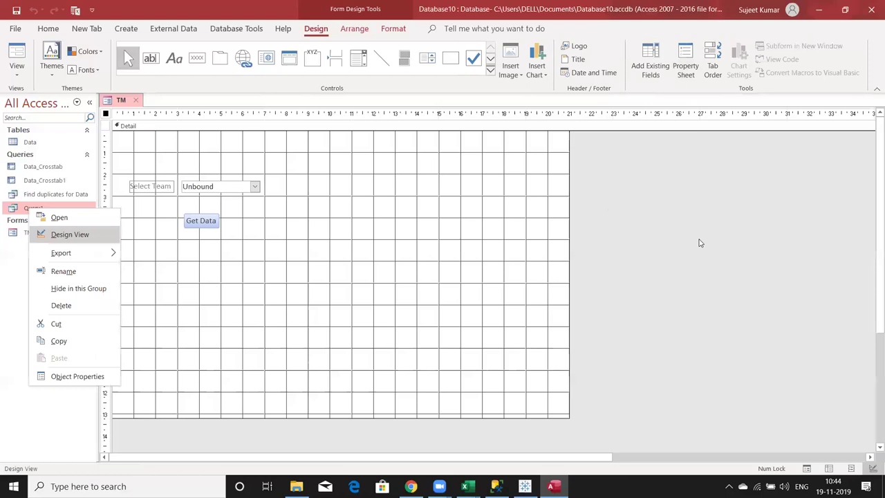
Close Query1 and the TM form, saving the TM form's design changes
key("Return")
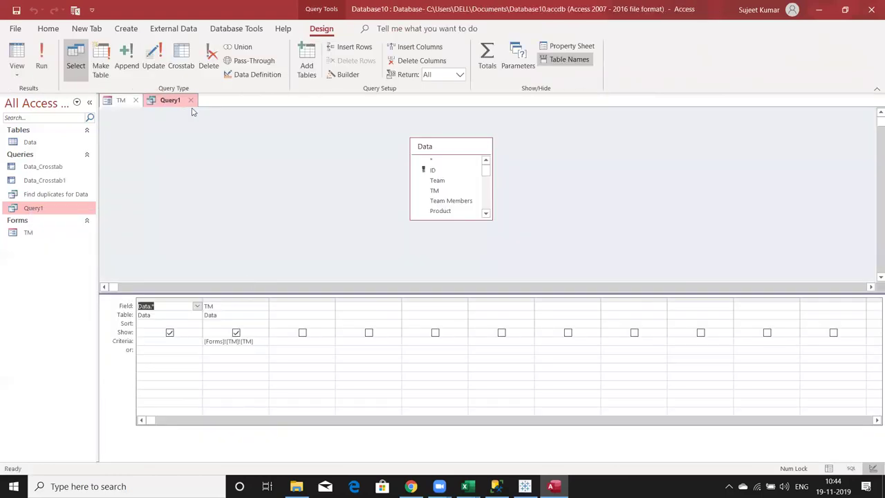
left_click(192, 101)
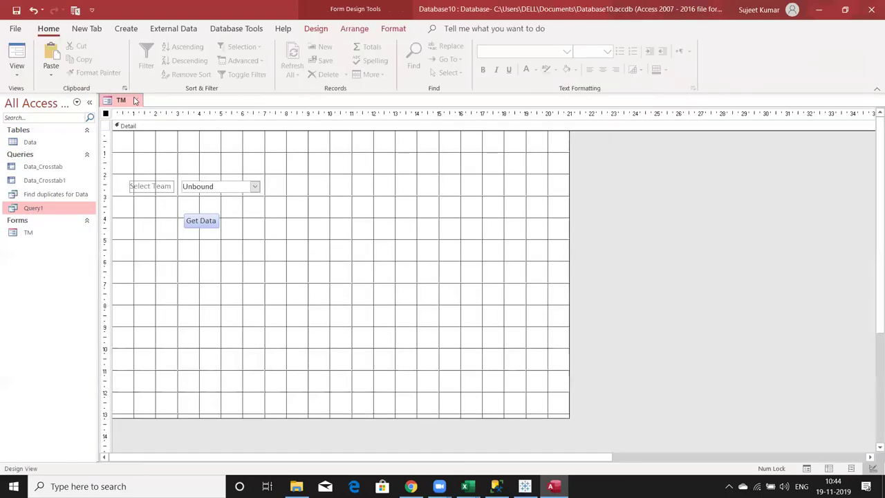
left_click(135, 101)
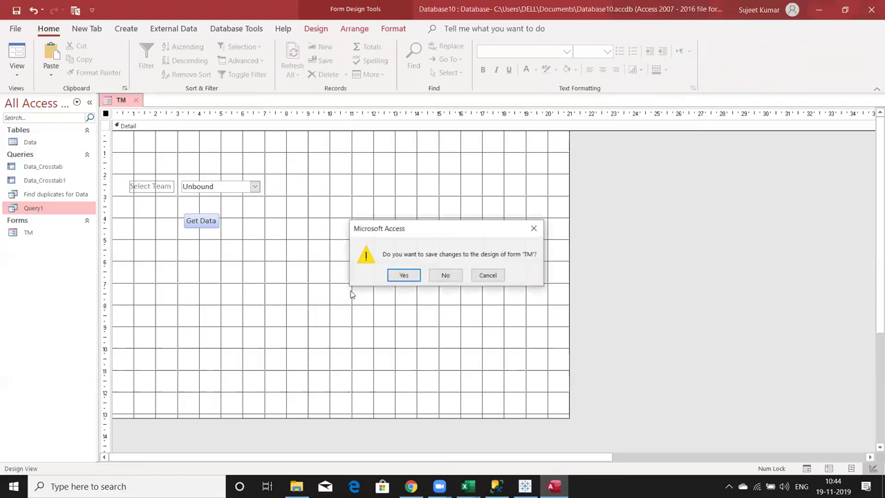
left_click(403, 276)
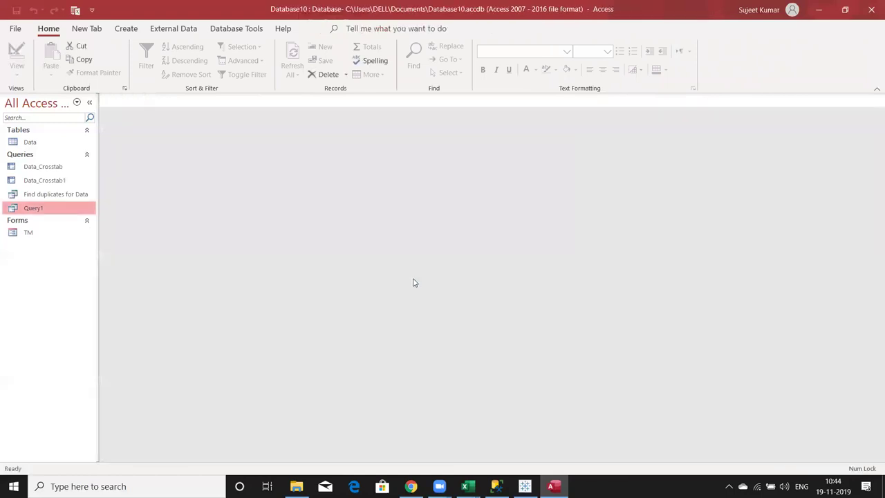
Reopen the TM form in Design view and select the empty area below Get Data
right_click(52, 234)
left_click(69, 274)
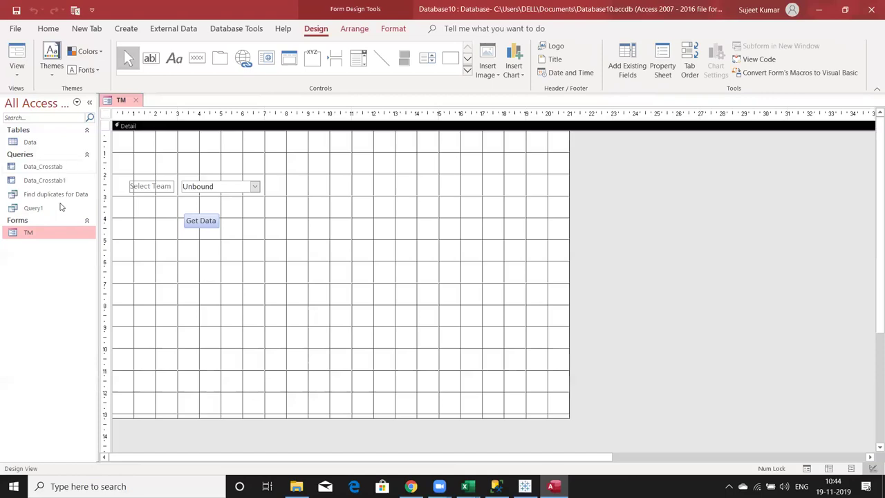
left_click(60, 206)
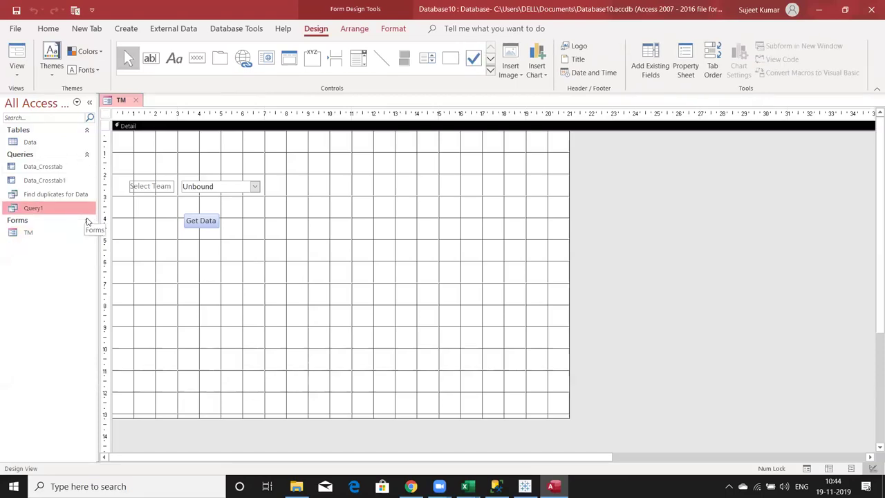
left_click_drag(116, 250, 542, 400)
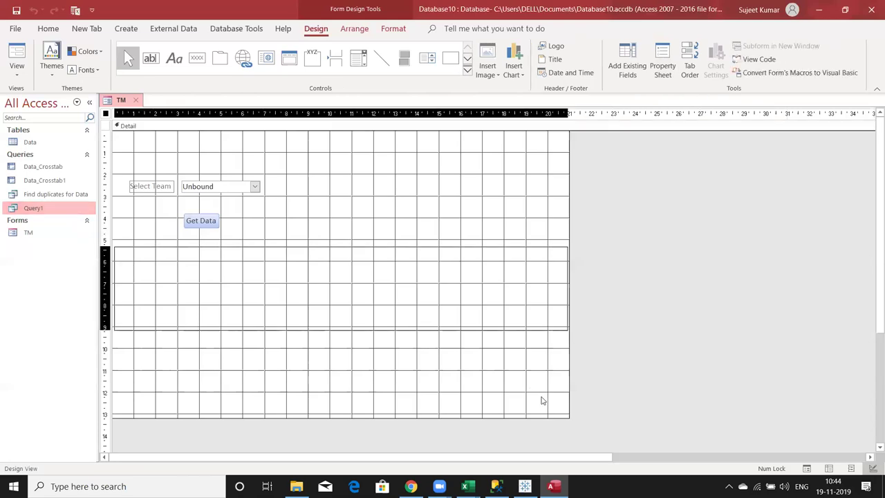
left_click(468, 125)
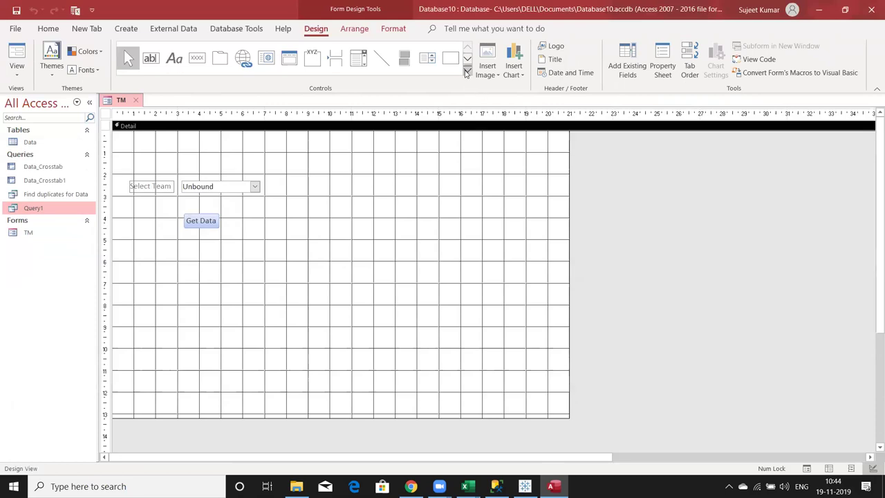
left_click(467, 72)
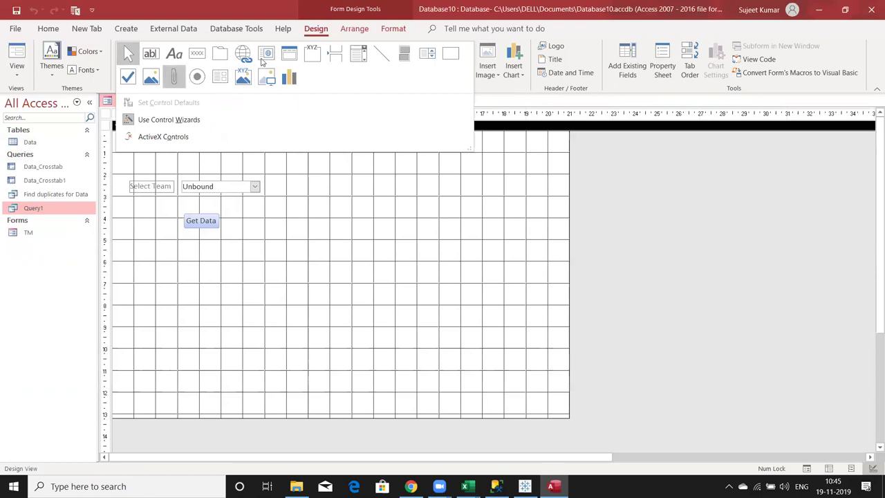
left_click(266, 56)
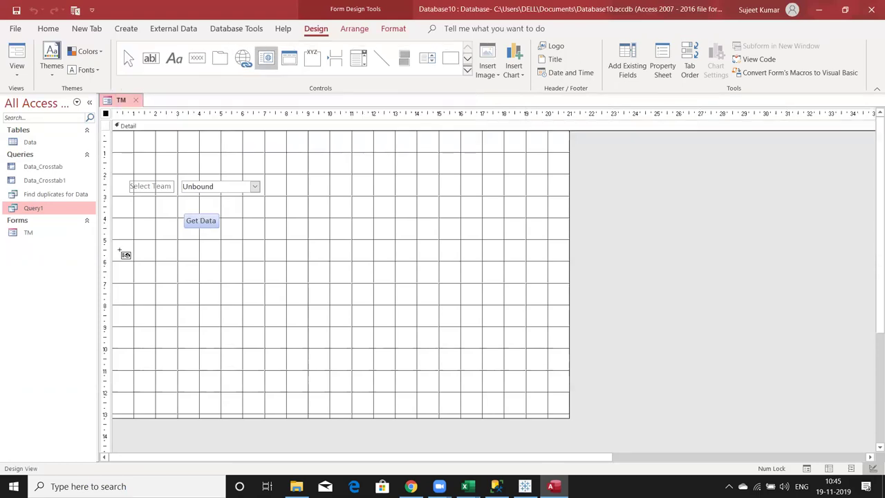
left_click_drag(121, 251, 484, 385)
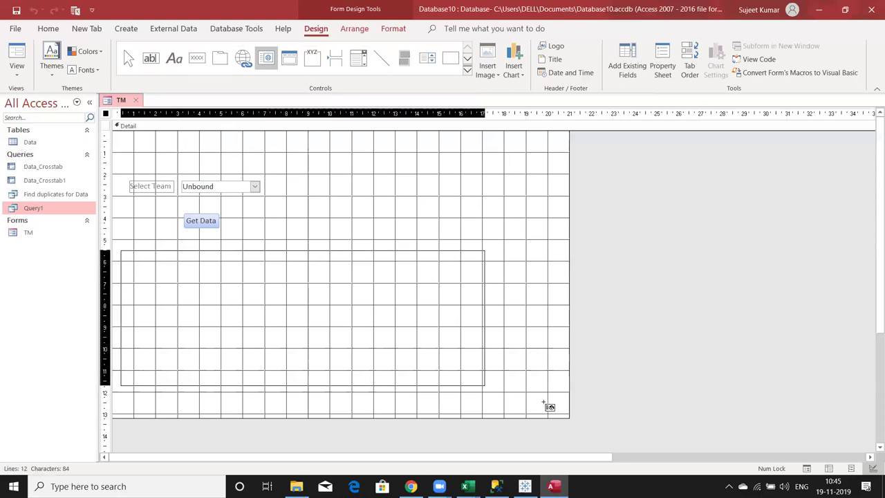
left_click_drag(543, 402, 544, 401)
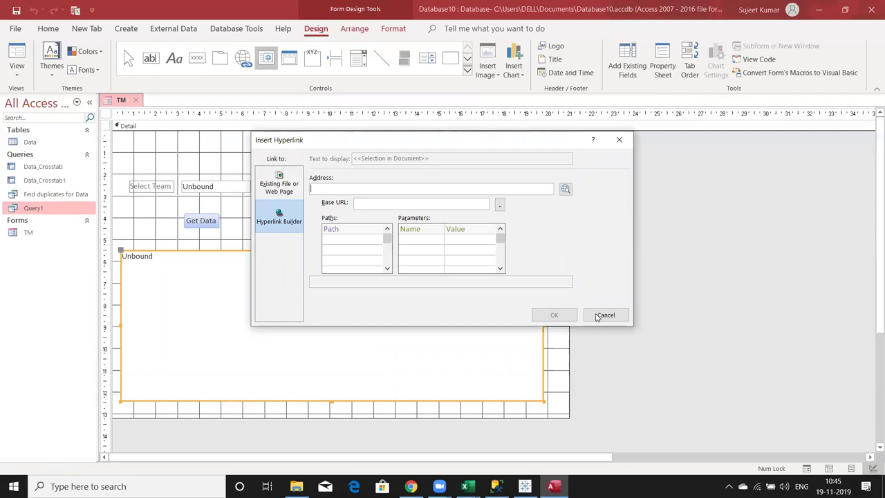
left_click(602, 315)
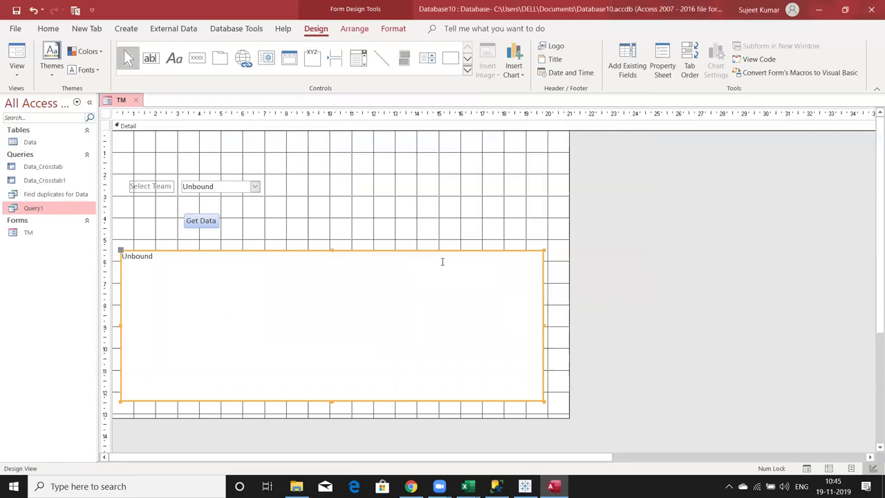
left_click(446, 255)
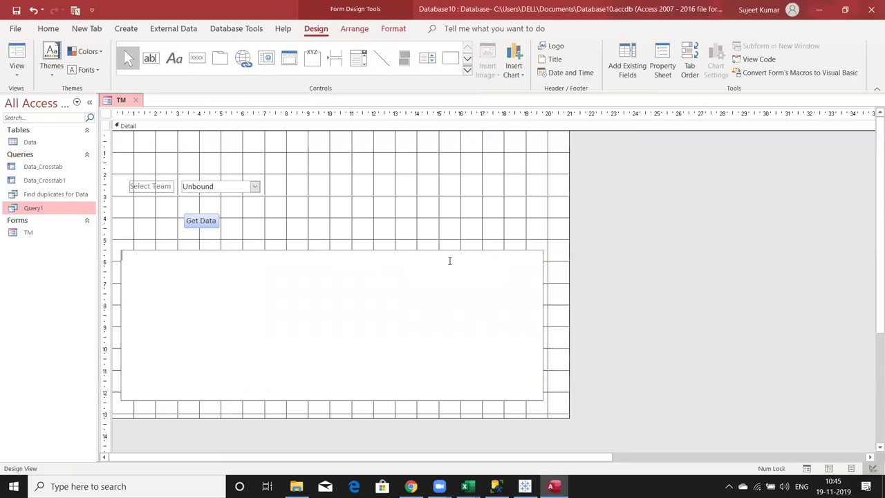
left_click(517, 266)
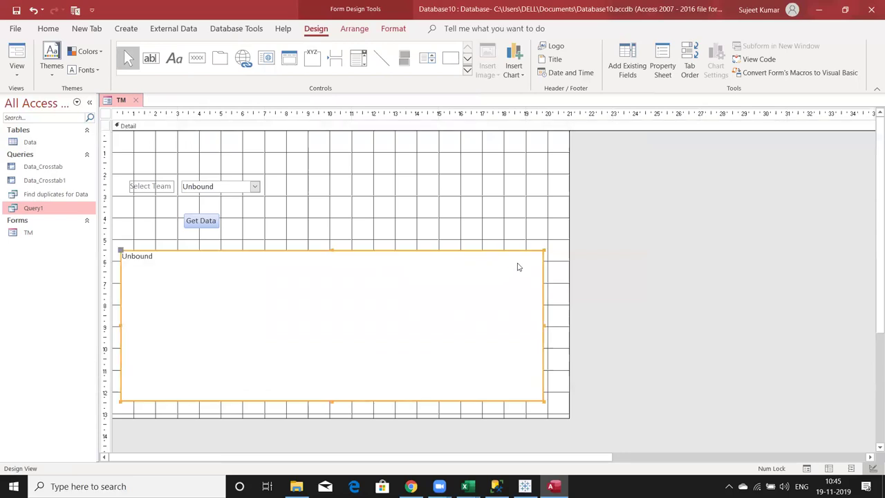
key("Delete")
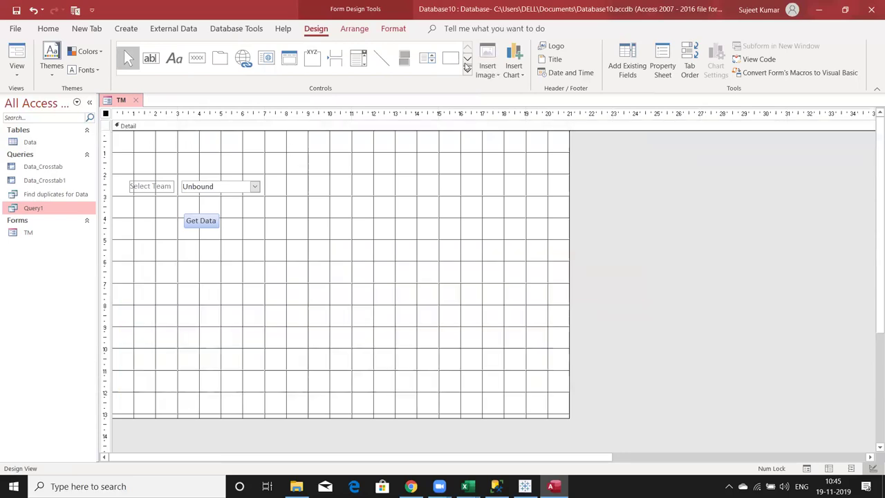
left_click(467, 71)
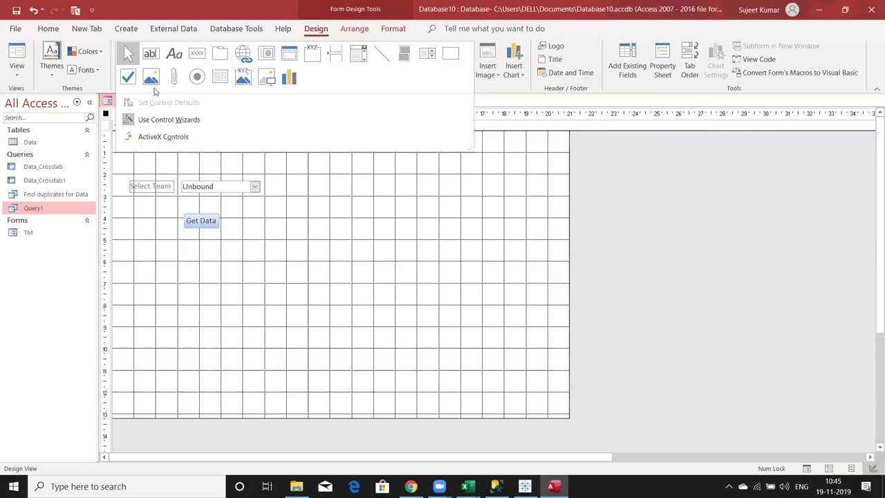
Browse the ActiveX Controls list without inserting anything, then close the TM form and answer the save prompt
left_click(156, 136)
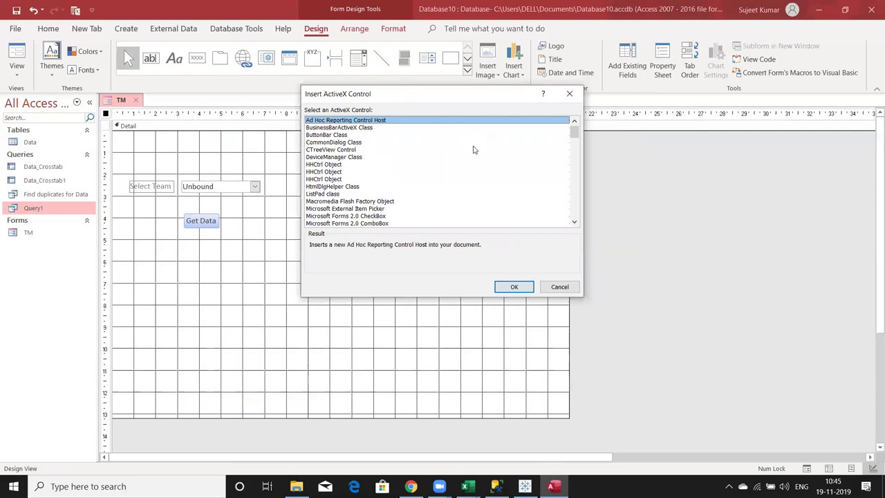
scroll(470, 169, "down", 4)
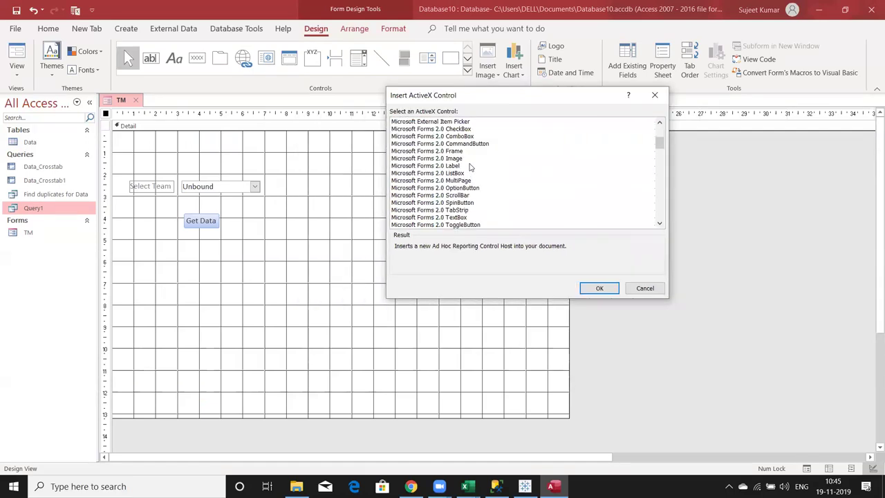
scroll(469, 167, "down", 5)
scroll(470, 166, "down", 5)
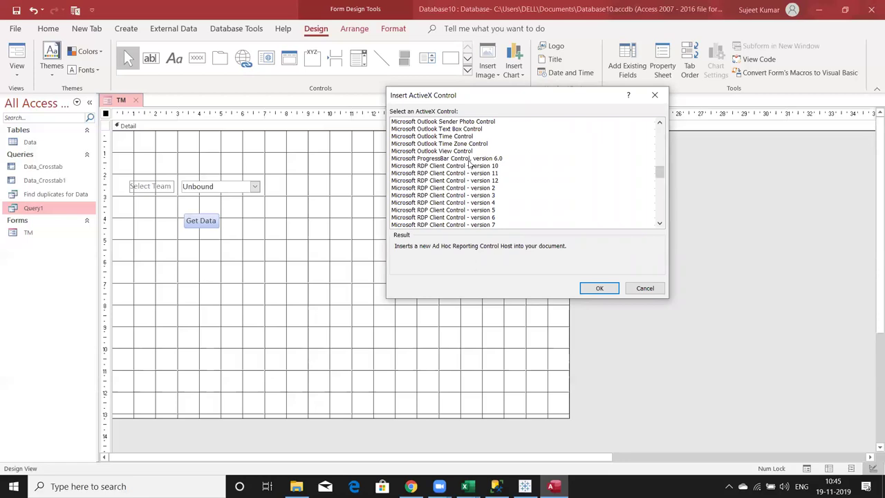
scroll(470, 164, "down", 5)
scroll(469, 164, "down", 5)
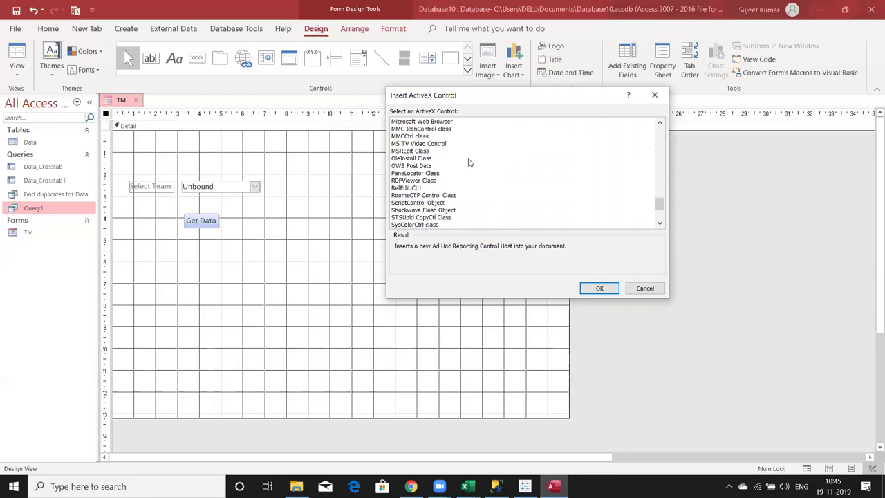
scroll(469, 162, "down", 5)
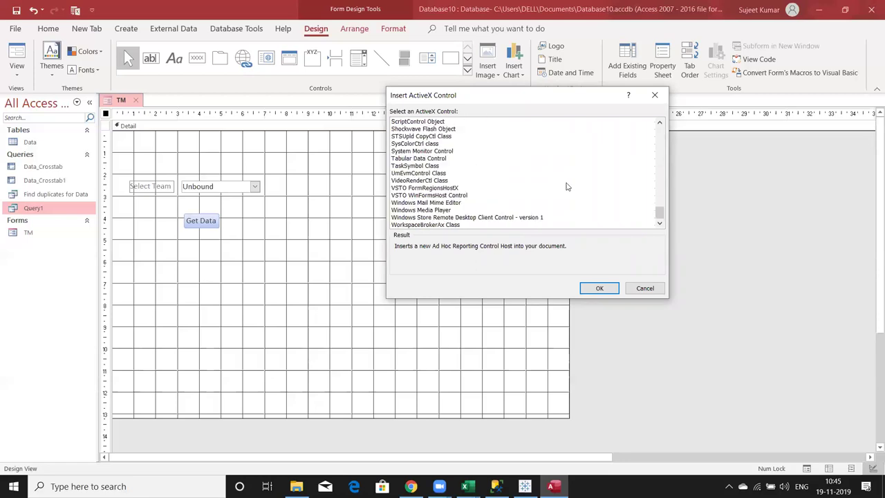
scroll(570, 171, "up", 1)
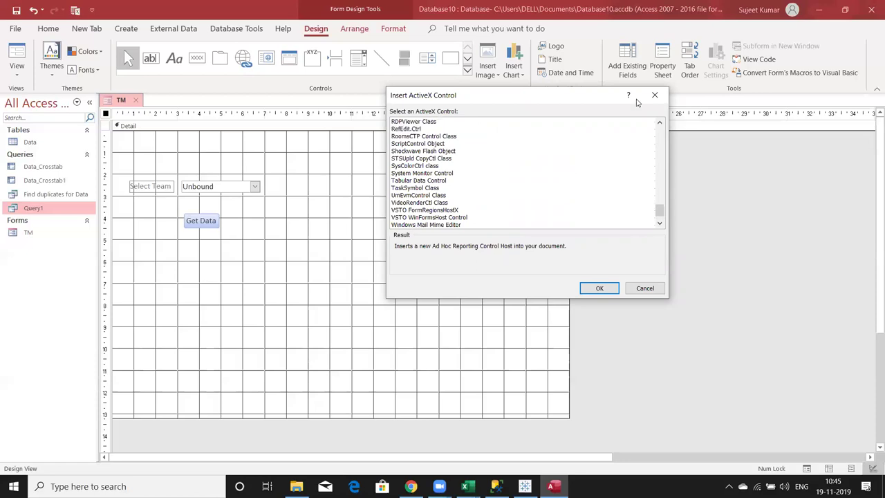
left_click(654, 95)
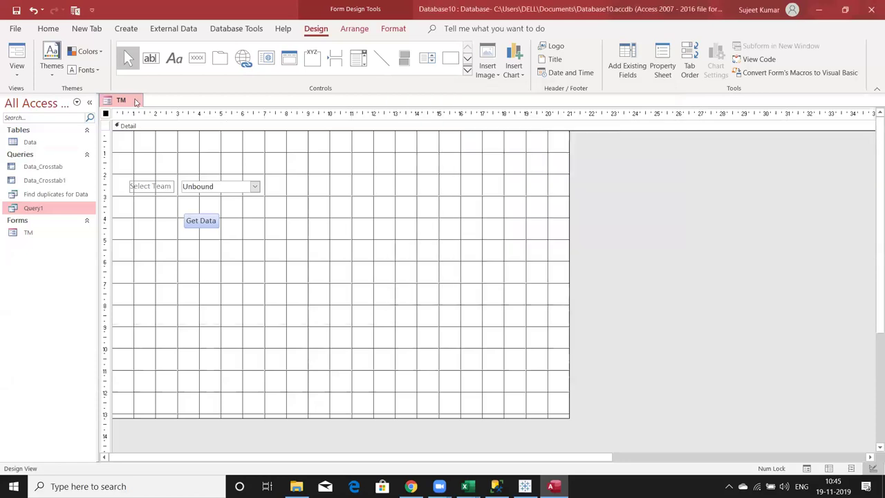
left_click(136, 102)
left_click(411, 275)
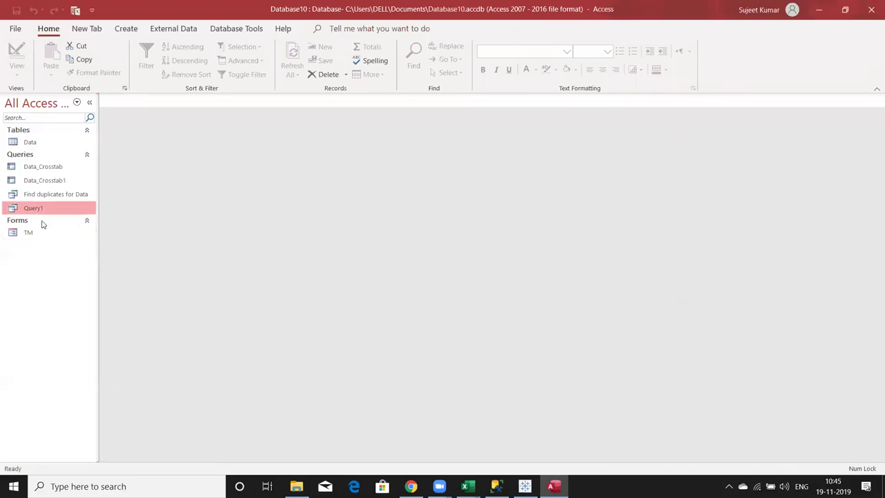
Open Query1 in Design view, close it again, and open the TM form
right_click(42, 211)
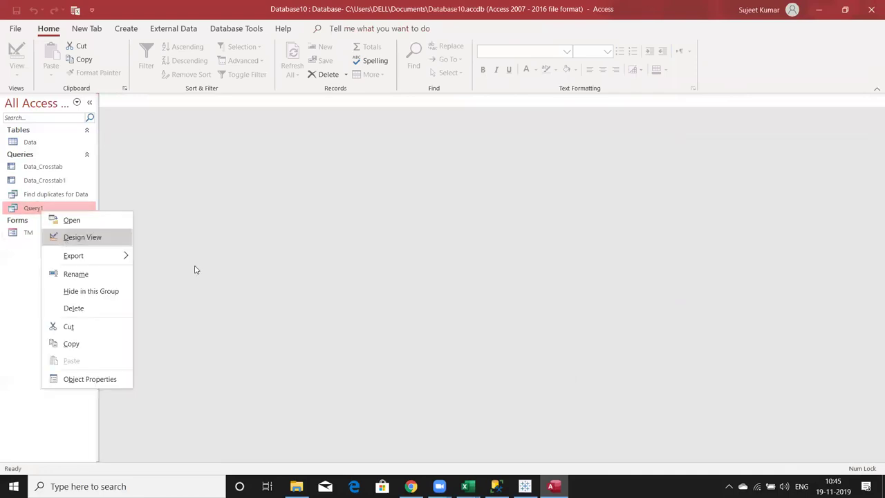
key("Return")
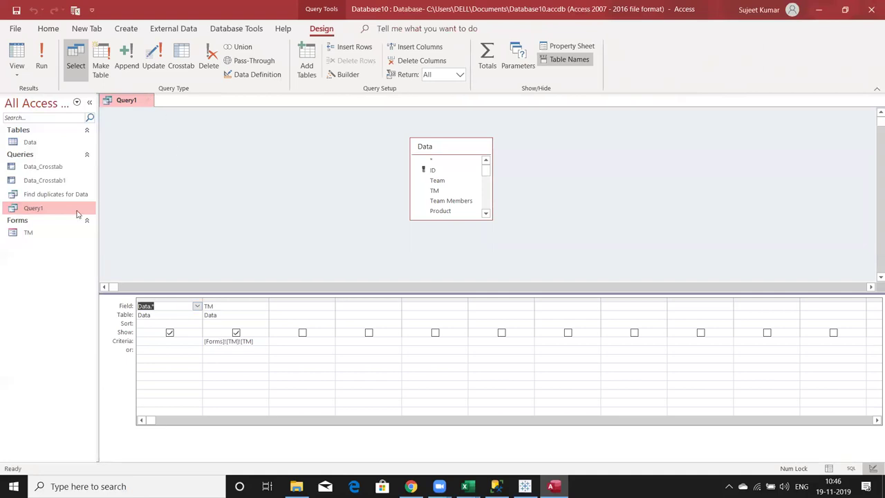
key("ctrl+w")
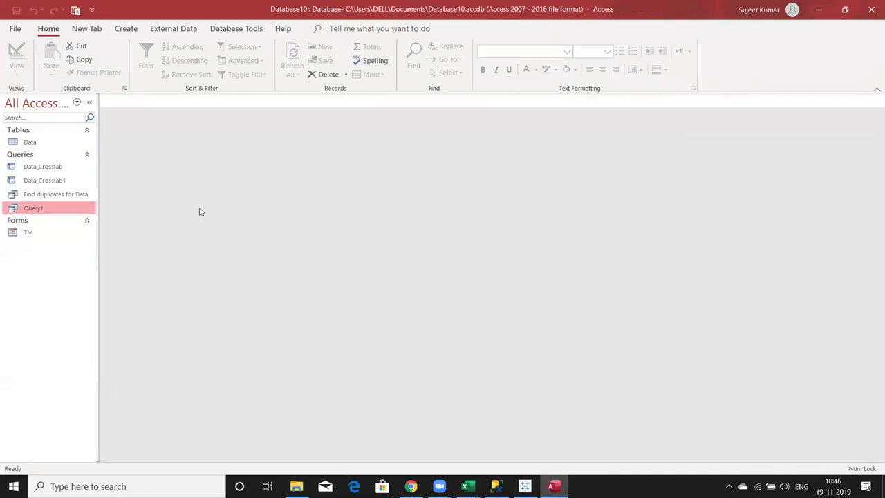
key("Down")
key("Return")
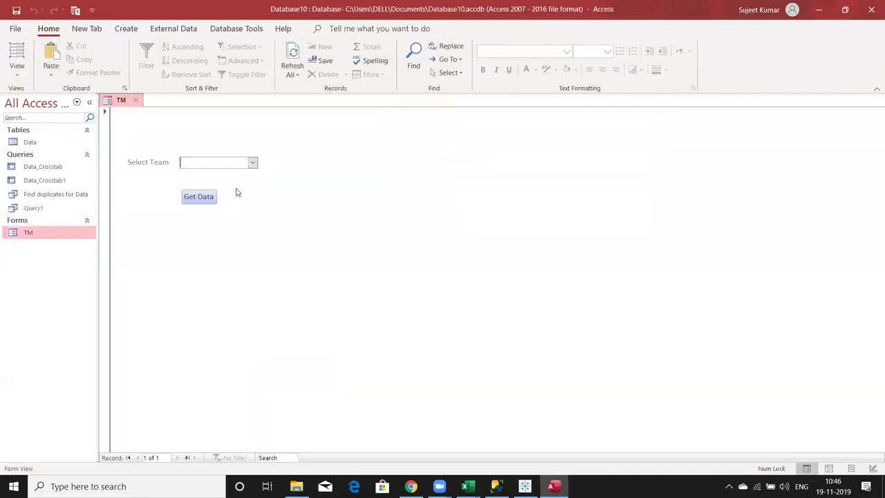
Get team C's 48 records, inspect the extra Field0 column, close the results and reopen TM
key("alt+Down")
left_click(210, 219)
left_click(200, 197)
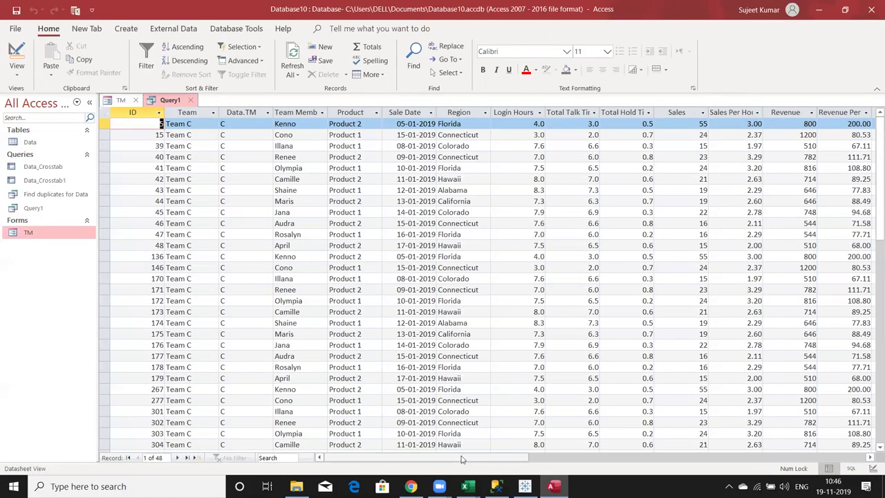
left_click_drag(461, 459, 654, 447)
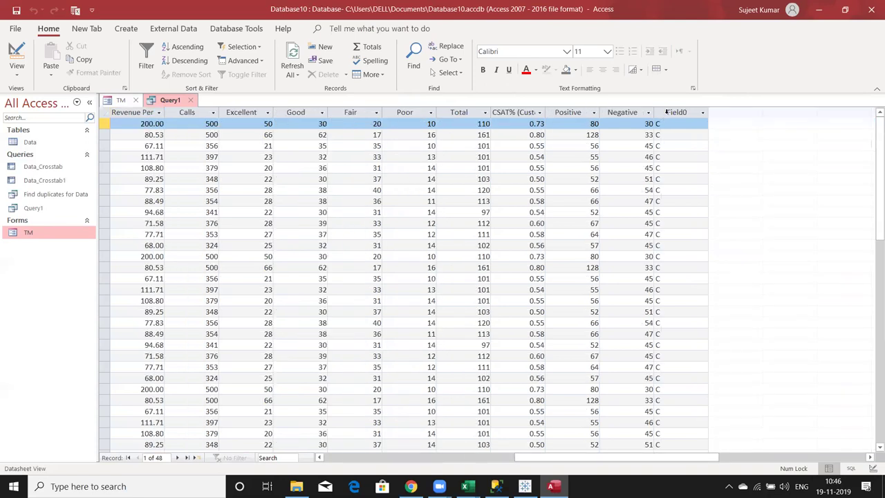
left_click(665, 113)
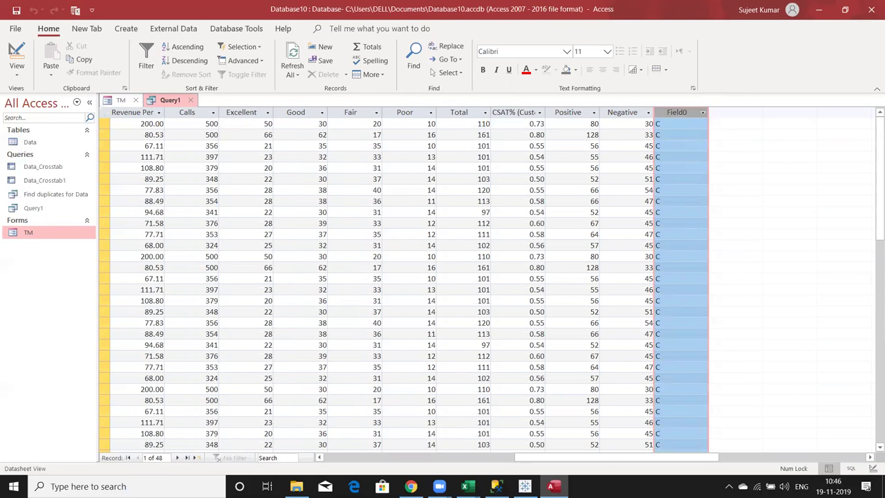
left_click(190, 100)
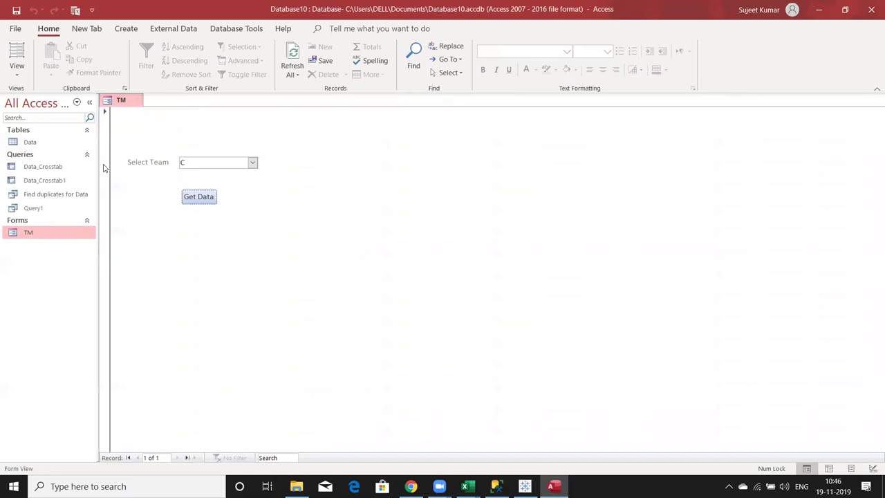
double_click(65, 235)
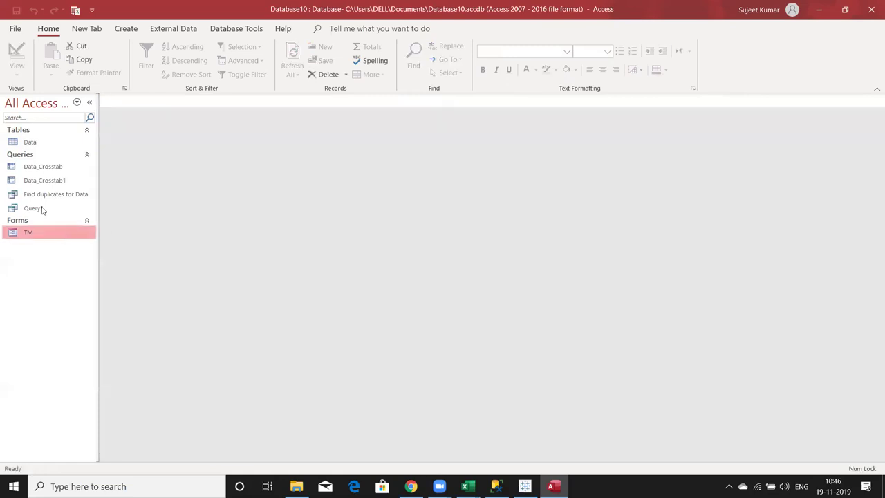
Untick Show under Query1's TM column and save the query
right_click(40, 209)
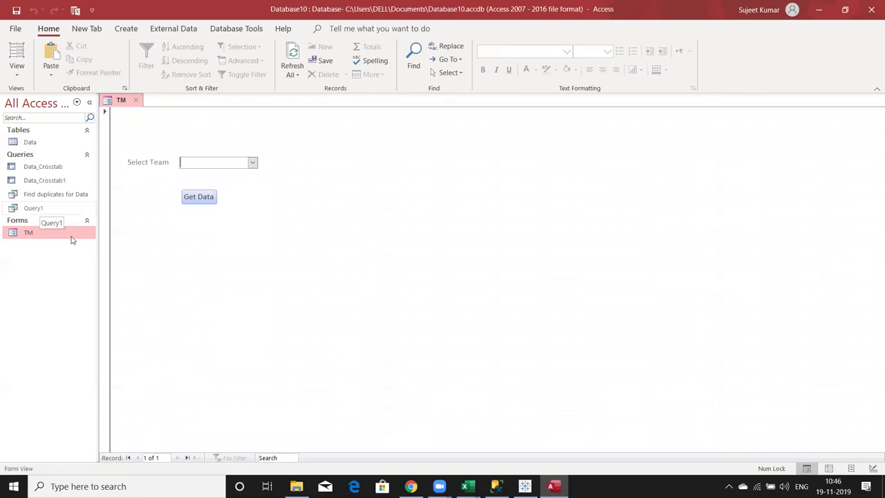
key("Return")
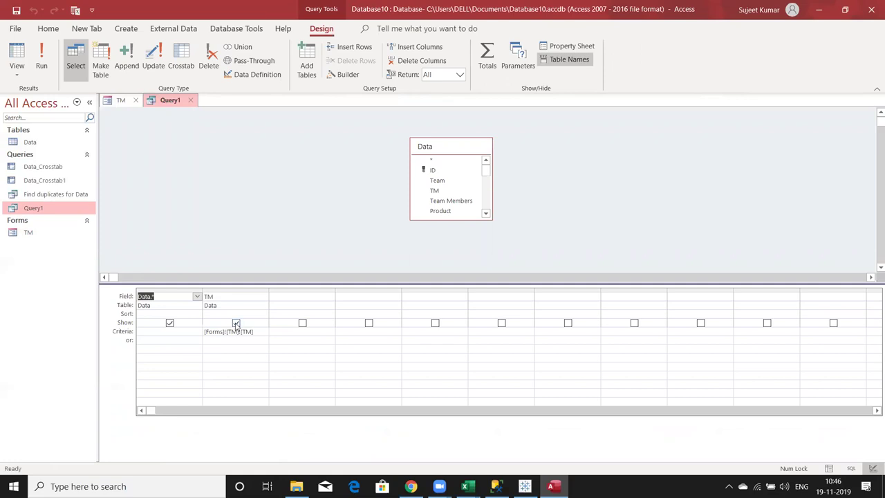
left_click(236, 323)
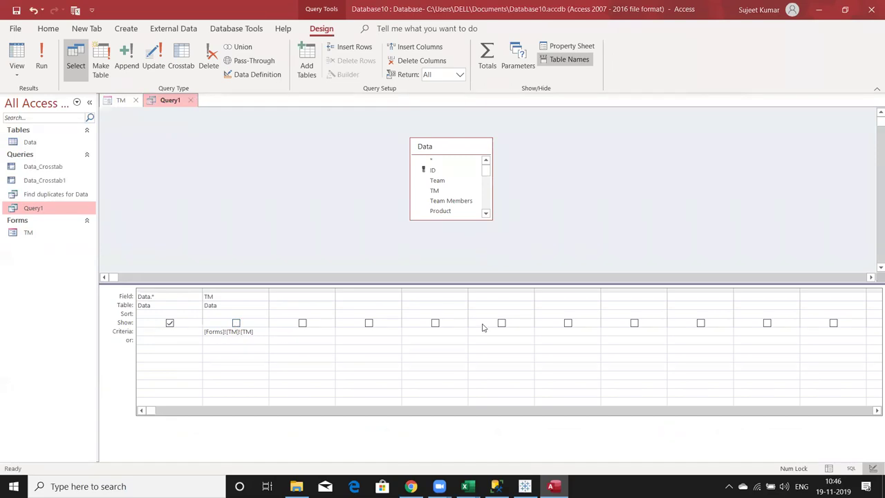
key("ctrl+w")
key("Return")
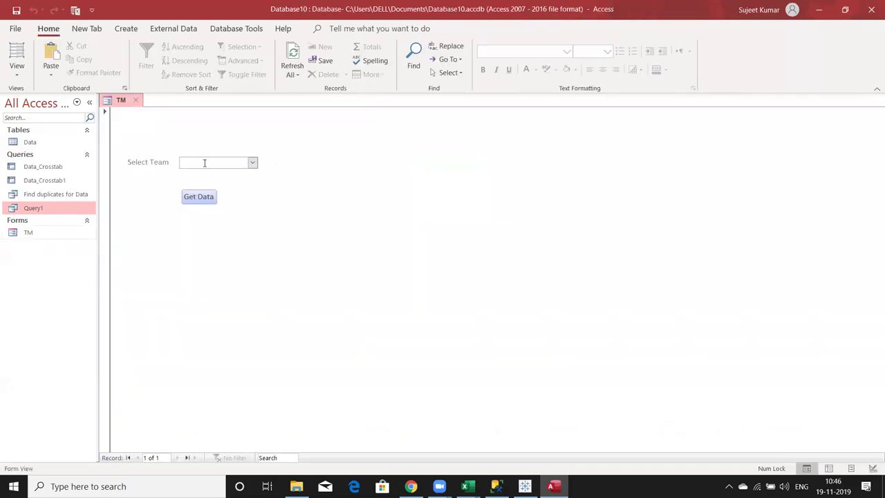
Choose team B on the TM form, review its 48 records, and close the results and form
left_click(252, 162)
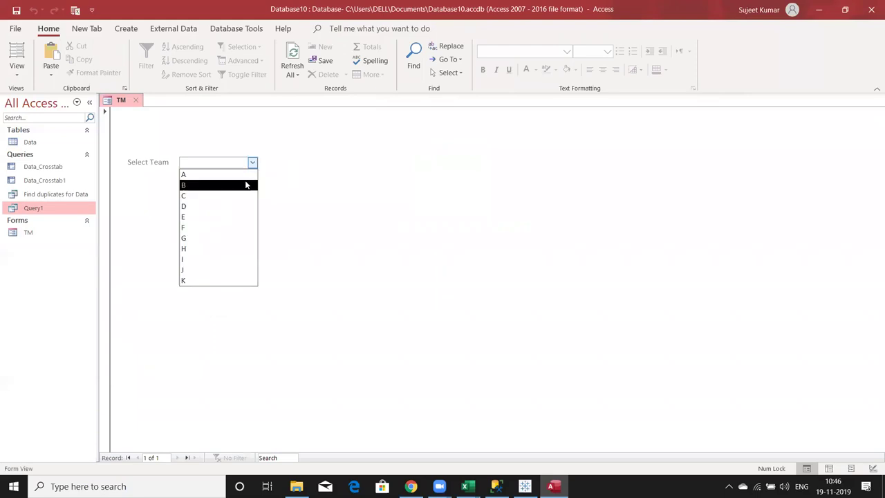
left_click(203, 185)
left_click(195, 194)
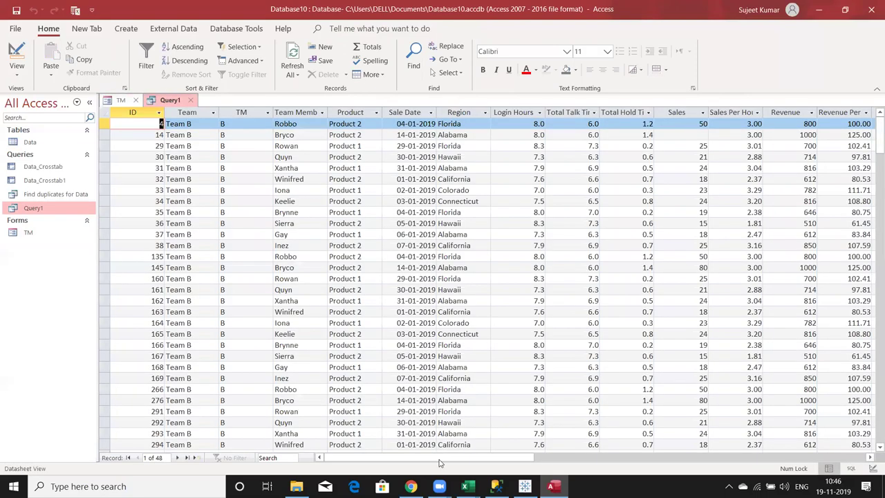
left_click_drag(439, 462, 586, 463)
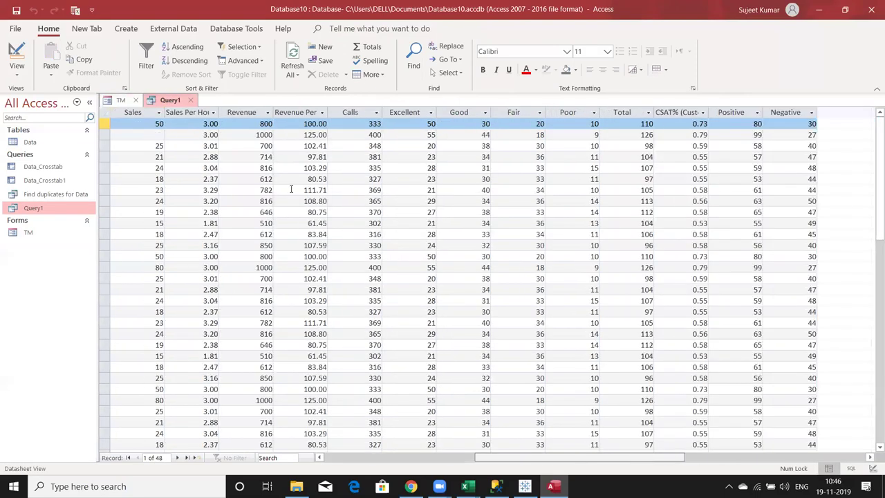
left_click(186, 100)
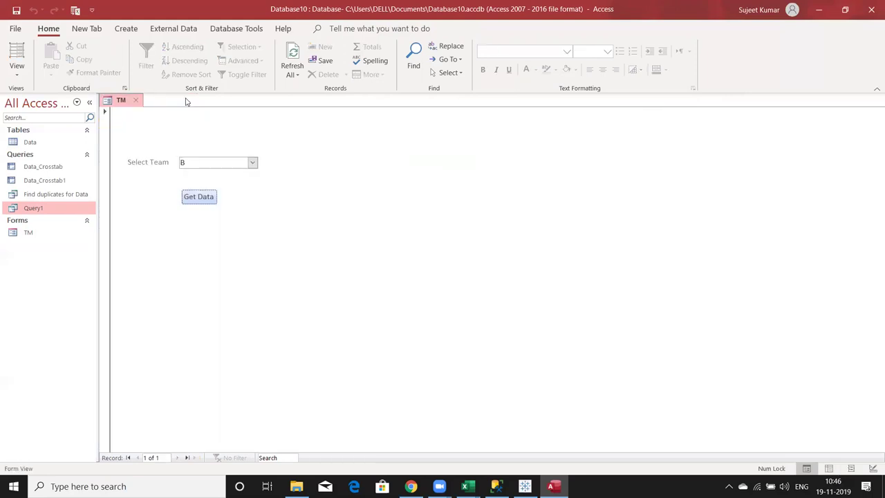
left_click(137, 99)
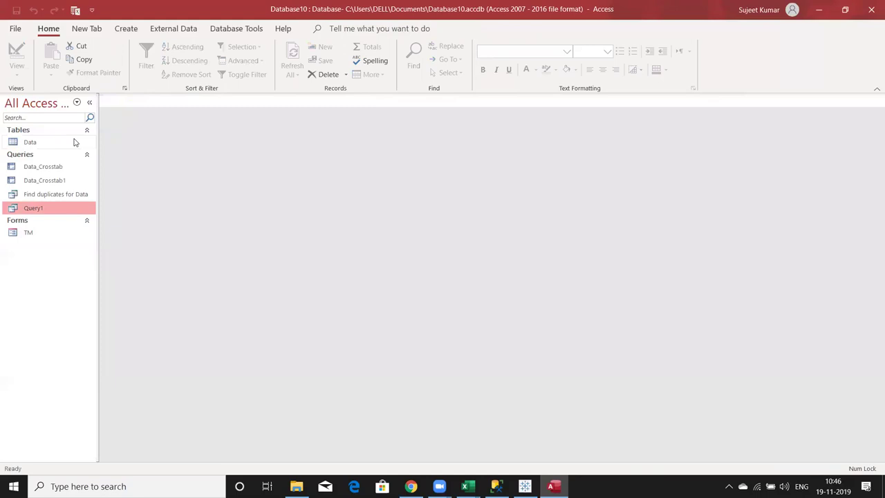
Start a new query design with the Data table added
left_click(75, 143)
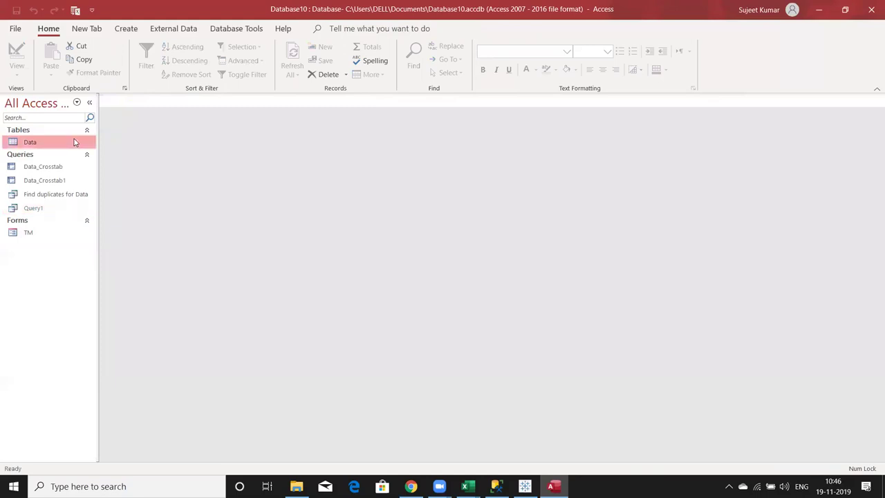
left_click(119, 29)
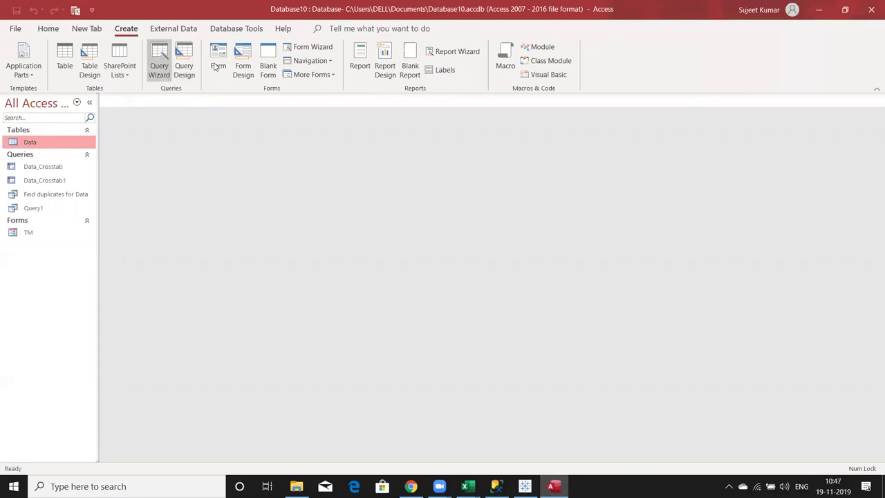
left_click(184, 74)
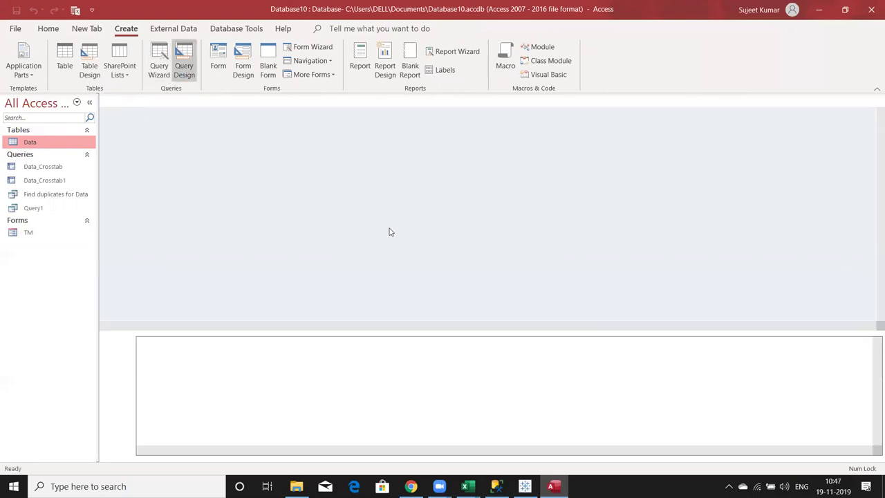
key("Return")
left_click(518, 192)
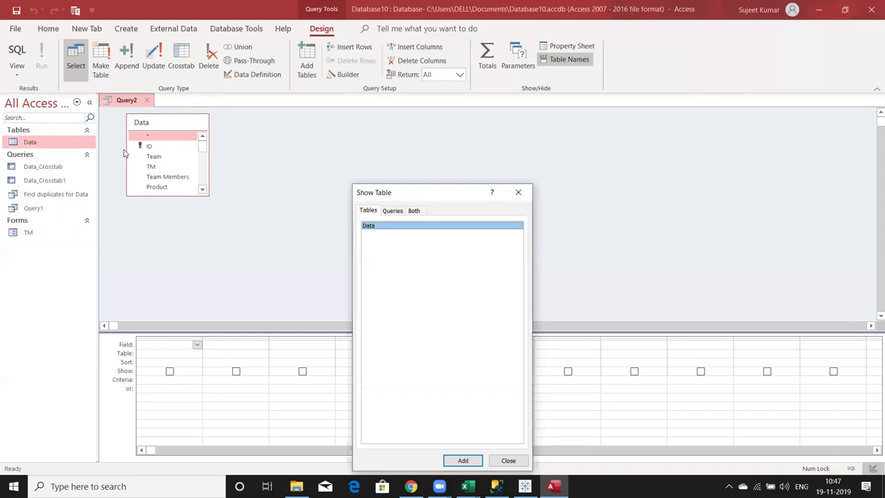
Add Data.* and the Sales field to the query grid
double_click(156, 137)
left_click(203, 190)
left_click(203, 191)
left_click(203, 190)
left_click(203, 191)
scroll(204, 191, "down", 3)
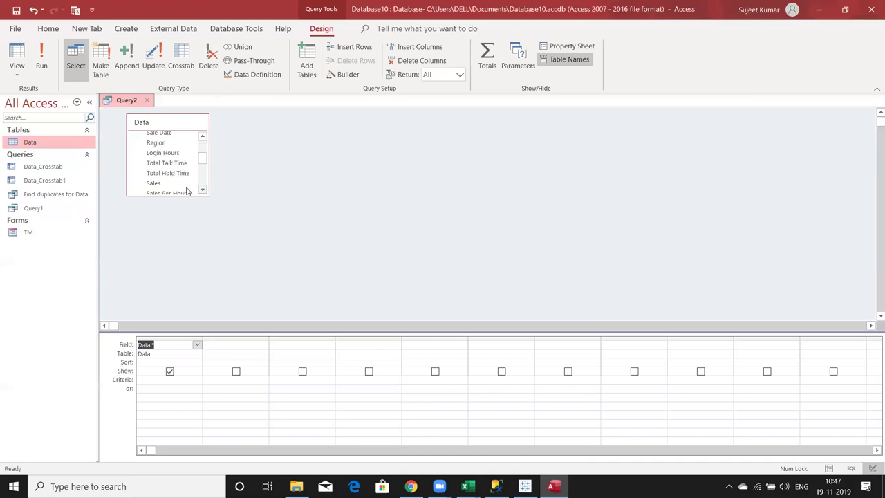
left_click(173, 183)
left_click_drag(173, 183, 229, 385)
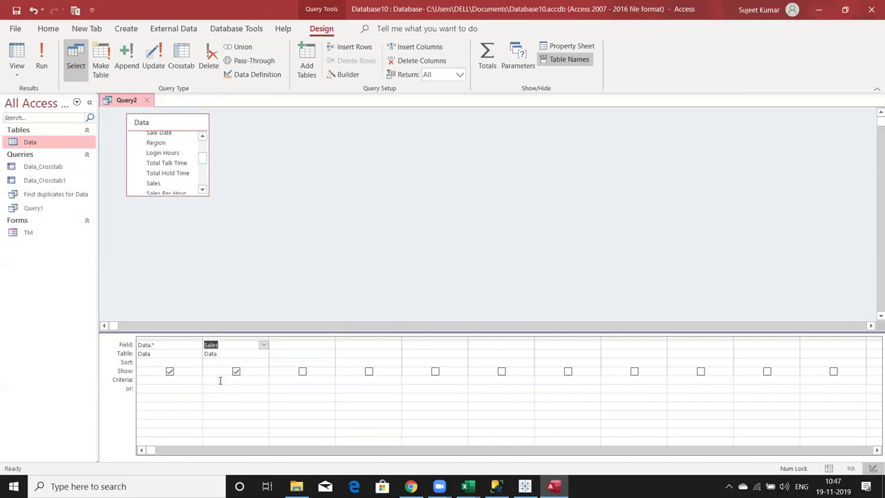
Inspect the Sales column values in the Data table, then return to the query
double_click(30, 142)
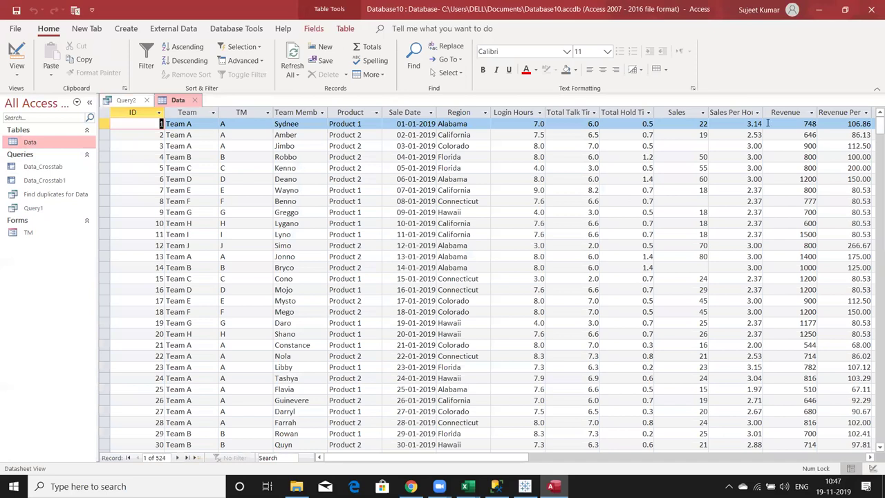
left_click(665, 115)
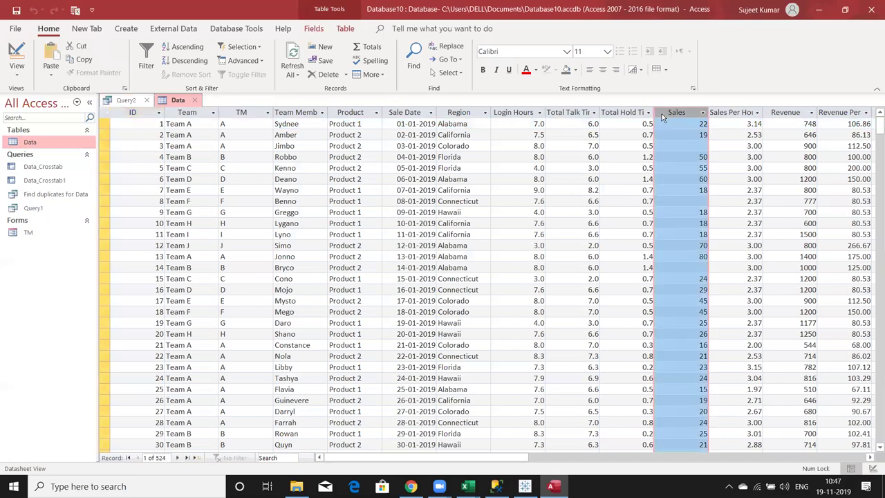
left_click(192, 100)
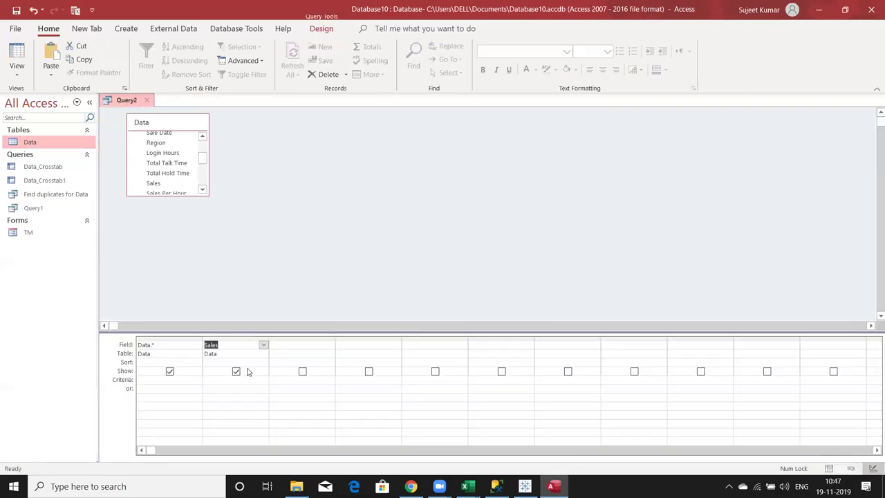
Hide the Sales column and limit Sales to >=50 And <=80
left_click(235, 371)
left_click(250, 381)
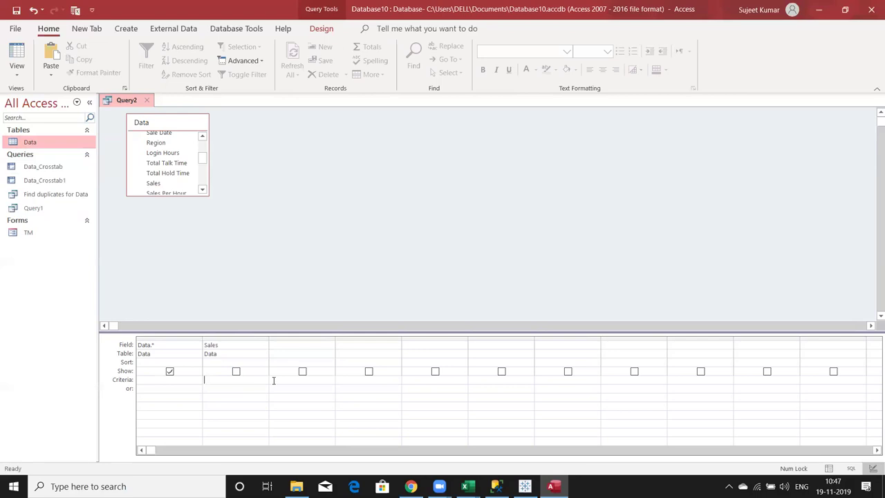
type(">=50 and")
key("BackSpace")
key("BackSpace")
key("BackSpace")
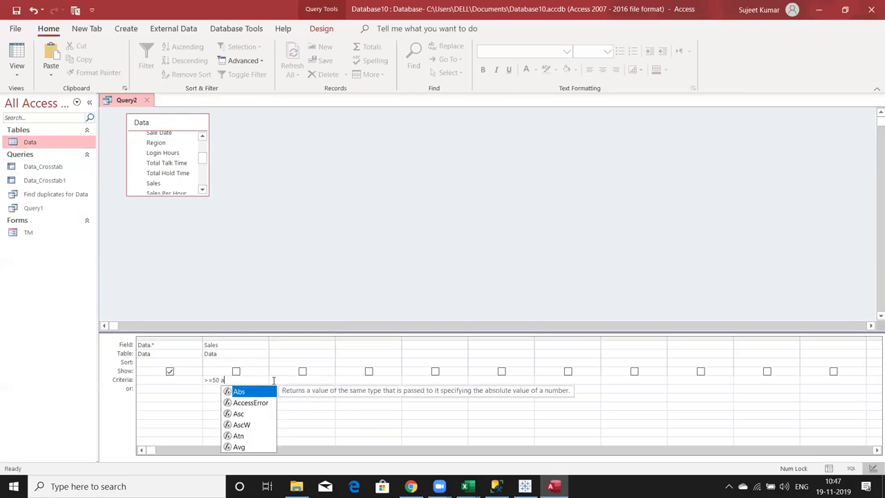
type("nd <=80")
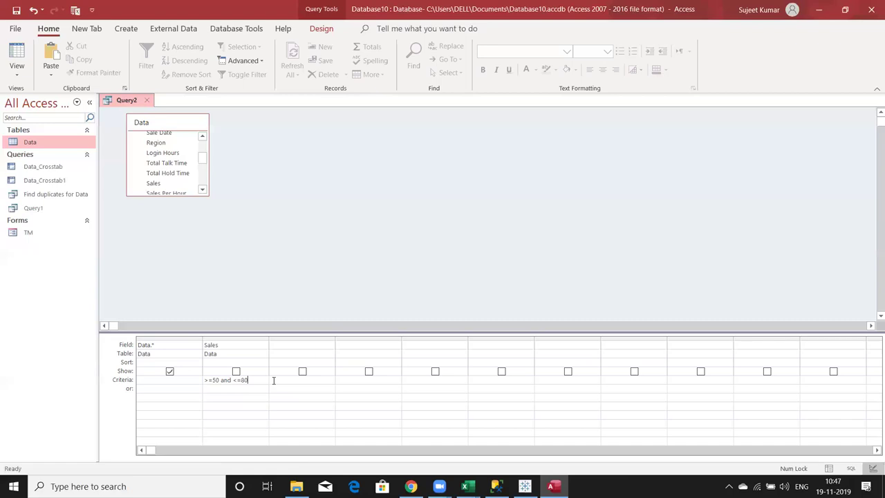
key("Down")
Close the new query design and save it as Query2
left_click(148, 101)
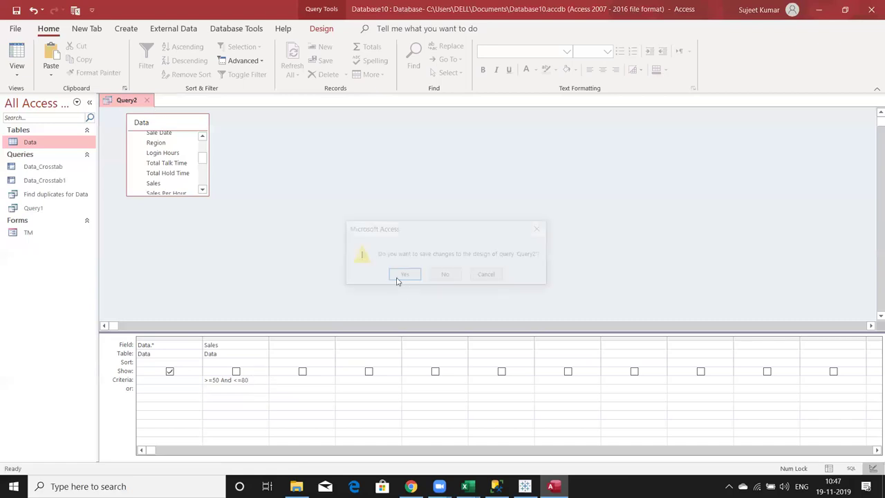
key("Return")
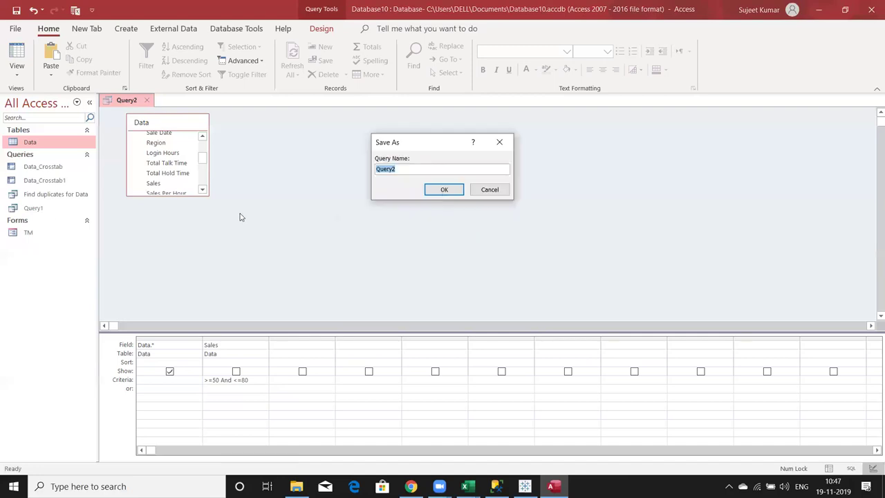
key("Return")
left_click(59, 223)
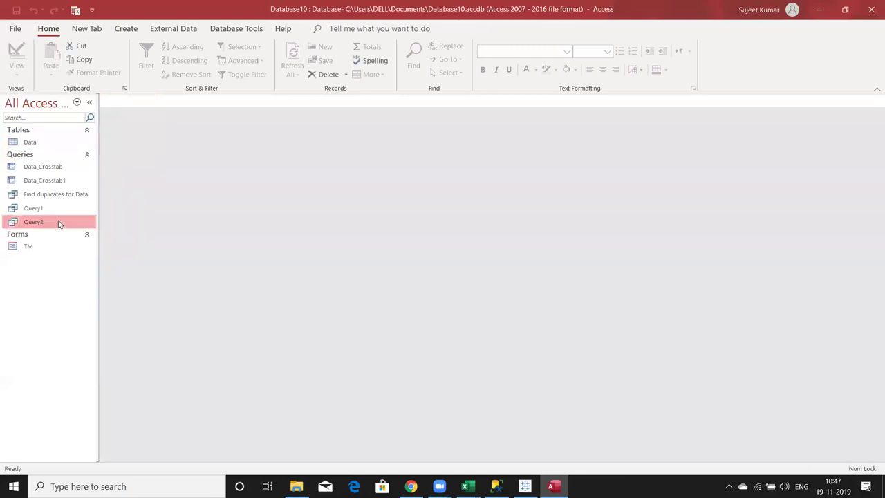
Run Query2 to check its 23 records with Sales 50–80, then reopen it in Design view
double_click(59, 222)
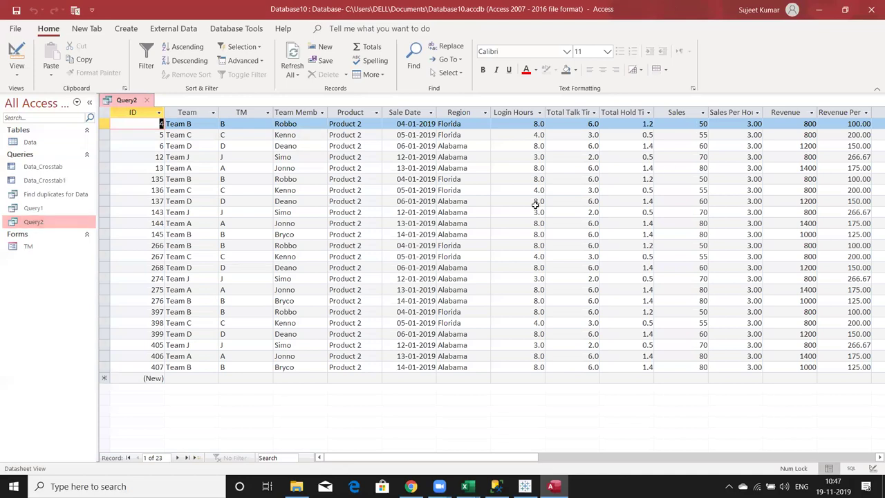
left_click(676, 112)
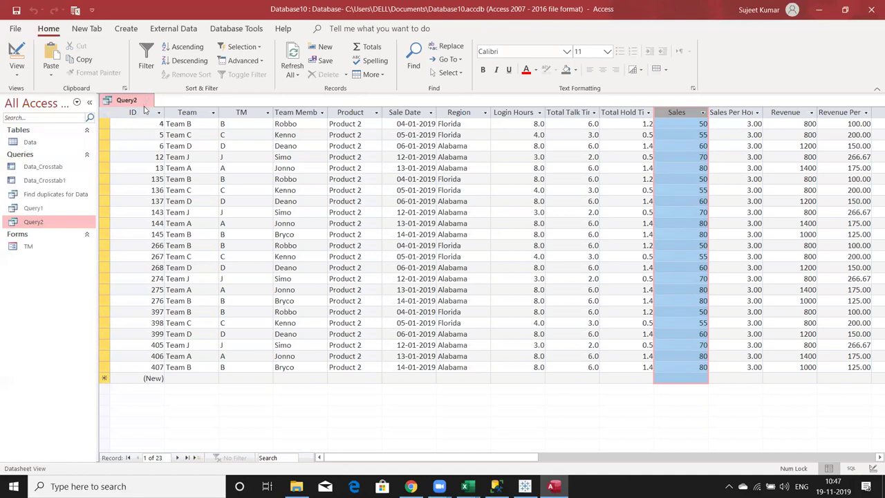
left_click(144, 101)
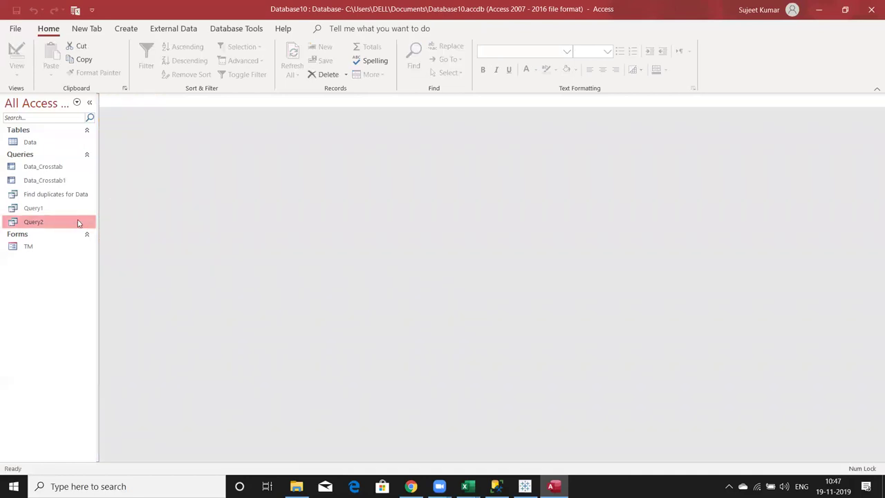
right_click(78, 222)
left_click(112, 249)
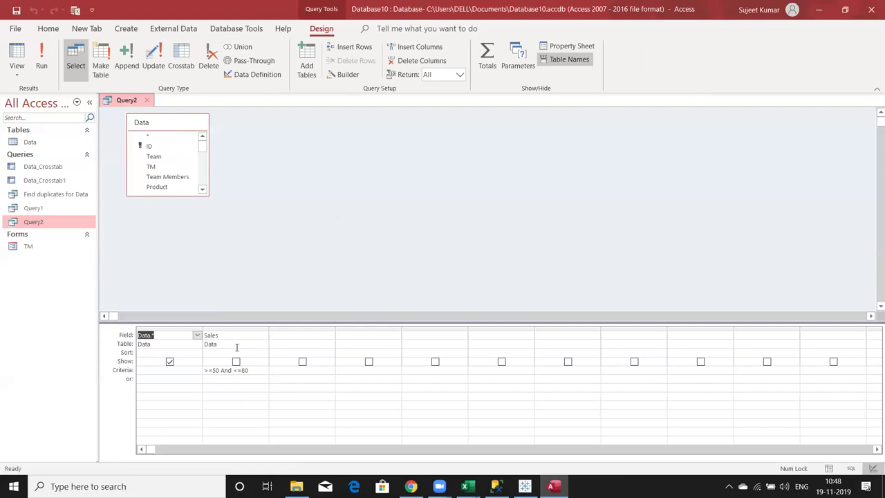
Add the Region field from the Data field list into Query2's design grid
left_click(204, 370)
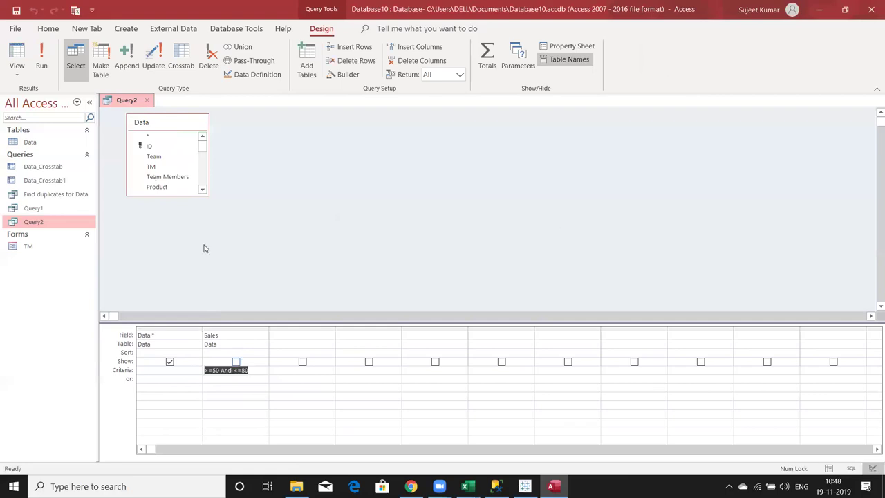
left_click(203, 192)
scroll(205, 195, "down", 1)
left_click(203, 192)
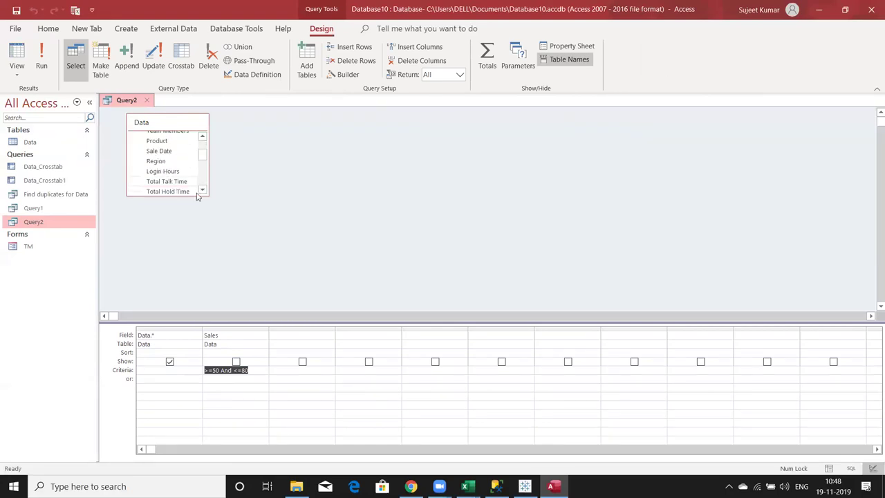
left_click(202, 193)
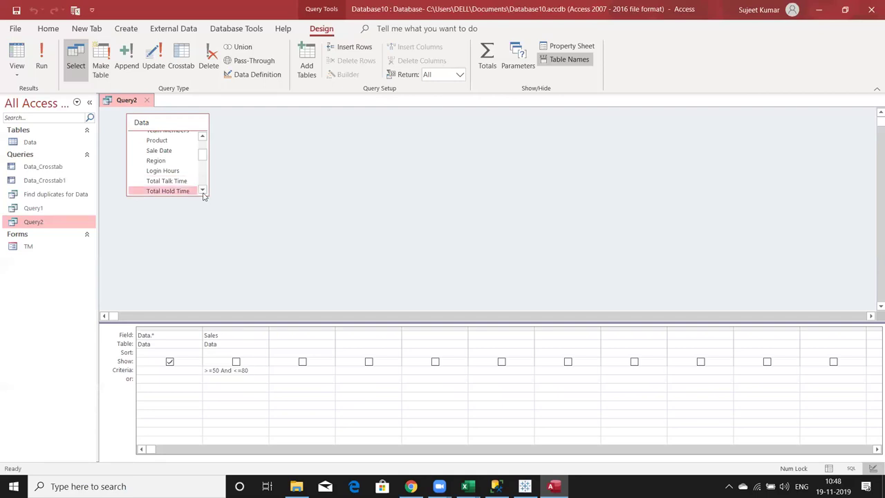
scroll(203, 196, "down", 1)
left_click(202, 192)
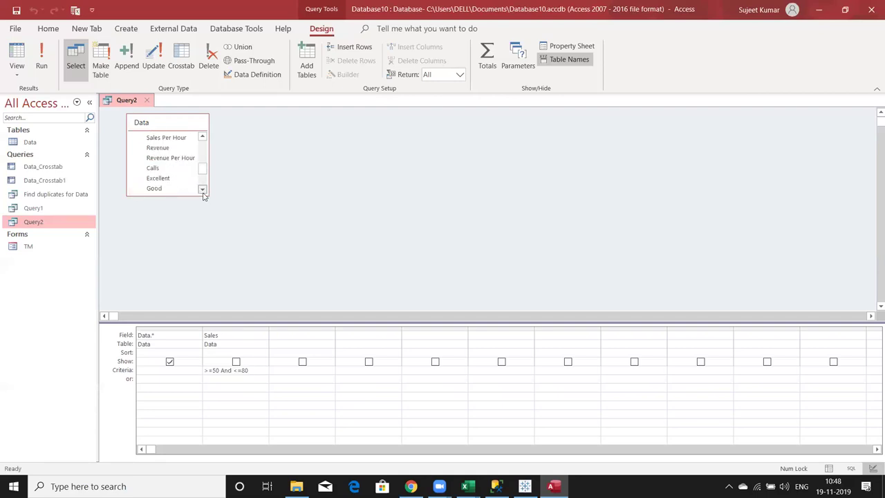
scroll(203, 196, "down", 1)
scroll(203, 196, "down", 1)
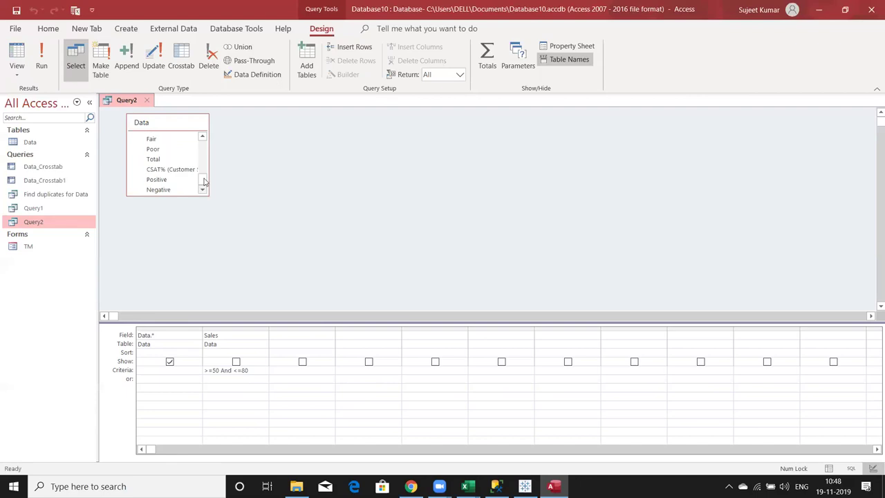
scroll(207, 180, "down", 1)
left_click_drag(207, 171, 212, 159)
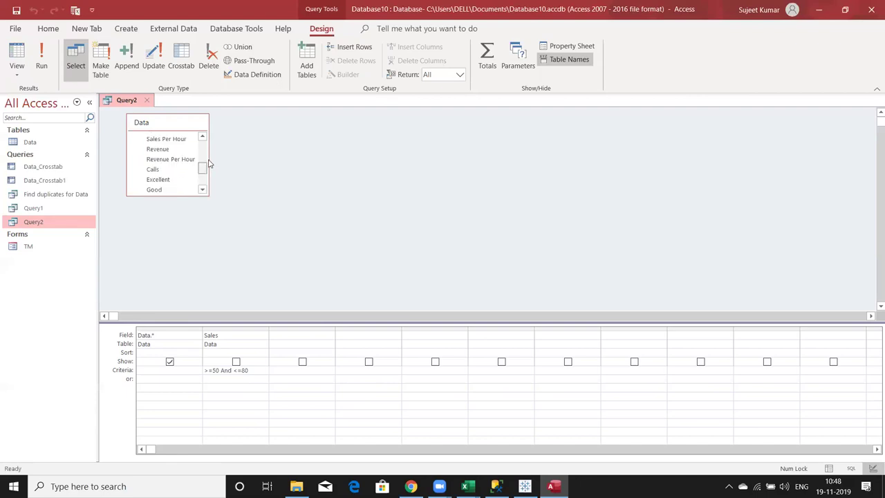
scroll(178, 164, "up", 1)
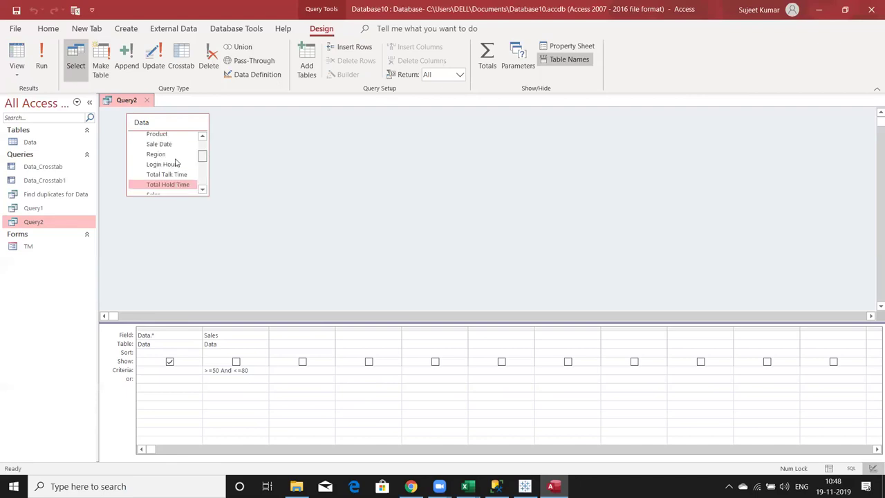
left_click_drag(156, 154, 298, 334)
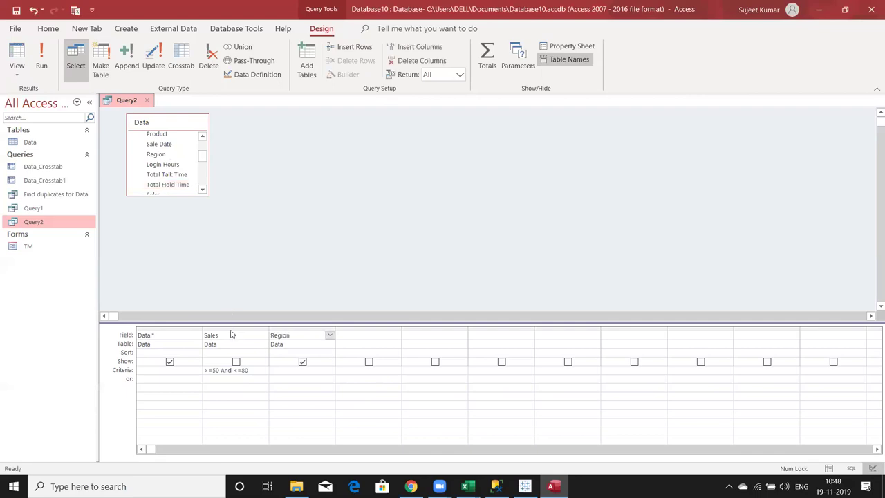
Delete the Sales column with its >=50 And <=80 criteria
left_click(232, 330)
key("Delete")
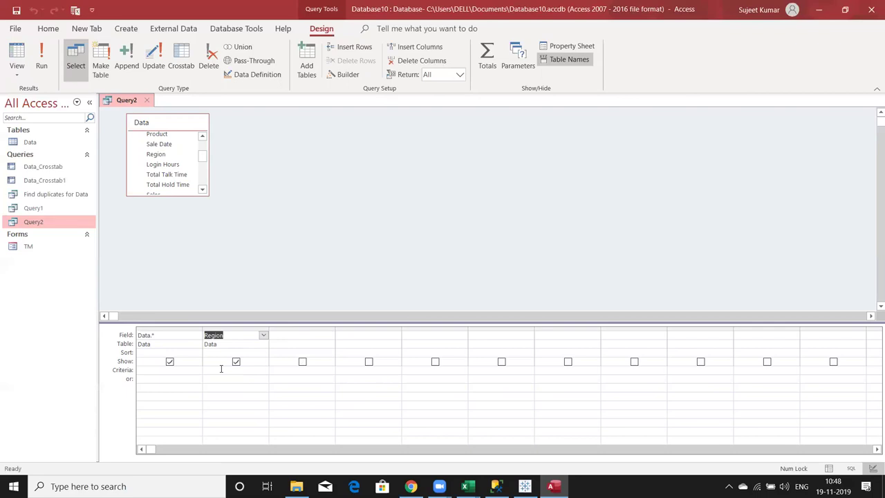
left_click(221, 368)
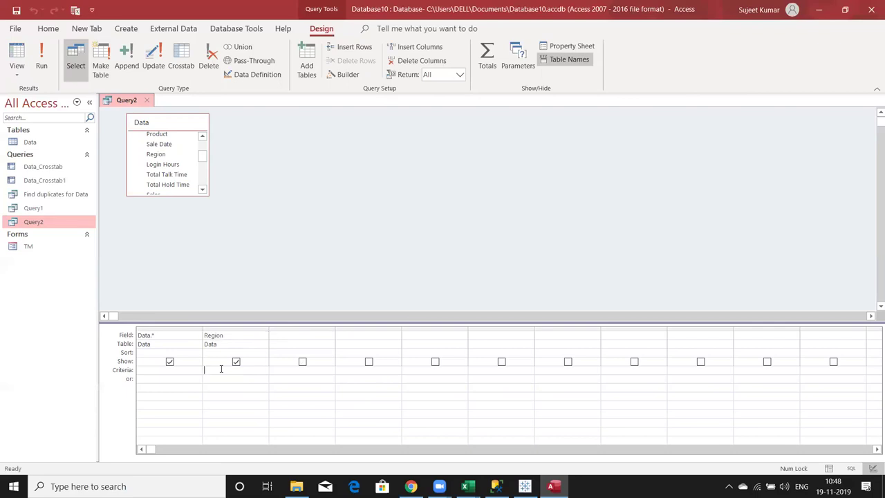
Copy Florida from the Data table into Region's Criteria cell
double_click(30, 141)
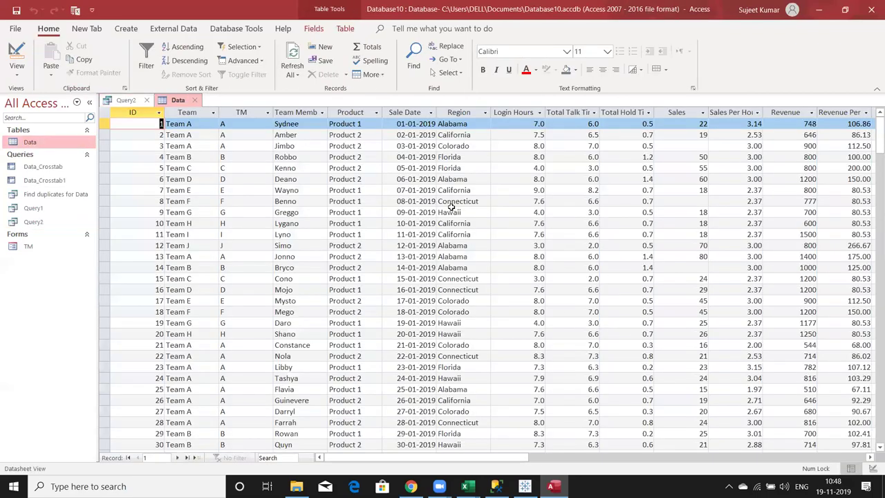
left_click(449, 168)
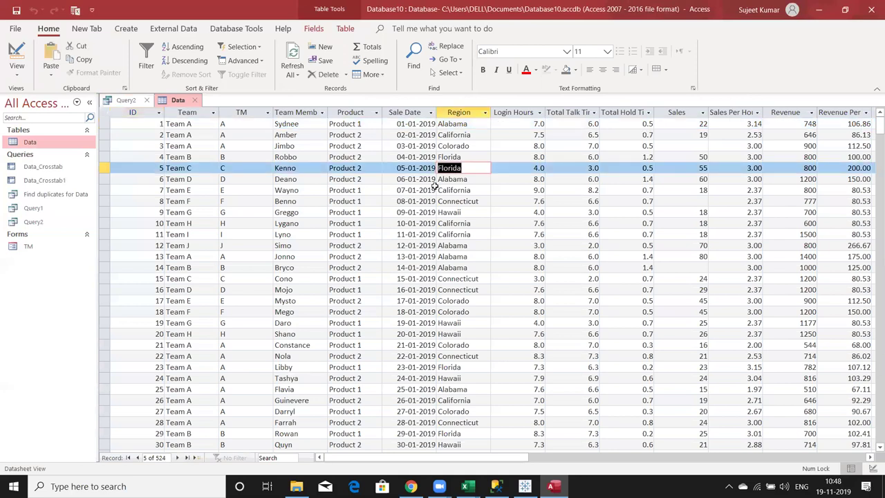
key("ctrl+F6")
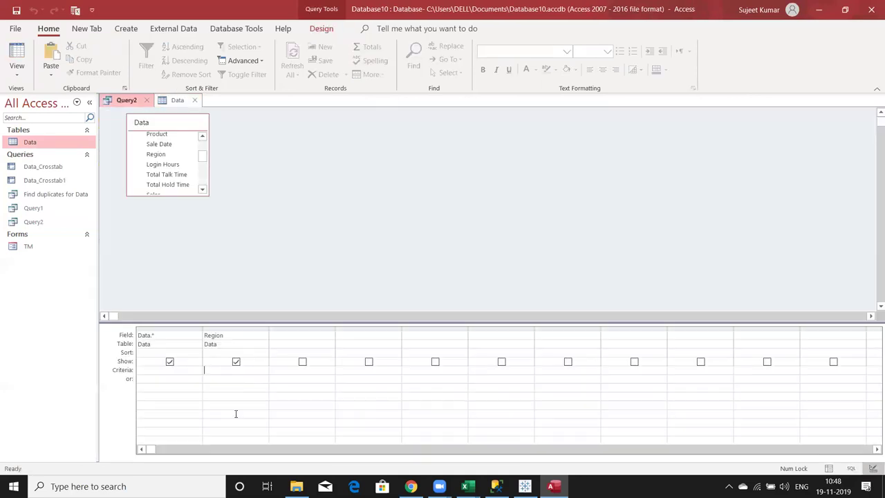
type("Florida")
key("Down")
Extend Region's criteria to "Florida" Or "California" and close the Data table
key("ctrl+F6")
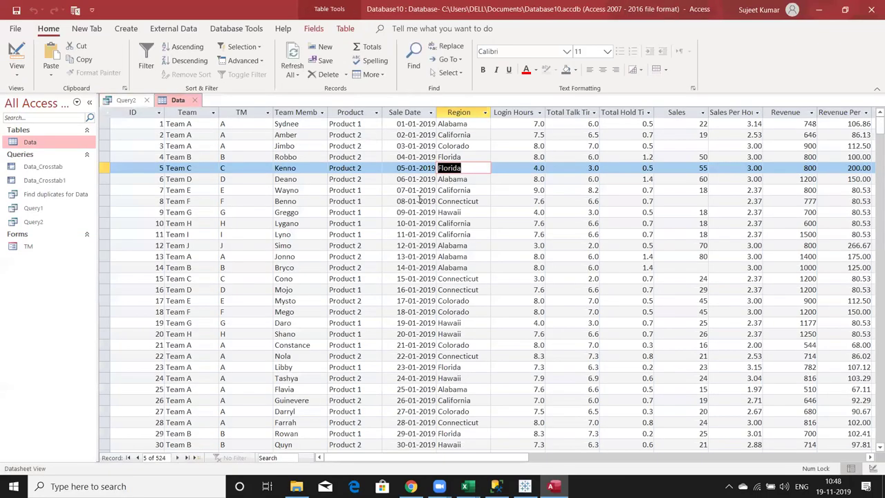
key("Down")
left_click(438, 191)
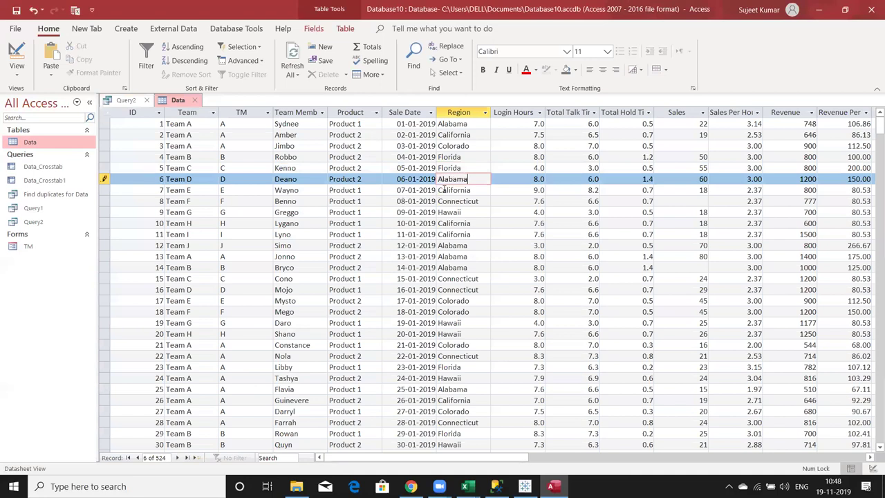
left_click(126, 102)
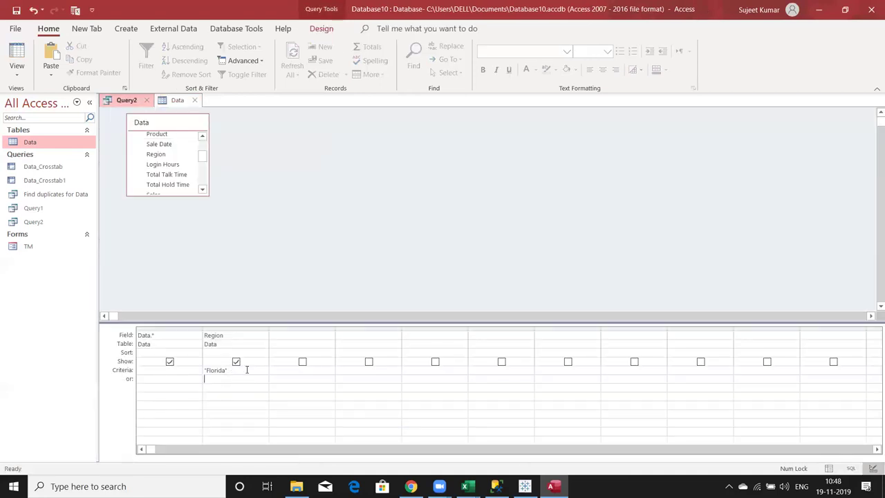
type("orida\" Or \"California")
left_click(253, 380)
left_click(188, 99)
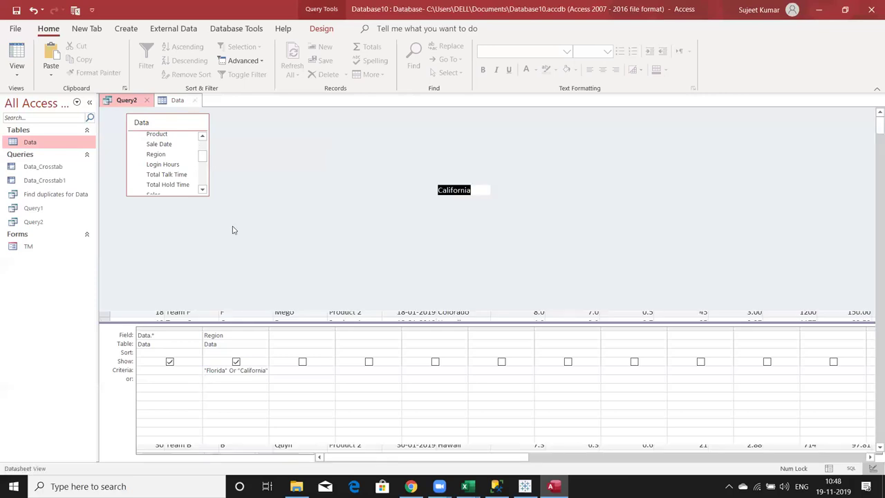
left_click(194, 101)
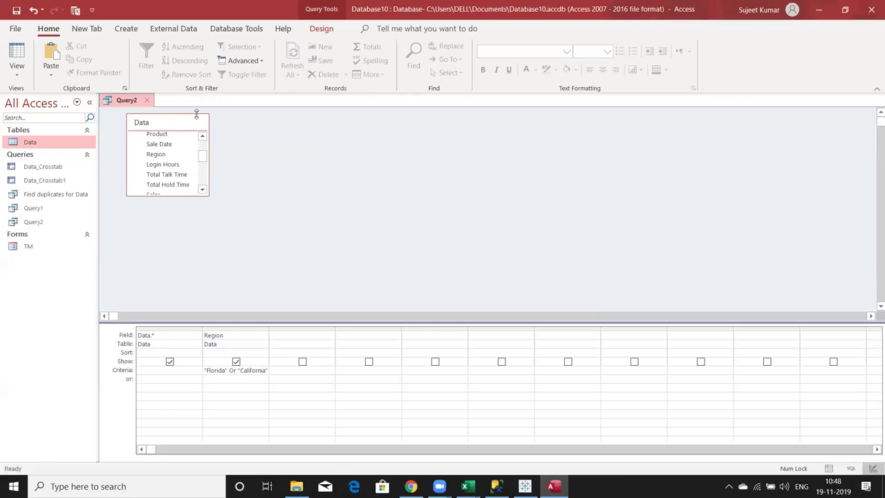
Save Query2's design and run it to check the 172 Florida and California records
left_click(146, 100)
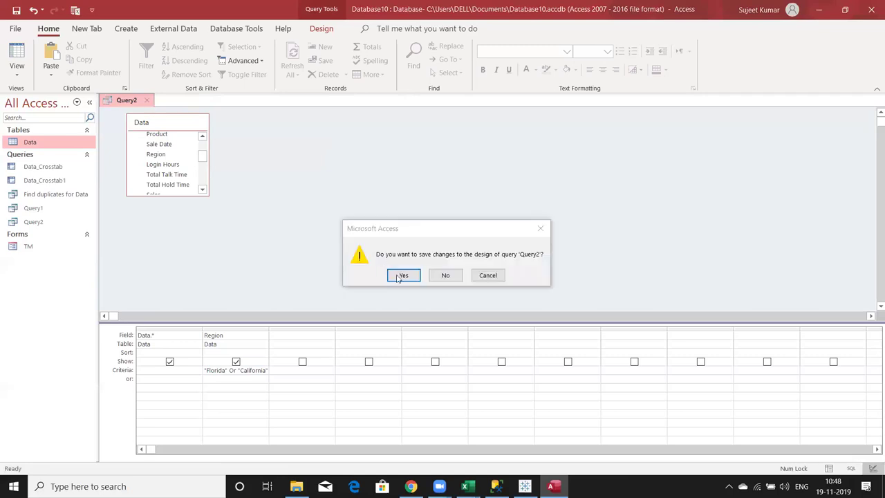
left_click(401, 275)
double_click(71, 223)
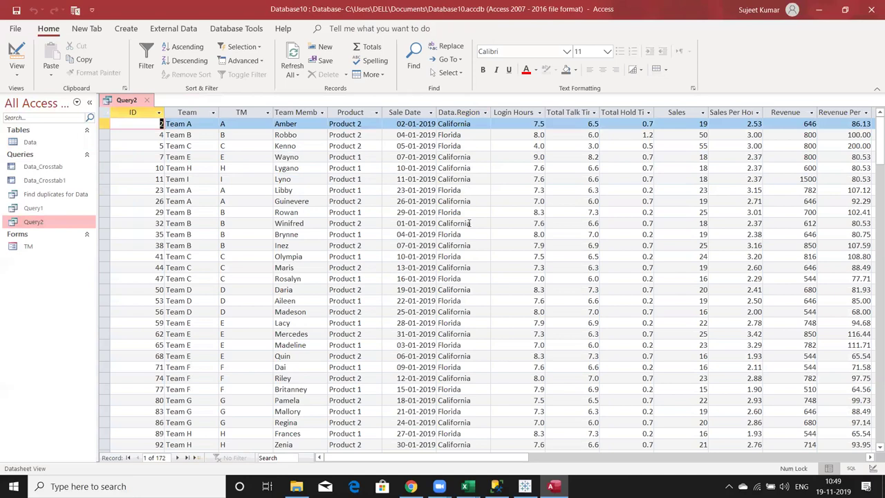
left_click(469, 146)
left_click(469, 222)
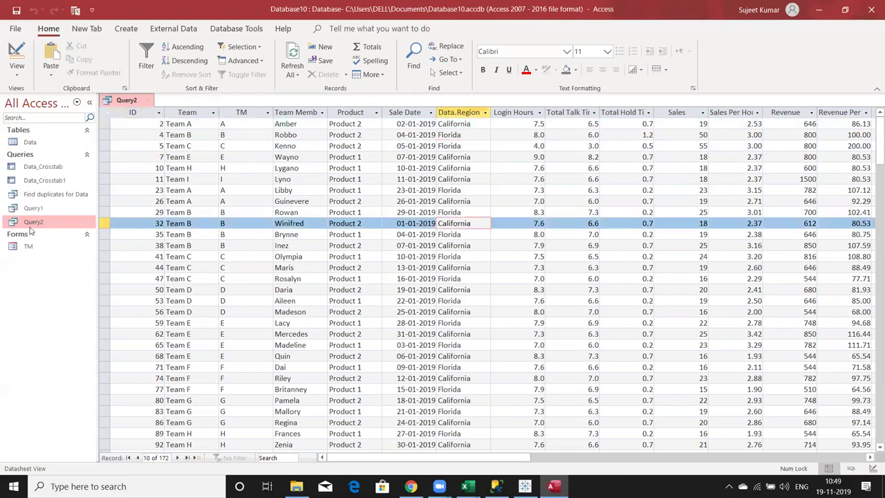
Close the Query2 results and reopen it in Design view
key("ctrl+w")
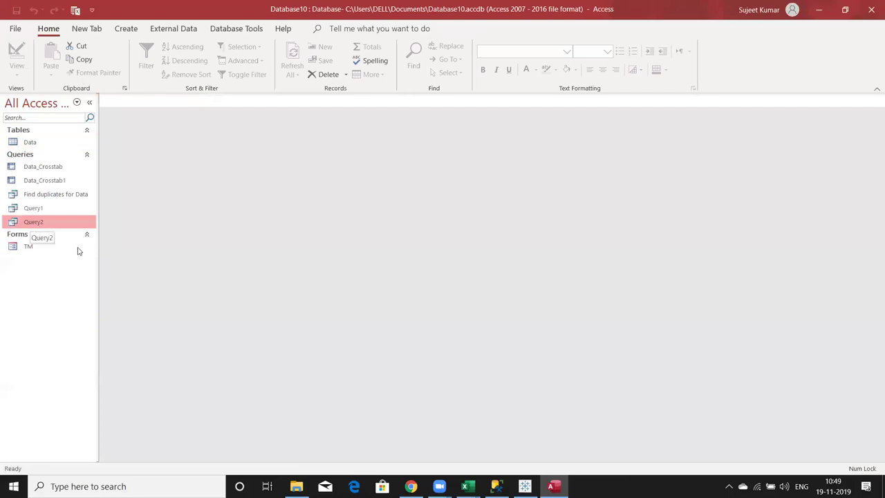
key("shift+F10")
key("Return")
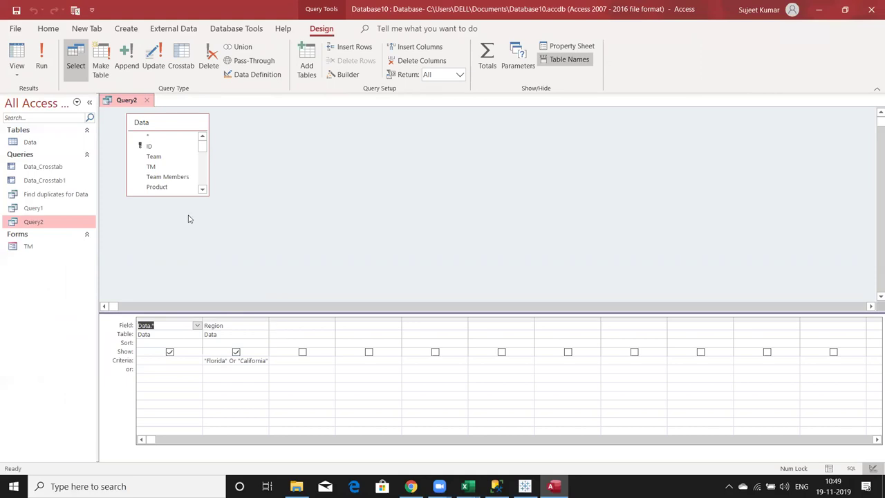
Add Team Members to Query2's third column with Show unchecked
key("Tab")
key("Tab")
double_click(201, 191)
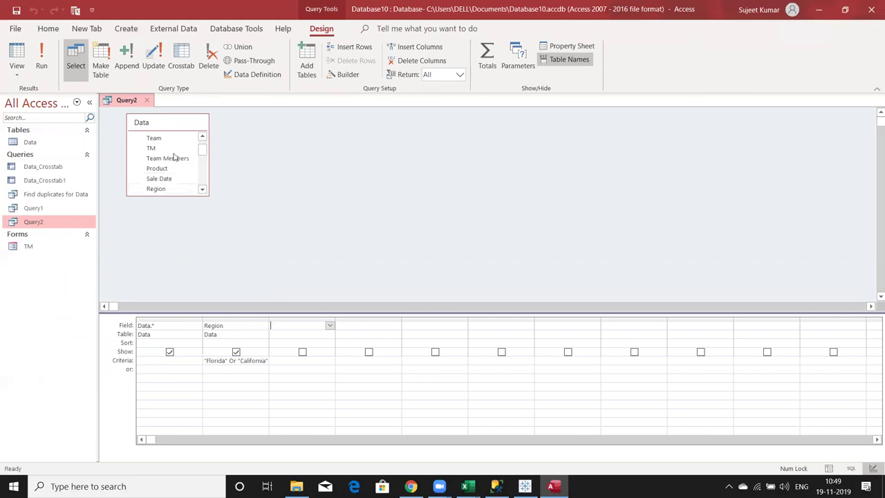
double_click(172, 160)
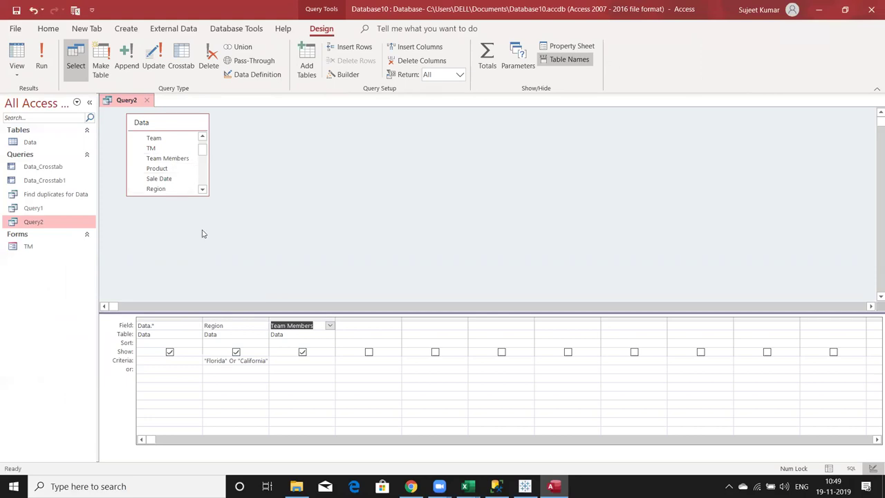
left_click(302, 352)
Sort Team Members ascending, then save and close Query2
left_click(327, 344)
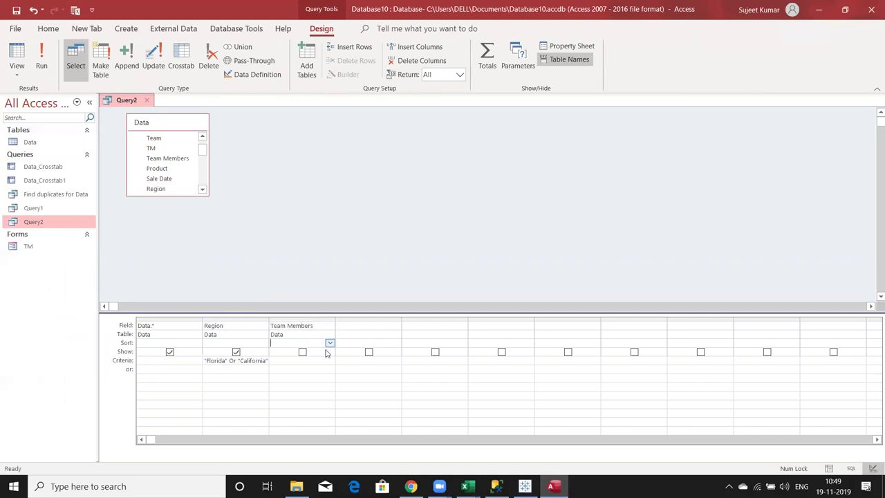
left_click(330, 342)
key("Return")
left_click(270, 223)
key("ctrl+w")
key("Return")
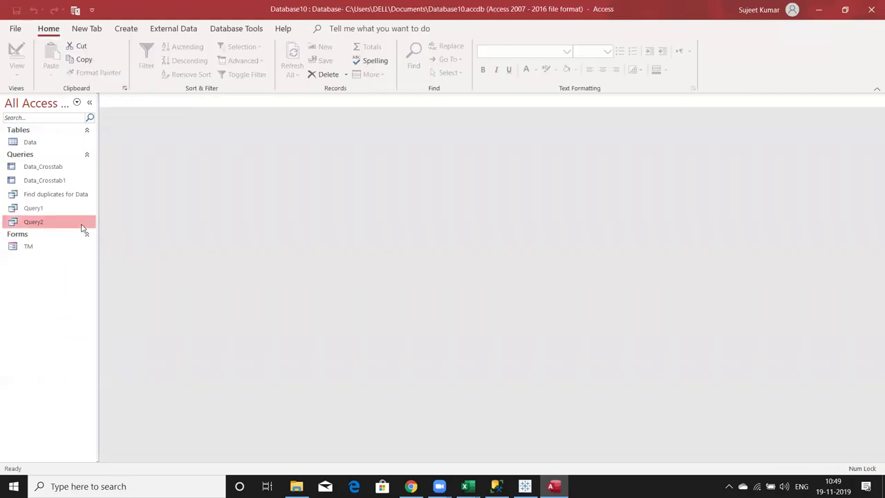
double_click(81, 225)
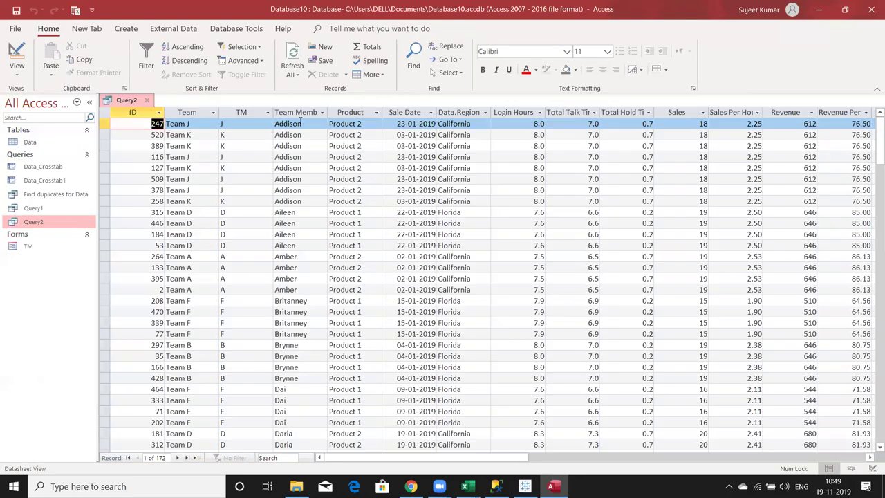
left_click(298, 112)
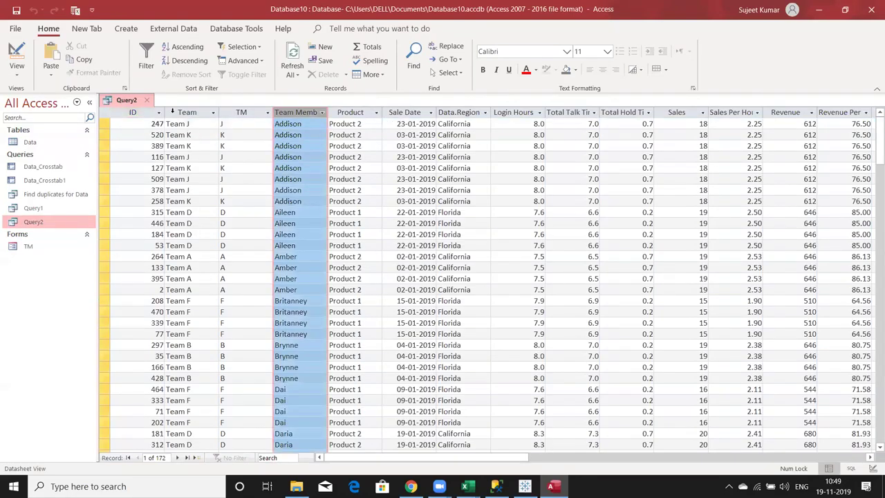
left_click(147, 100)
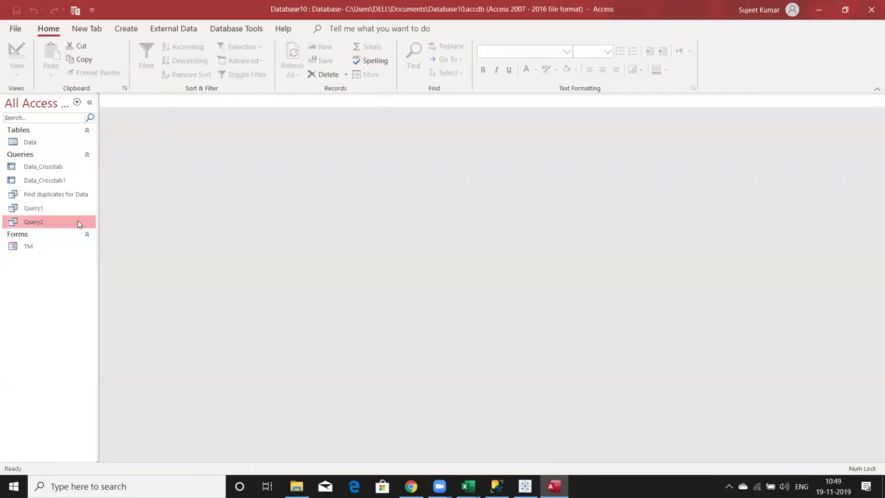
key("shift+F10")
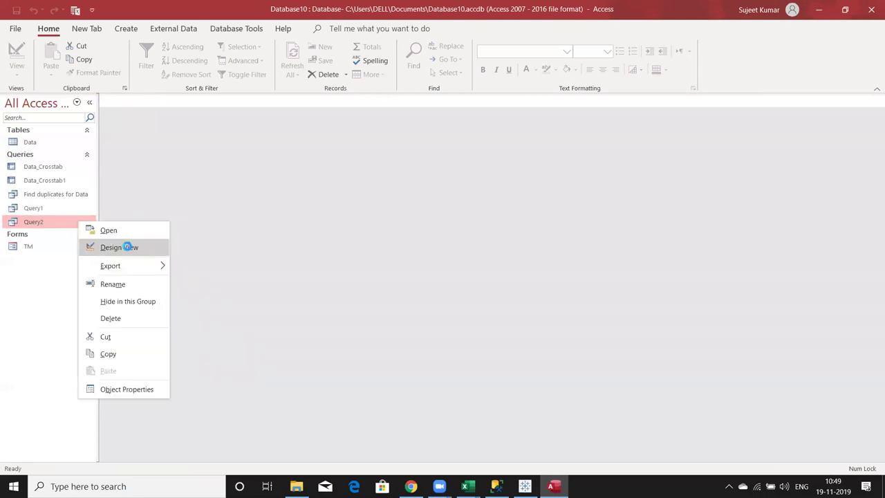
left_click(128, 246)
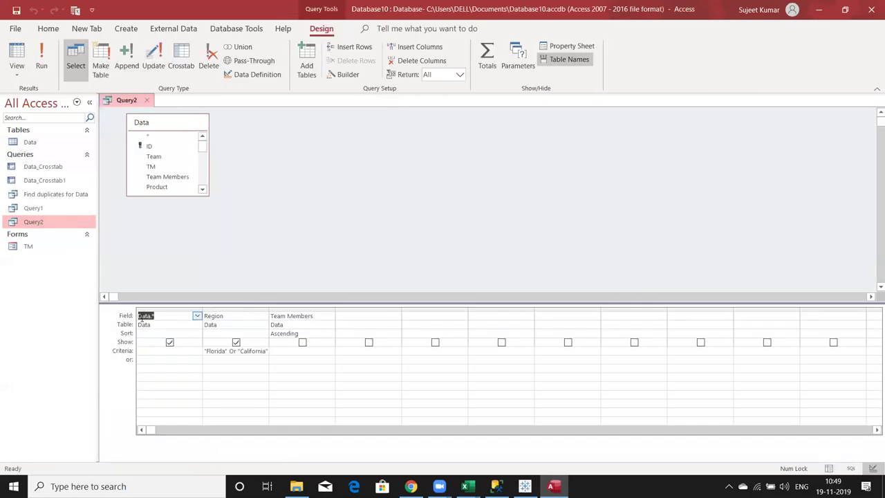
left_click_drag(204, 152, 204, 169)
scroll(166, 166, "up", 10)
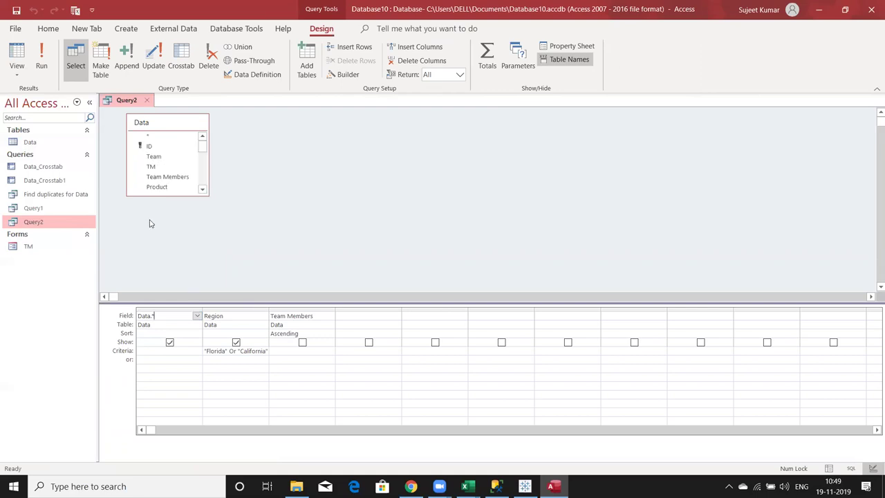
left_click(166, 311)
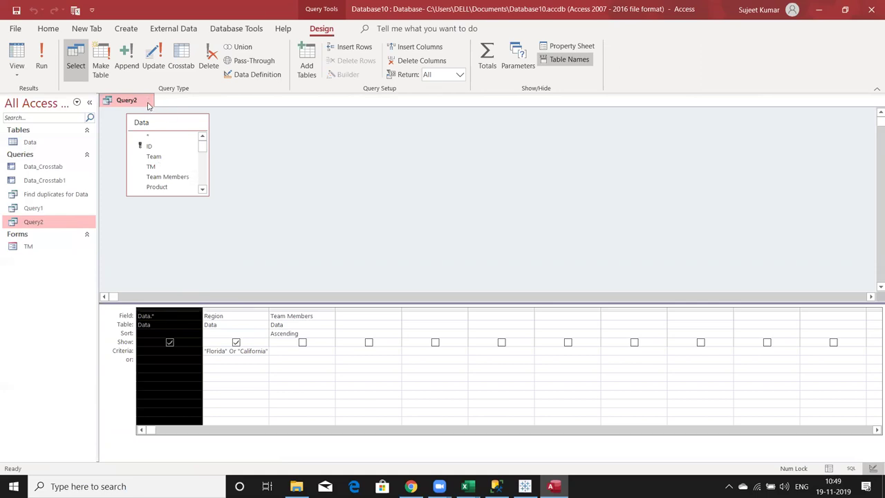
left_click(147, 101)
left_click(129, 33)
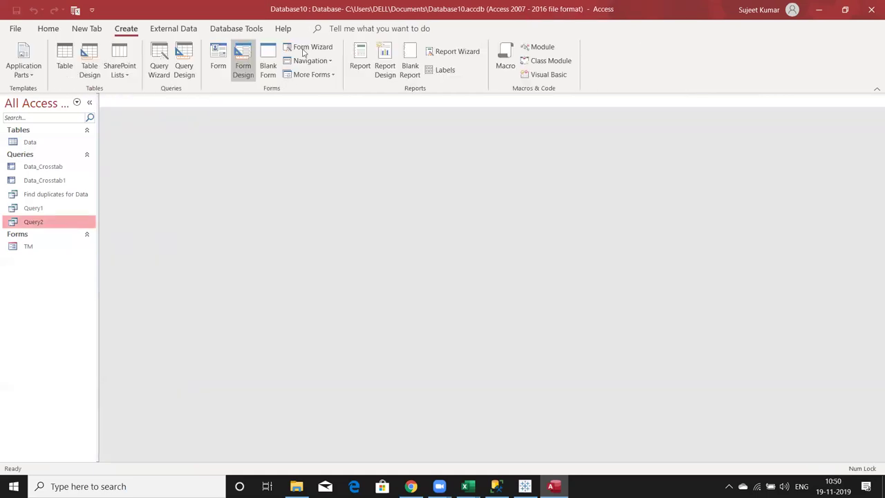
Start a new query in Design view with the Data table added
left_click(190, 77)
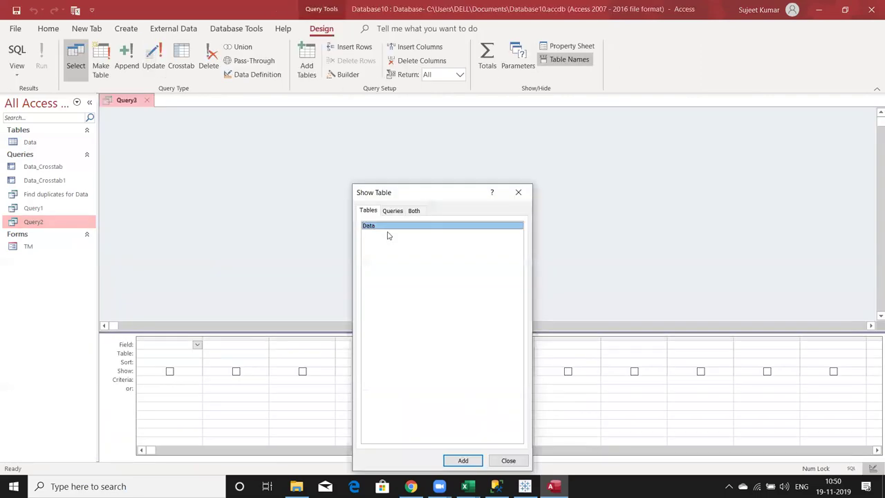
key("Return")
left_click(519, 195)
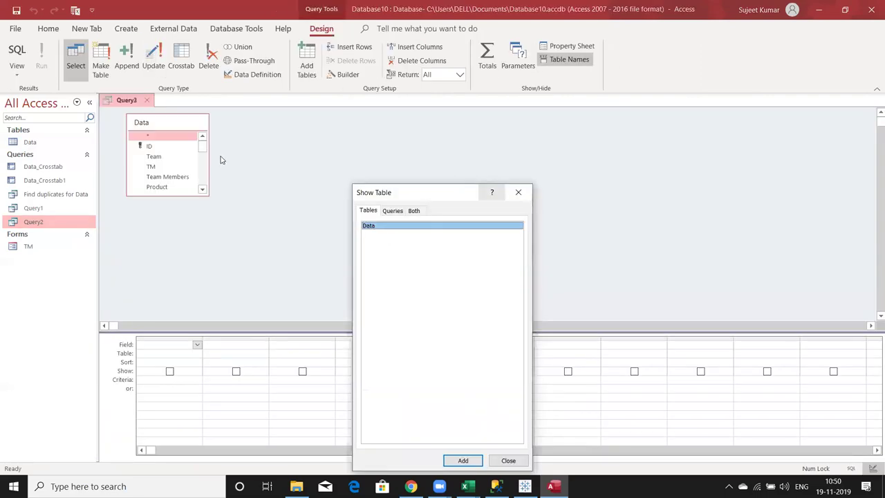
Add ID, Team, TM, Team Members and Product, clearing the duplicate sixth column
double_click(162, 146)
double_click(154, 157)
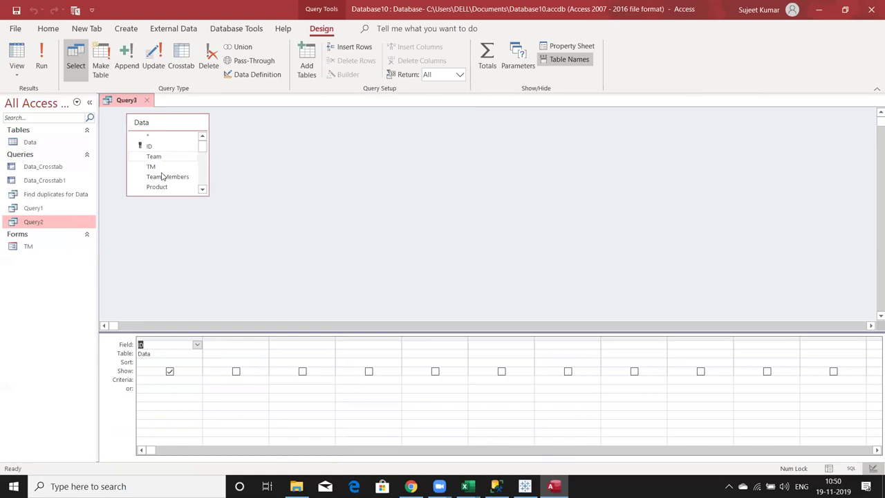
double_click(150, 166)
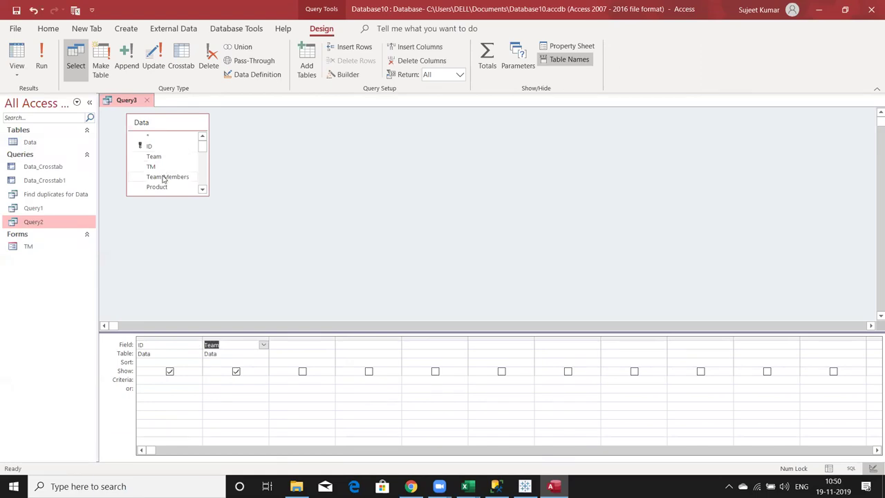
double_click(164, 177)
double_click(164, 187)
scroll(158, 174, "down", 1)
double_click(158, 171)
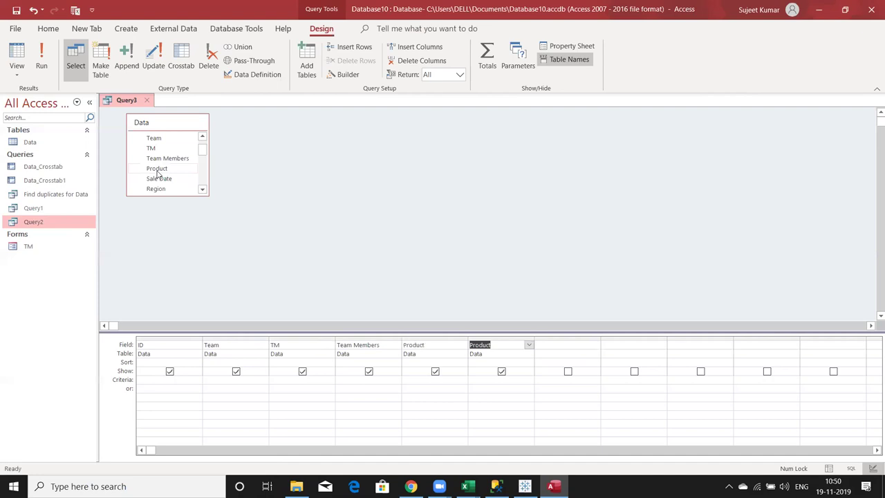
key("Delete")
left_click(493, 338)
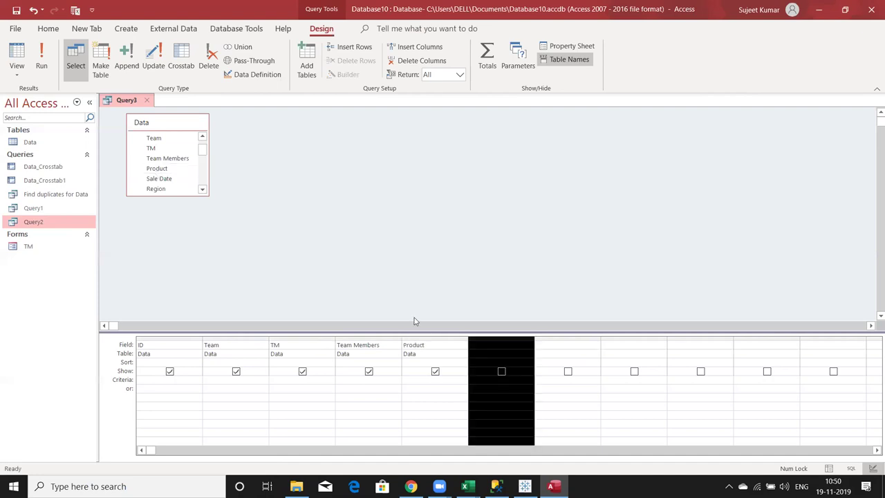
key("Delete")
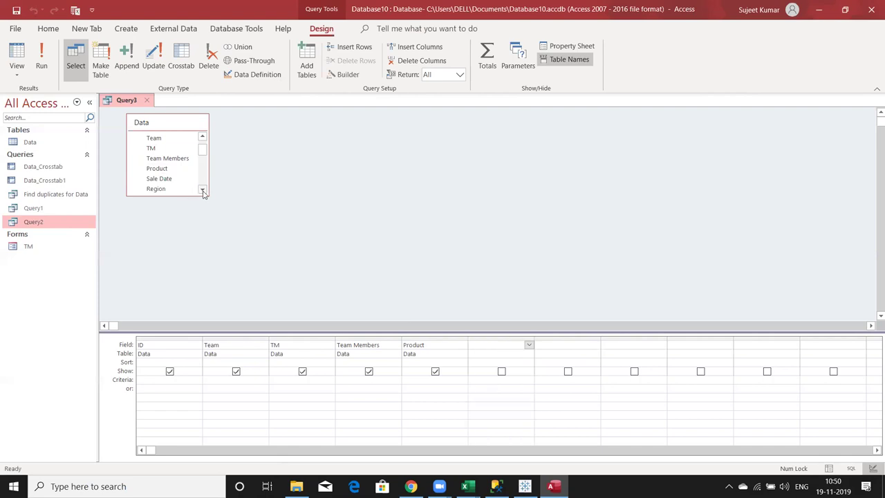
Add Sale Date, Region and Login Hours to the grid
scroll(172, 181, "down", 1)
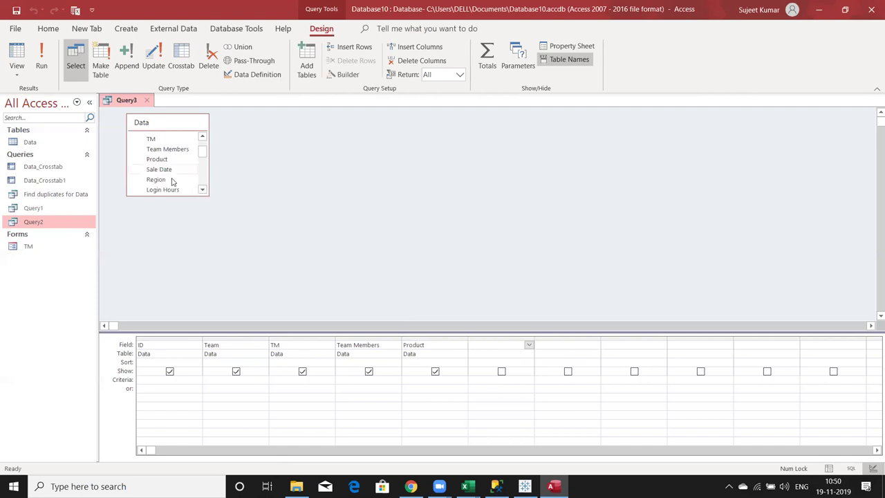
double_click(171, 174)
double_click(168, 181)
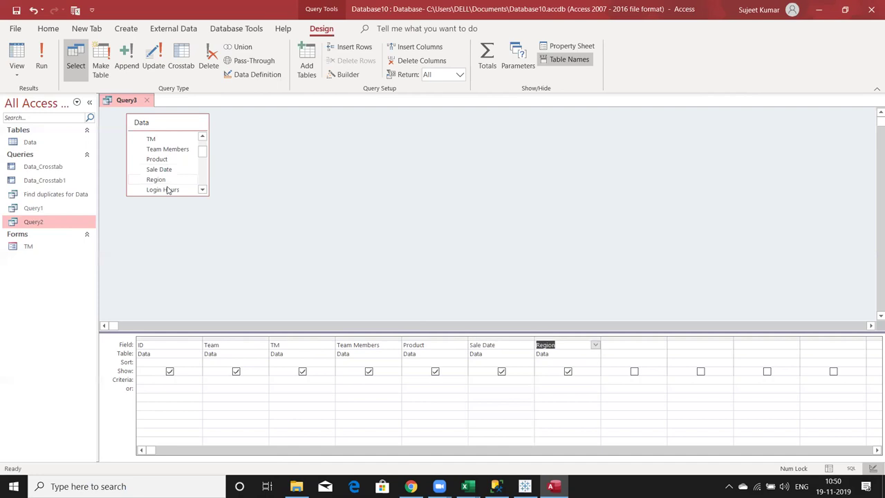
left_click(193, 192)
double_click(195, 191)
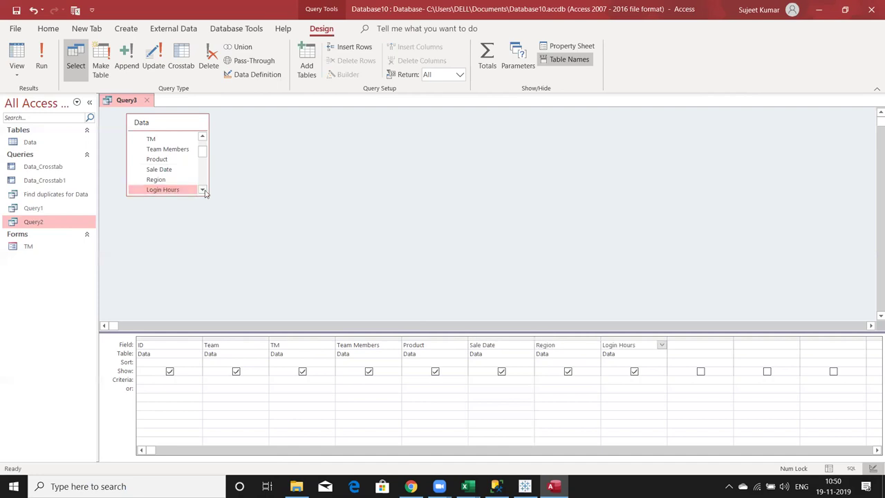
Add Total Talk Time, Total Hold Time (twice) and Sales to the grid
scroll(180, 185, "down", 1)
double_click(177, 191)
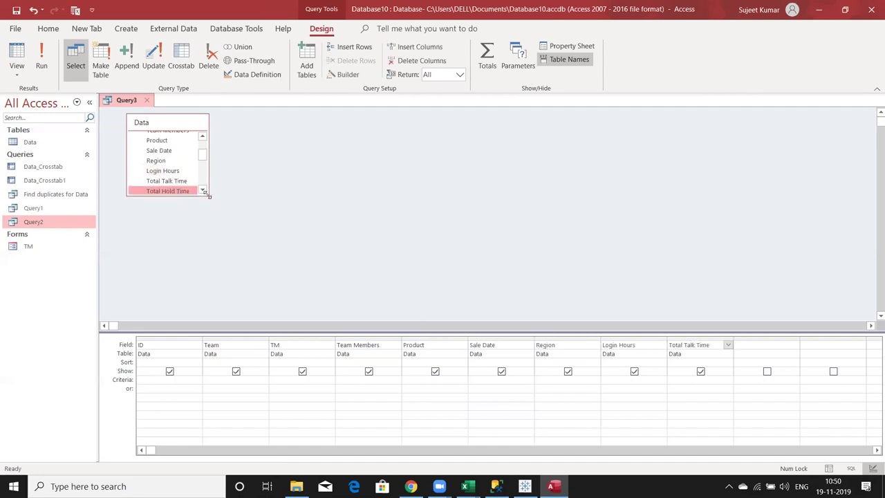
double_click(193, 191)
scroll(177, 190, "down", 1)
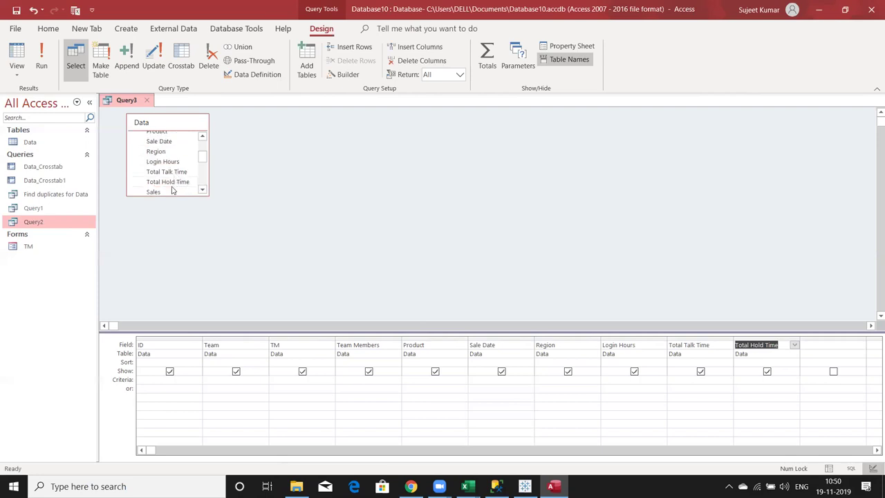
double_click(172, 191)
double_click(172, 192)
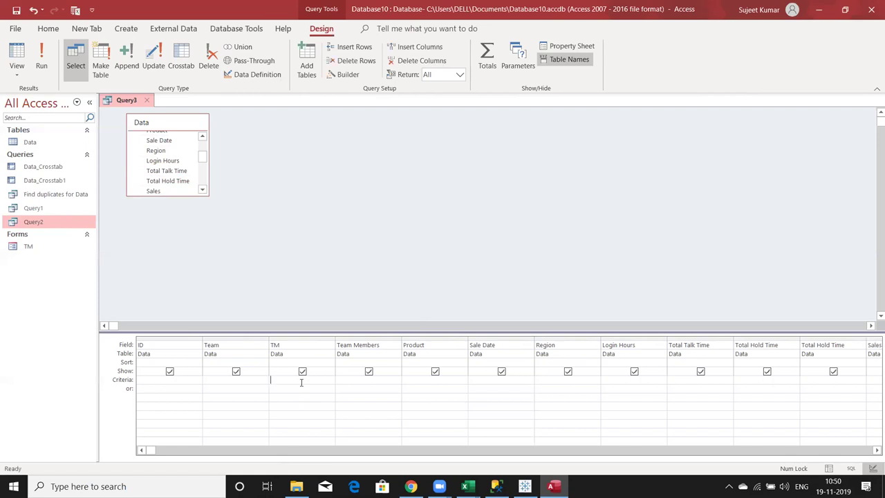
Set the TM criterion to "A" and sort Region ascending
type("A")
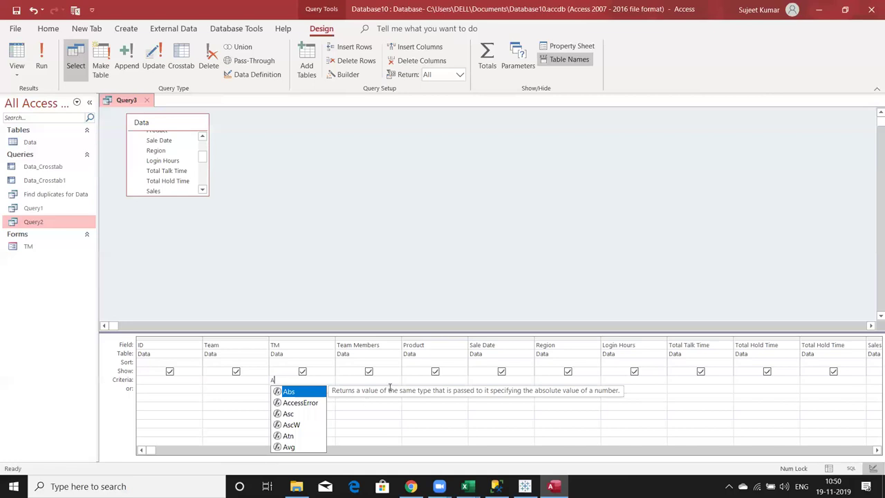
key("Return")
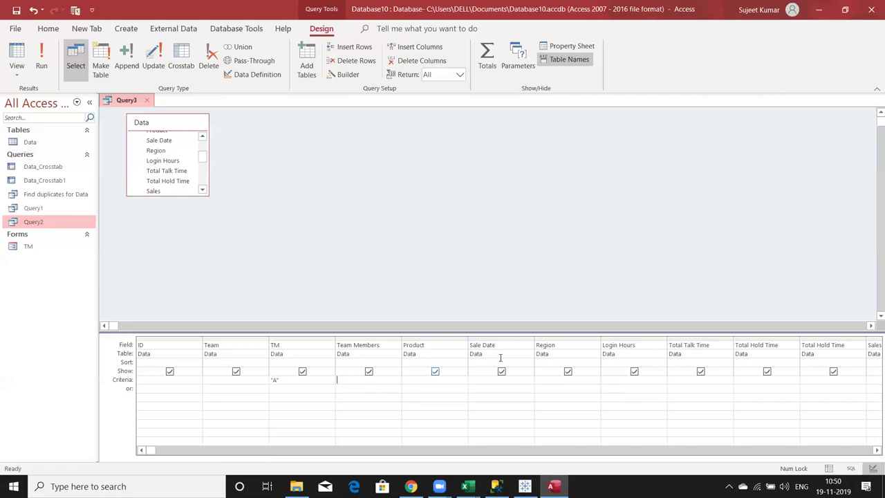
left_click(544, 355)
left_click(591, 362)
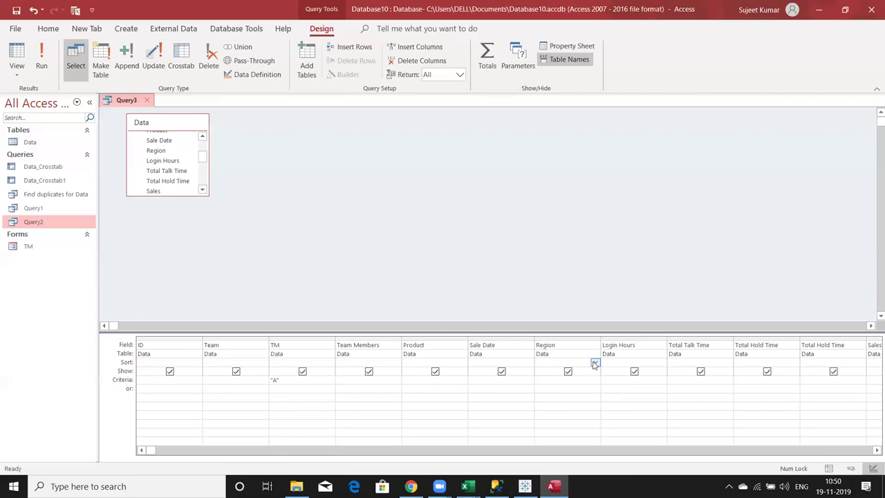
left_click(594, 363)
key("Return")
left_click(527, 413)
Review the Total Hold Time and Sales columns, then minimize Access to the desktop
left_click(549, 450)
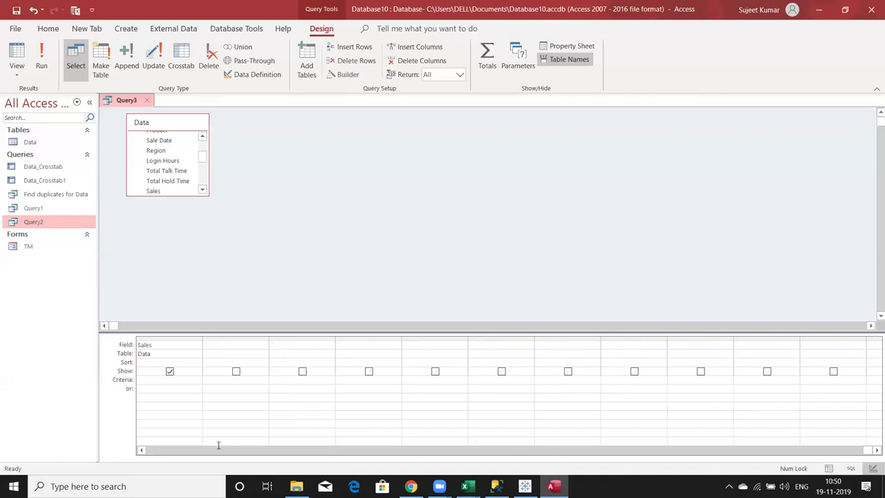
mouse_move(869, 450)
left_mouse_down()
mouse_move(806, 450)
mouse_move(870, 455)
left_mouse_up()
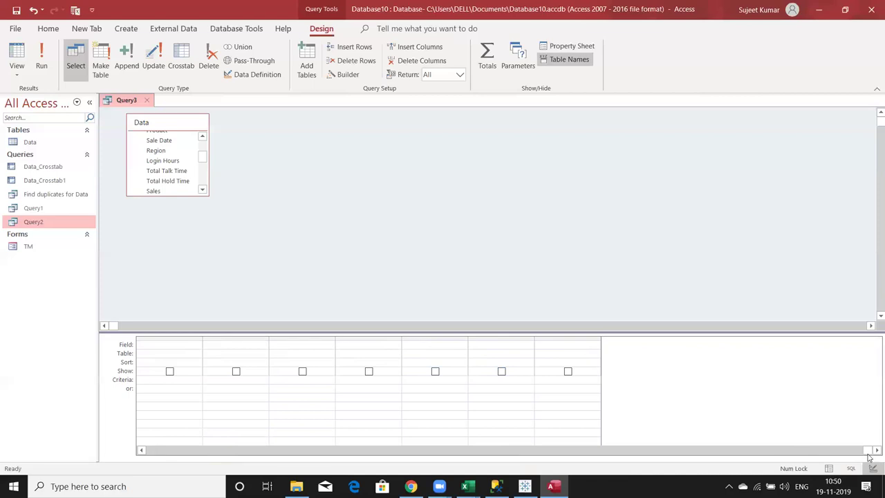
left_click(474, 450)
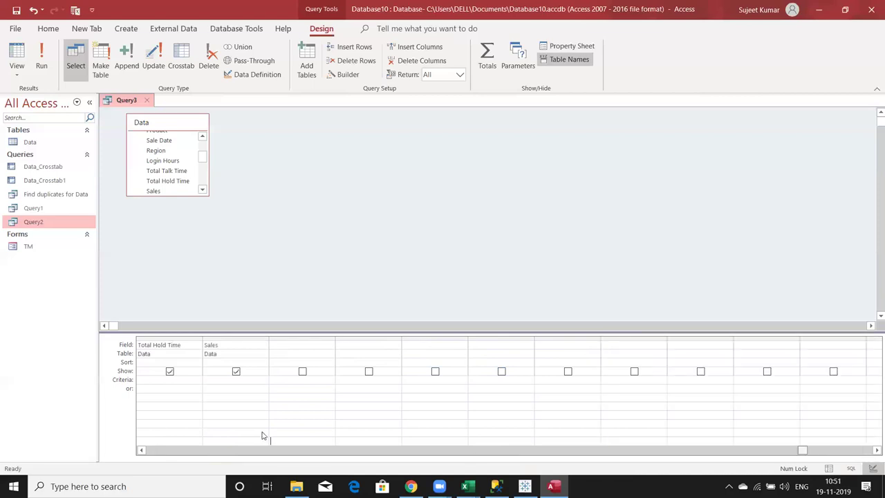
scroll(163, 429, "left", 10)
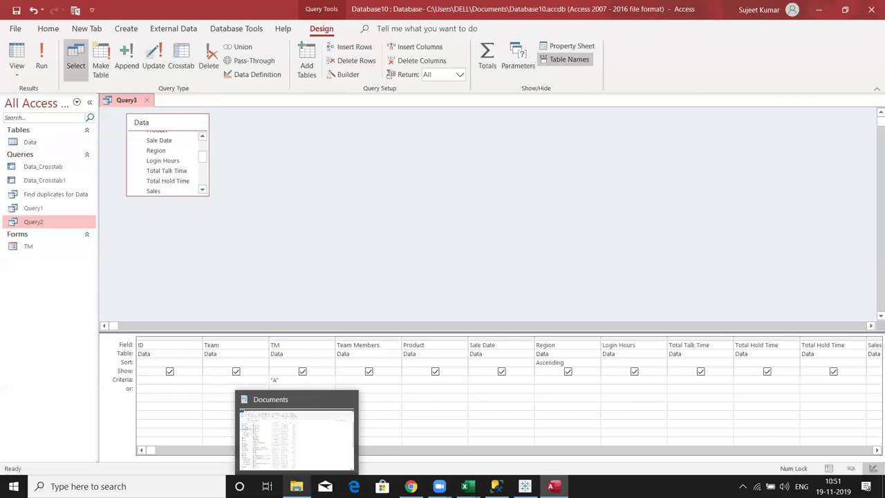
key("super+d")
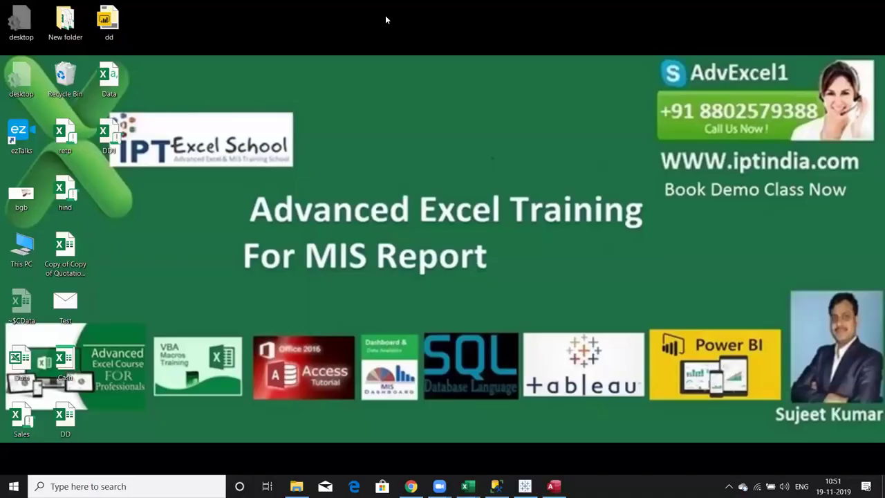